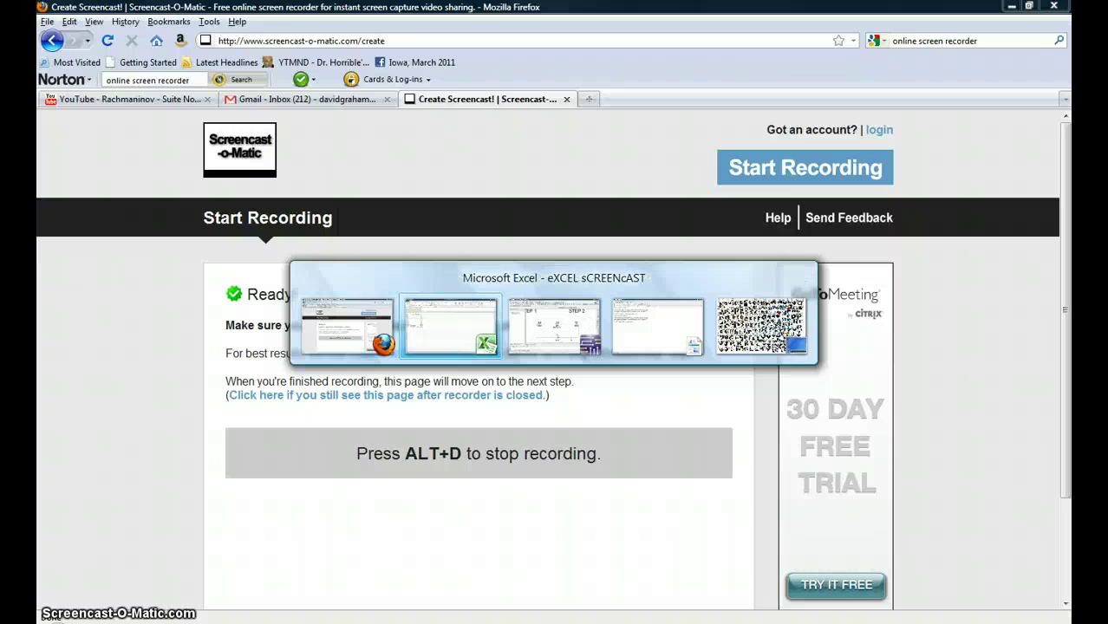
Switch to the Excel worksheet and compare its resistor table with the Step 2 series circuit in Multisim
{"action": "key", "text": "alt+Tab"}
{"action": "key", "text": "alt+Tab"}
{"action": "key", "text": "alt+Tab"}
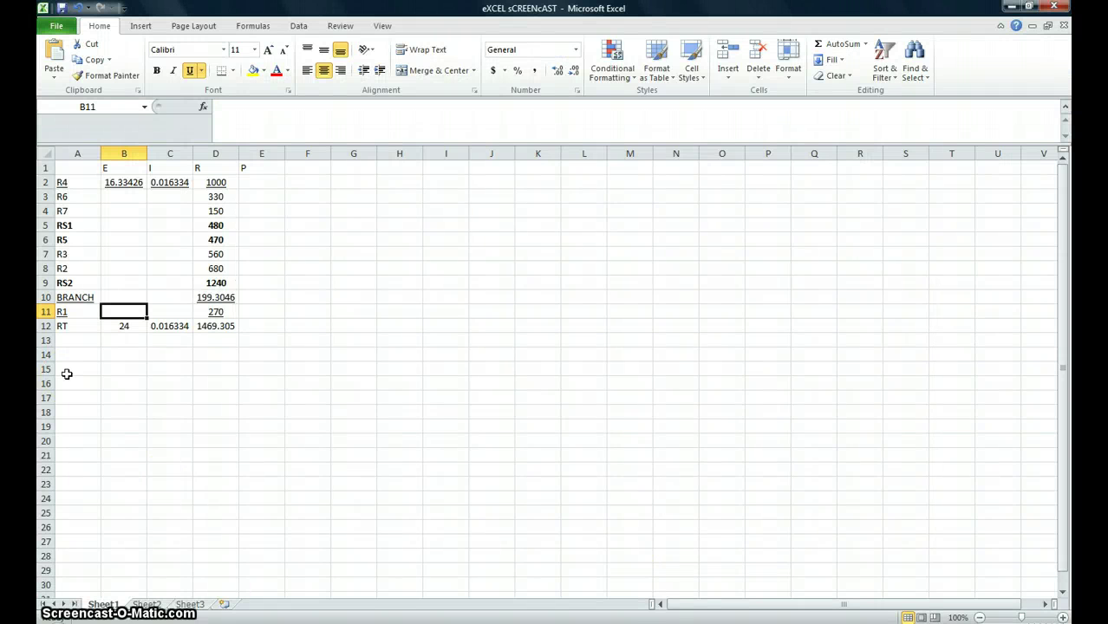
{"action": "key", "text": "alt+Tab"}
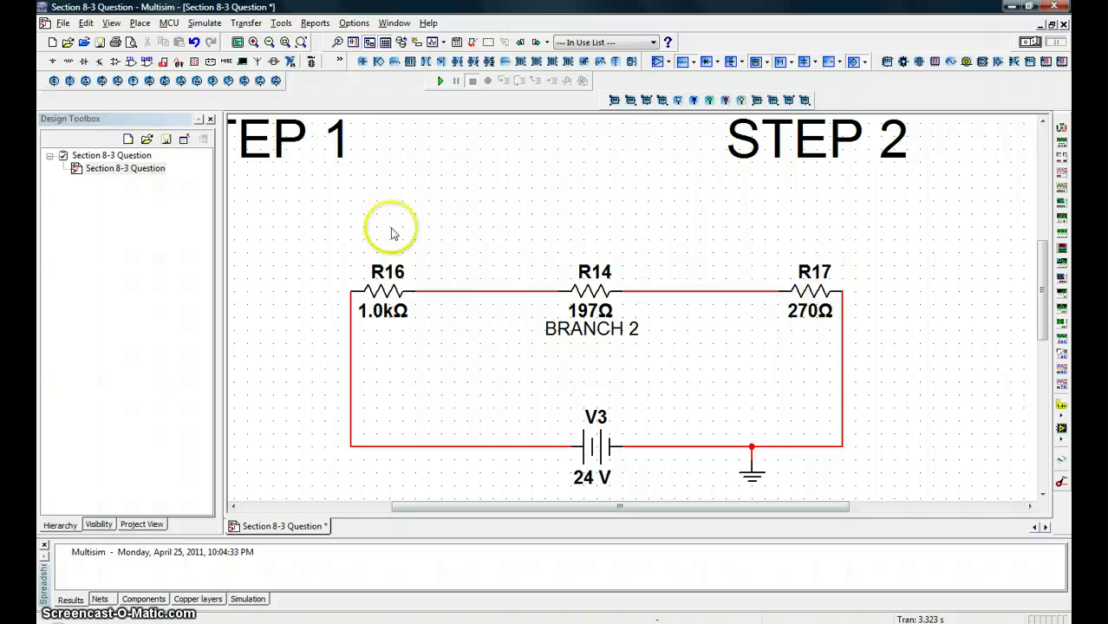
{"action": "key", "text": "alt+Tab"}
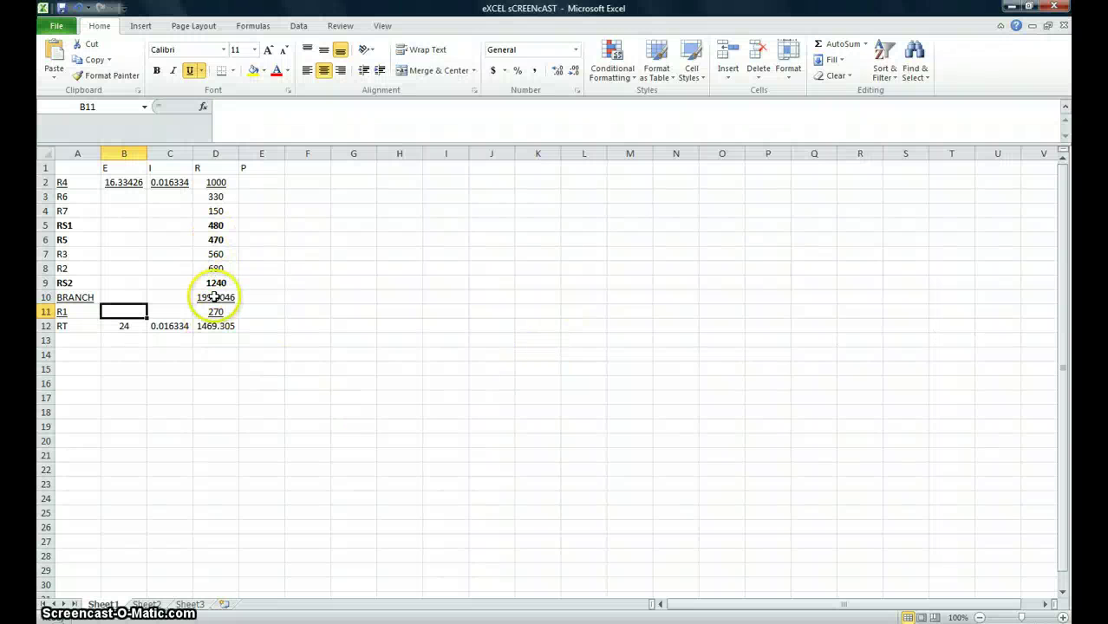
Make the R values of R4, BRANCH and R1 bold in cells D2, D10 and D11
{"action": "left_click", "coordinate": [215, 182]}
{"action": "left_click", "coordinate": [215, 296], "text": "ctrl"}
{"action": "left_click", "coordinate": [219, 312], "text": "ctrl"}
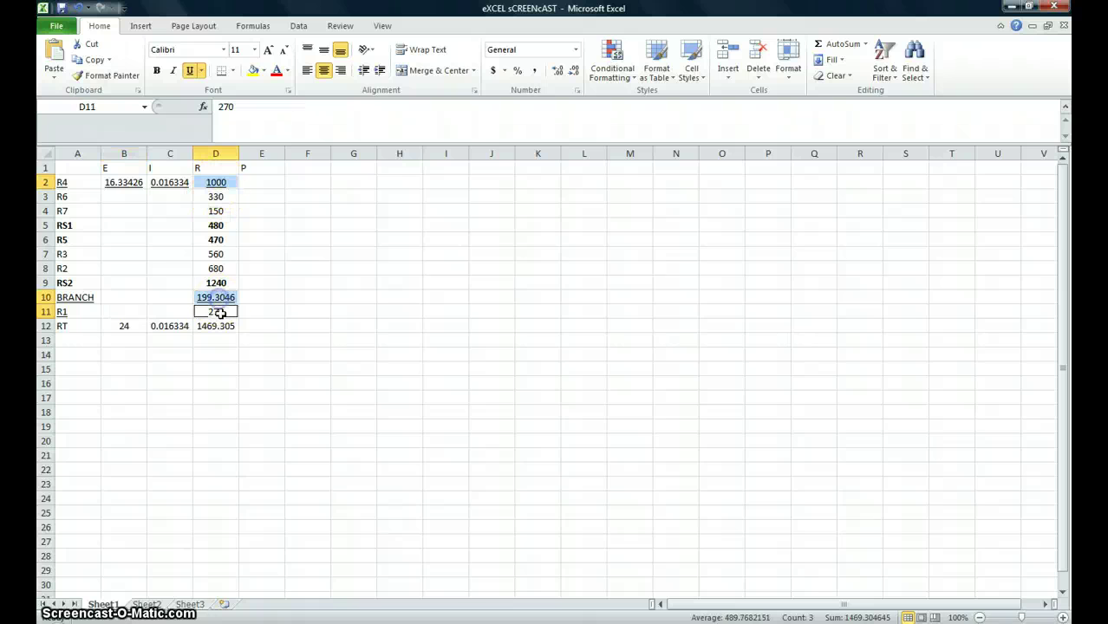
{"action": "left_click", "coordinate": [227, 326]}
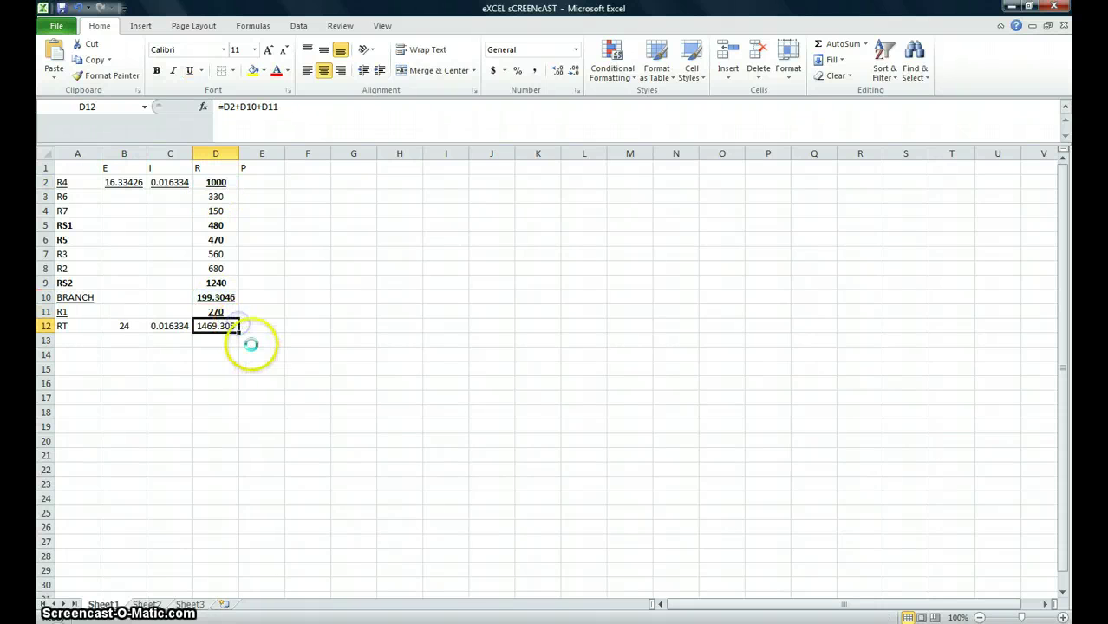
Check the Multisim series circuit against the worksheet's total resistance and the R1 voltage cell
{"action": "key", "text": "alt+Tab"}
{"action": "key", "text": "alt+Tab"}
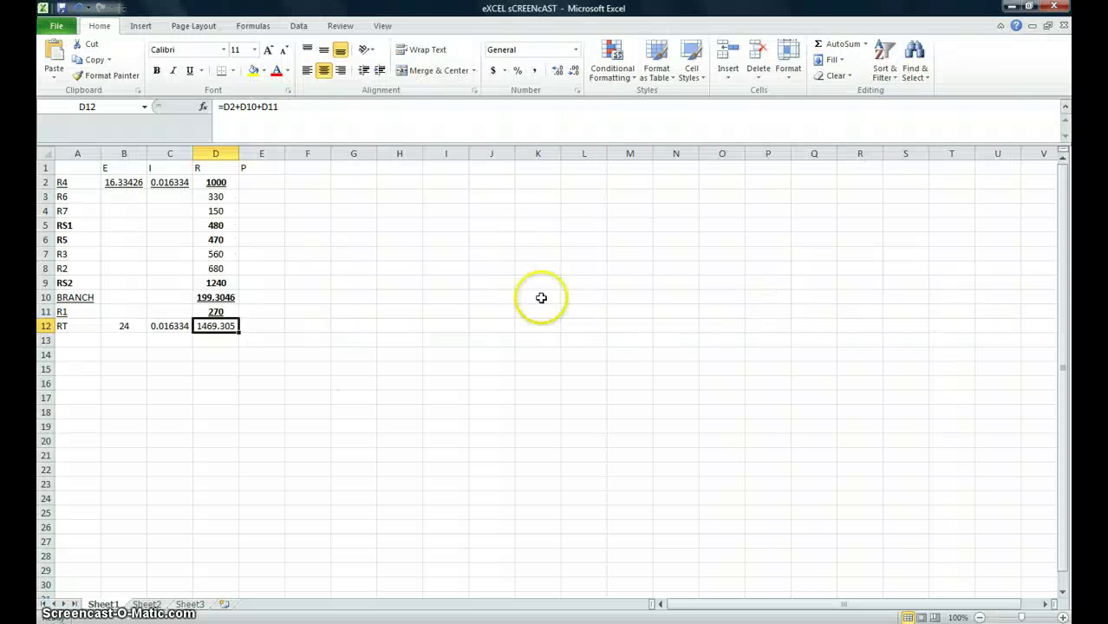
{"action": "left_click", "coordinate": [121, 308]}
{"action": "key", "text": "alt+Tab"}
{"action": "key", "text": "alt+Tab"}
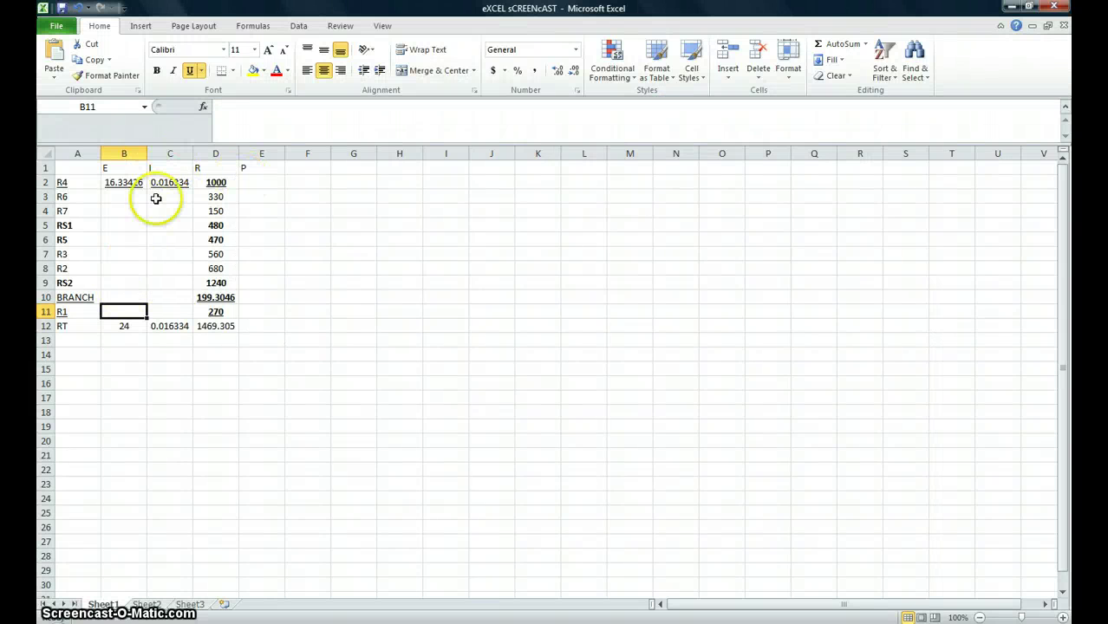
Replace the R4 voltage formula in B2 with the voltage divider formula =D2/D12*B12
{"action": "left_click", "coordinate": [125, 182]}
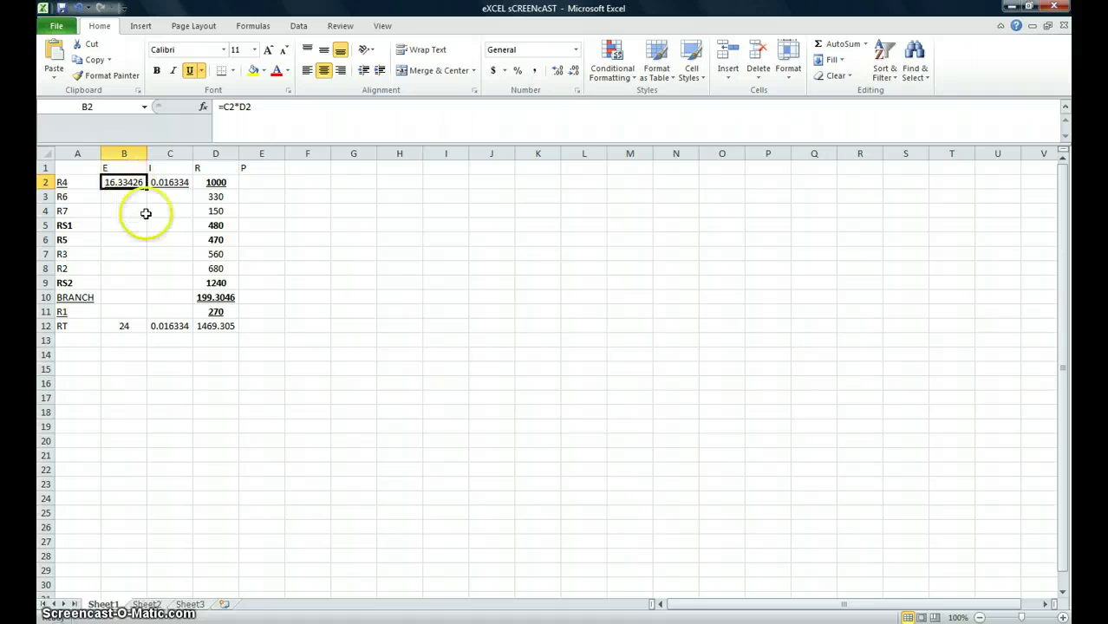
{"action": "key", "text": "alt+Tab"}
{"action": "key", "text": "alt+Tab"}
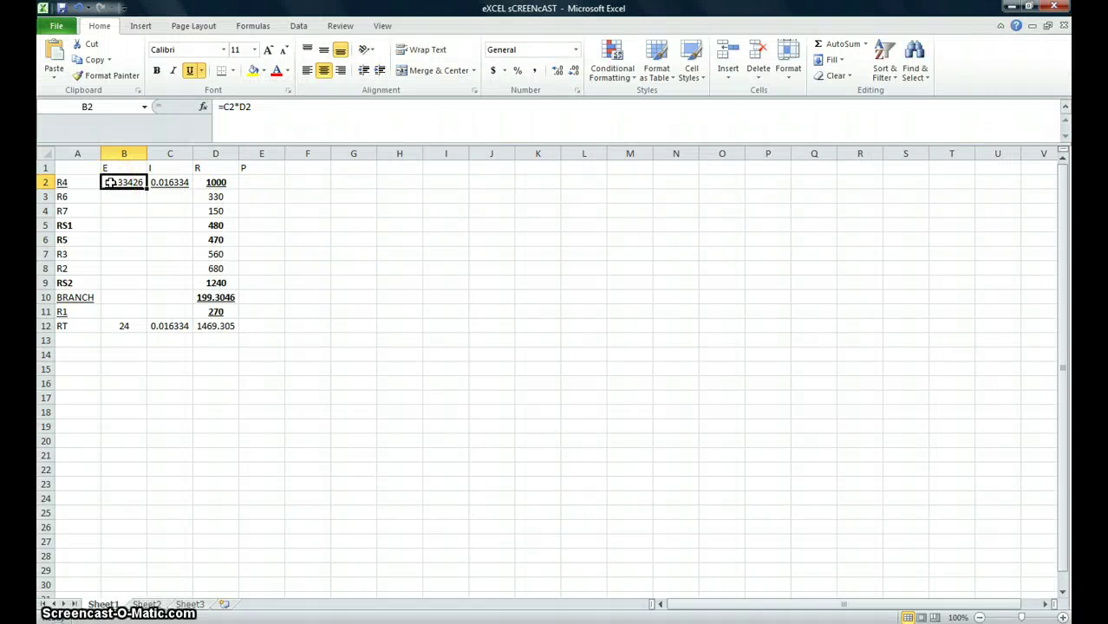
{"action": "type", "text": "="}
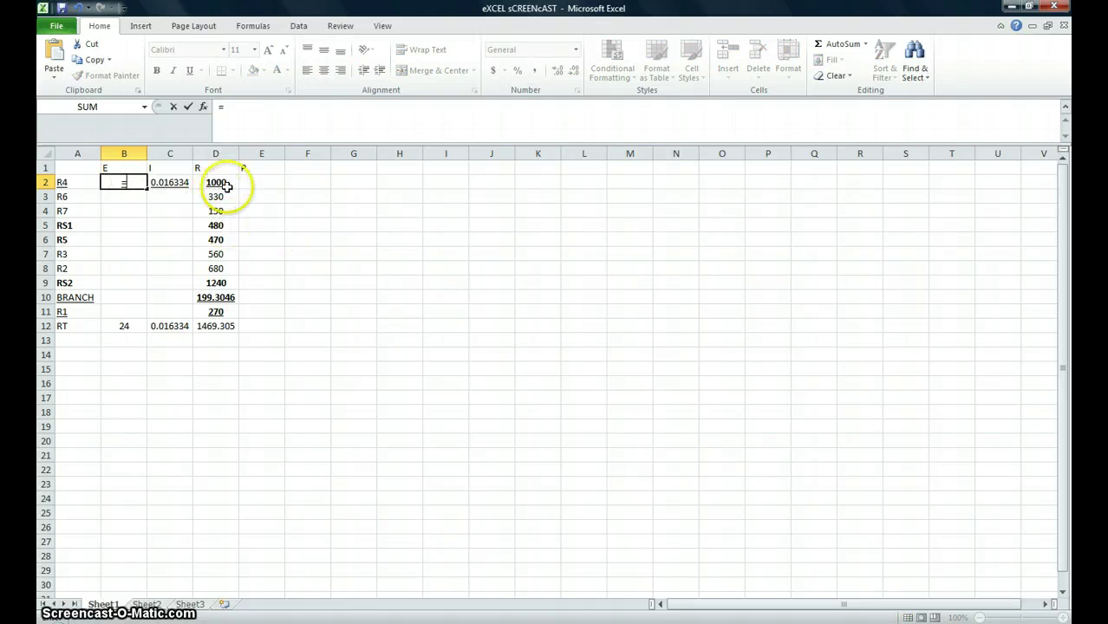
{"action": "key", "text": "Escape"}
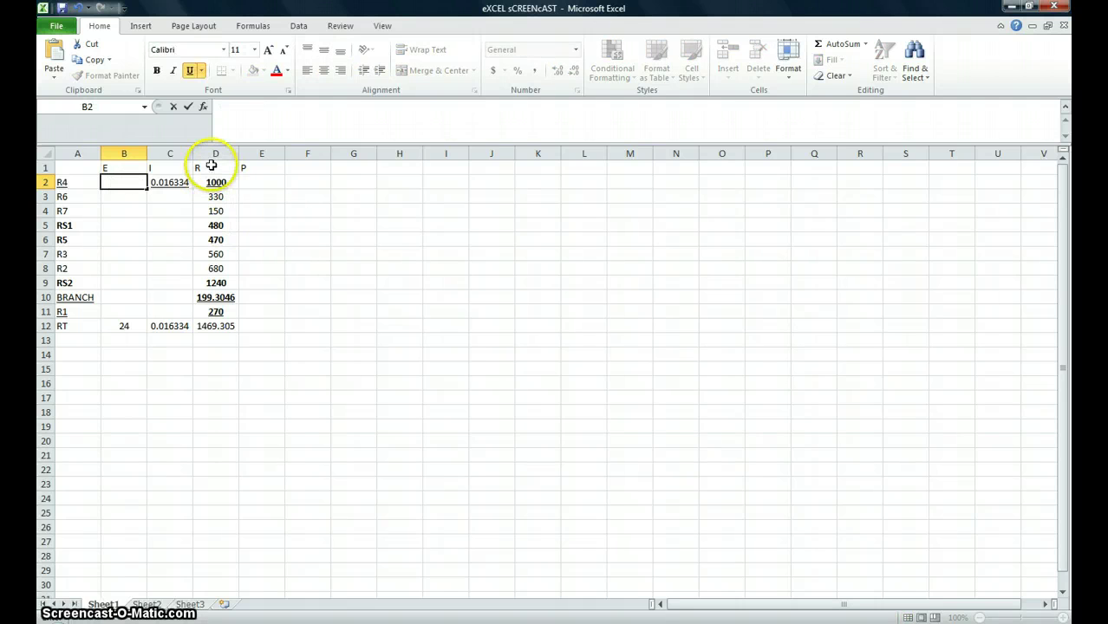
{"action": "type", "text": "="}
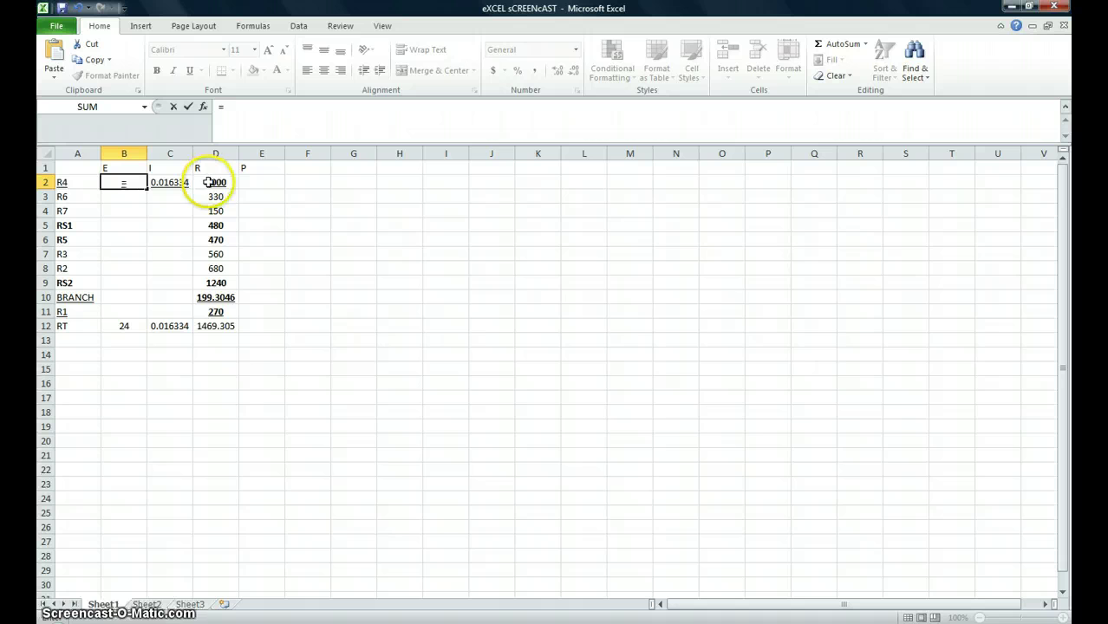
{"action": "left_click", "coordinate": [208, 182]}
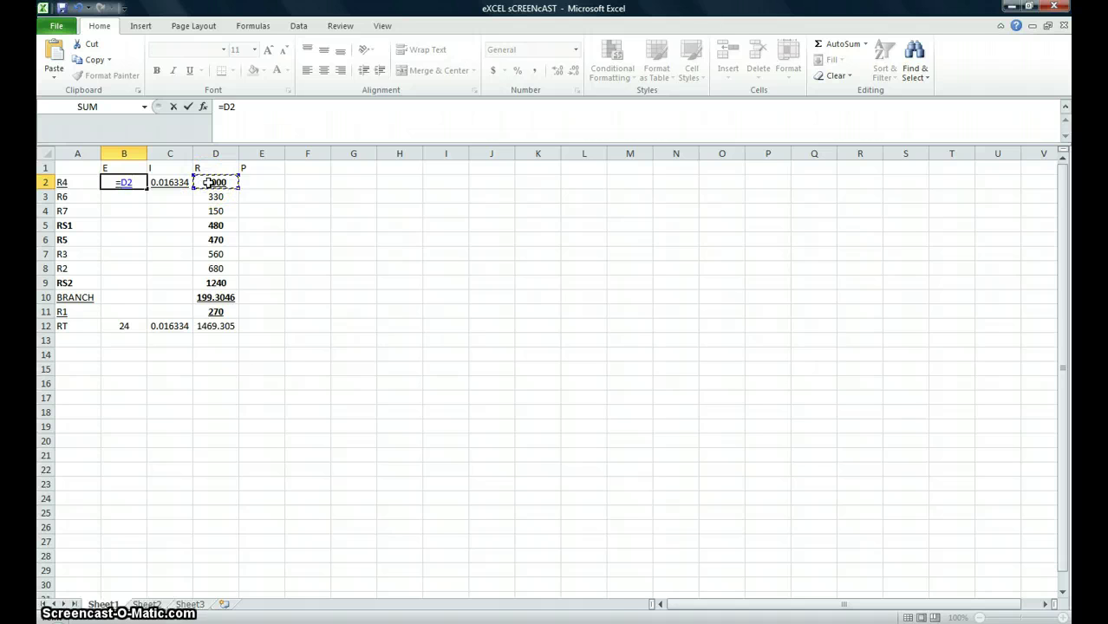
{"action": "left_click", "coordinate": [216, 327]}
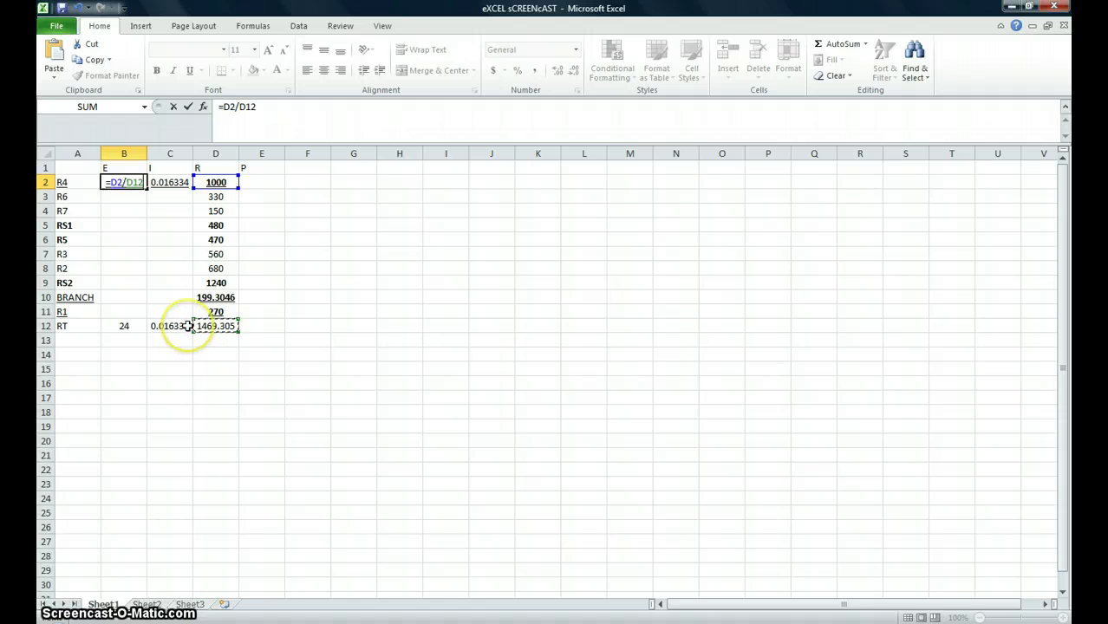
{"action": "type", "text": "*"}
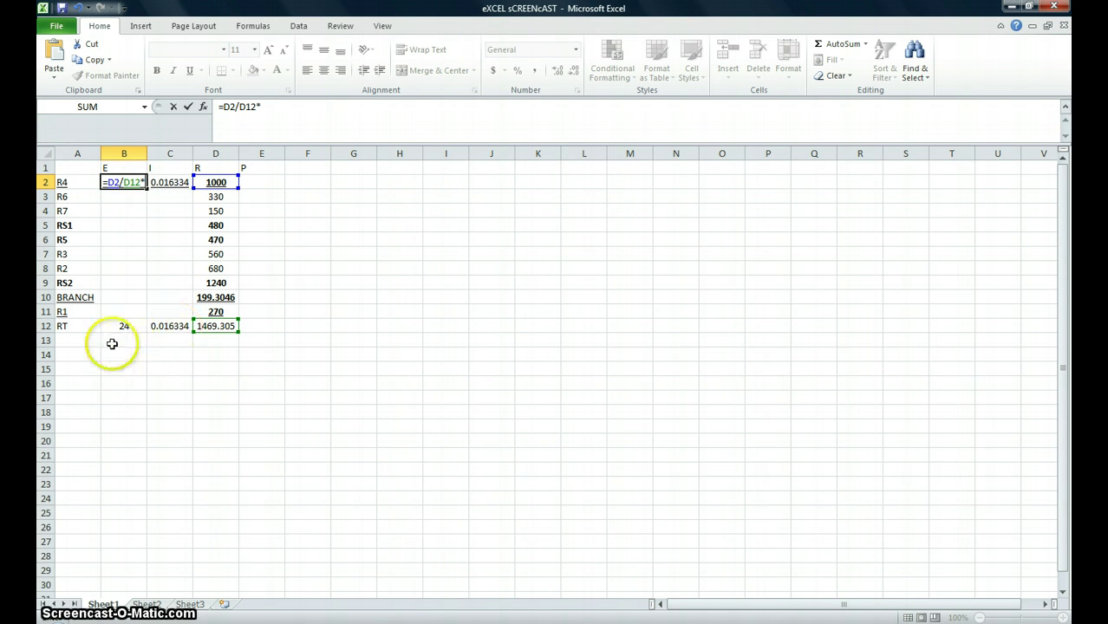
{"action": "left_click", "coordinate": [122, 327]}
{"action": "key", "text": "Return"}
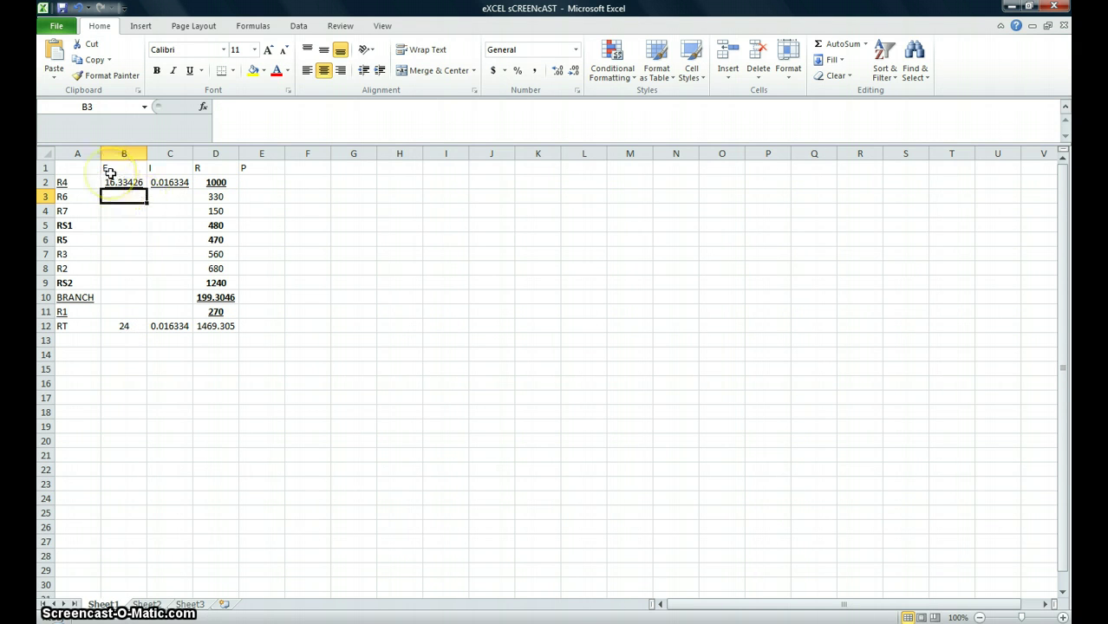
Check the branch resistor in the Multisim circuit and enter =D10/D12*B12 as the BRANCH voltage in B10
{"action": "key", "text": "alt+Tab"}
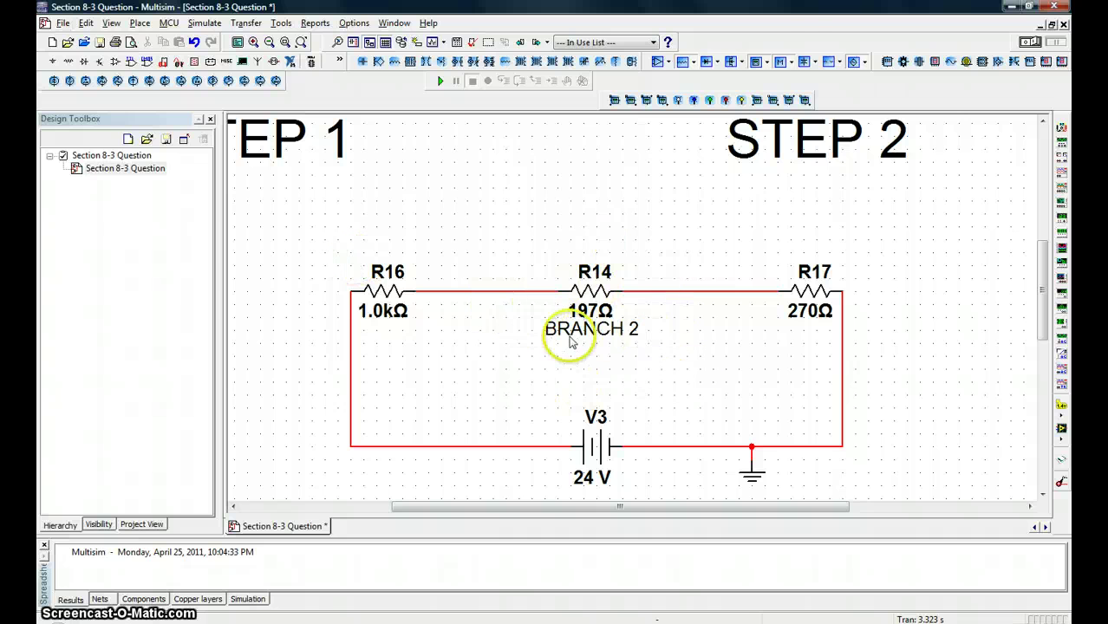
{"action": "key", "text": "alt+Tab"}
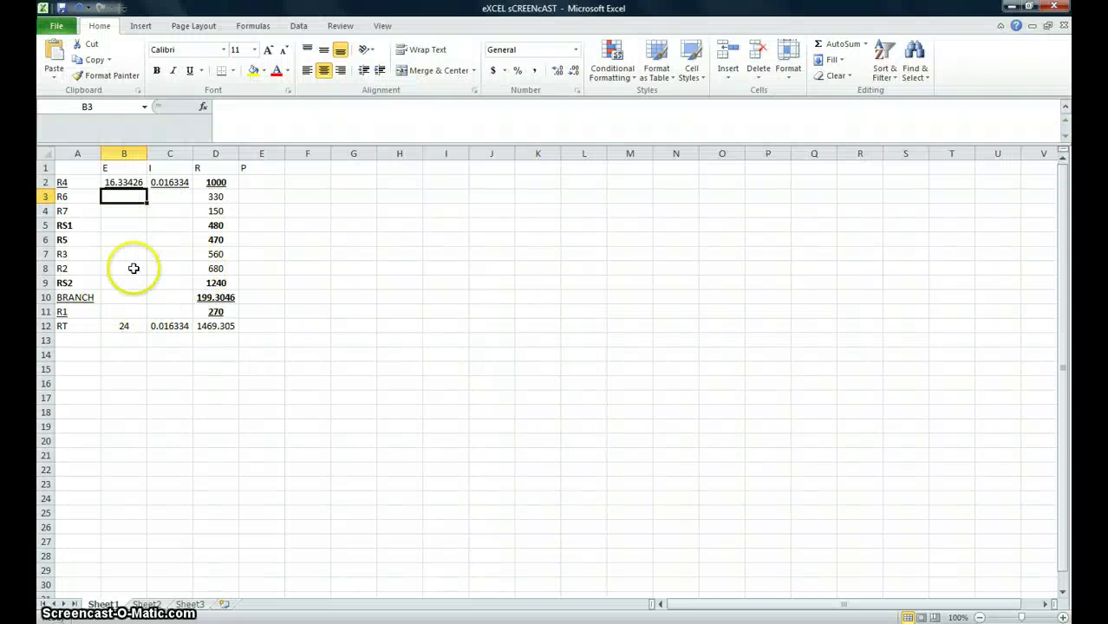
{"action": "left_click", "coordinate": [126, 295]}
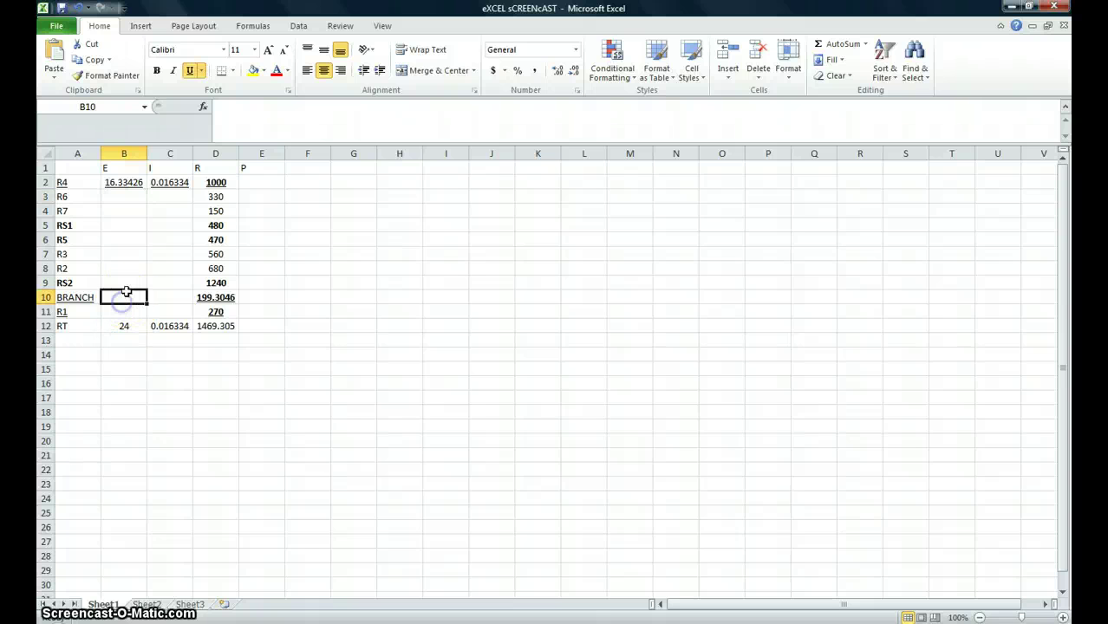
{"action": "type", "text": "="}
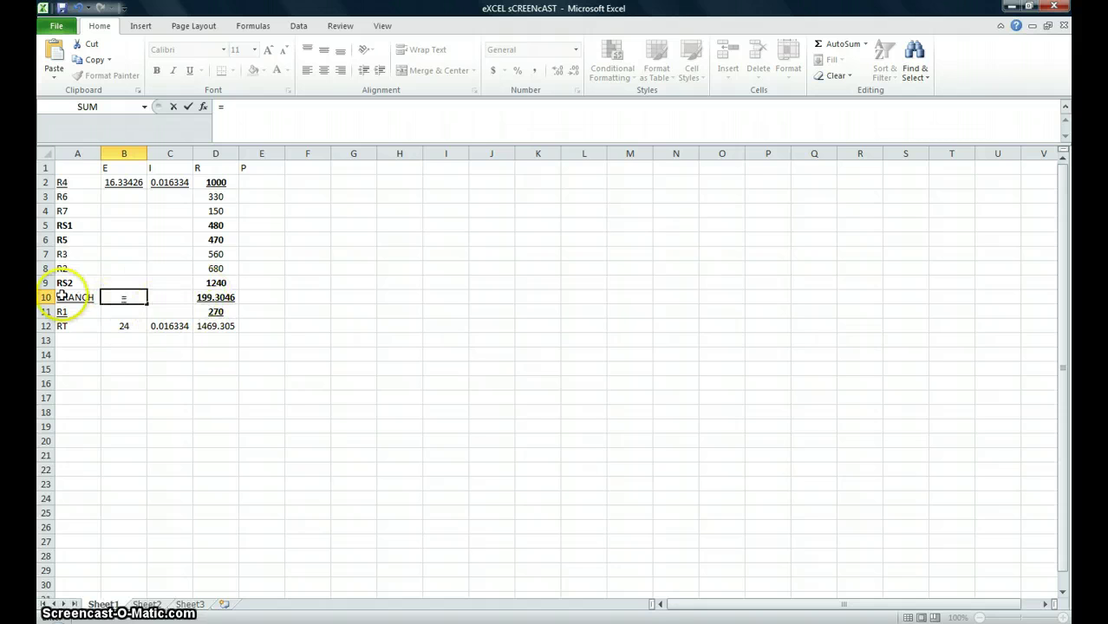
{"action": "left_click", "coordinate": [223, 300]}
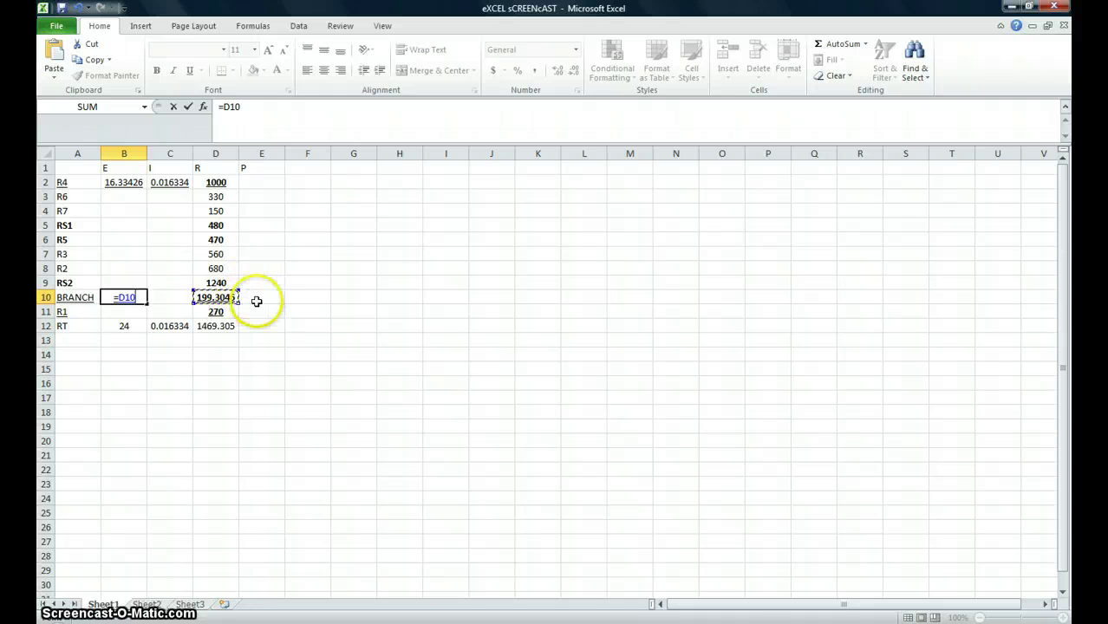
{"action": "type", "text": "/"}
{"action": "left_click", "coordinate": [219, 327]}
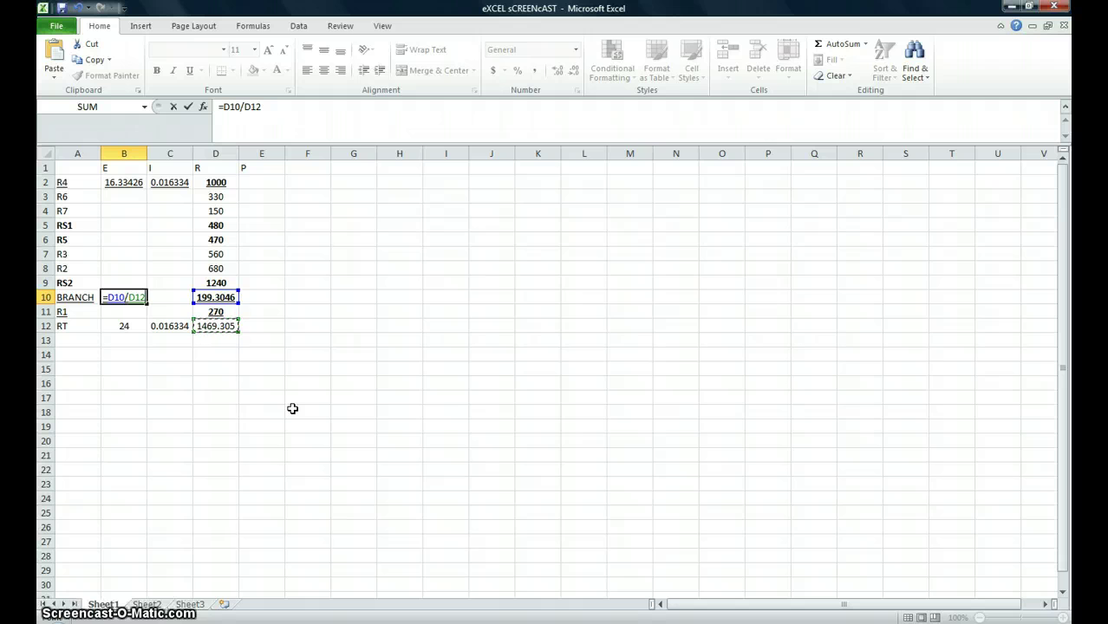
{"action": "type", "text": "*"}
{"action": "left_click", "coordinate": [115, 328]}
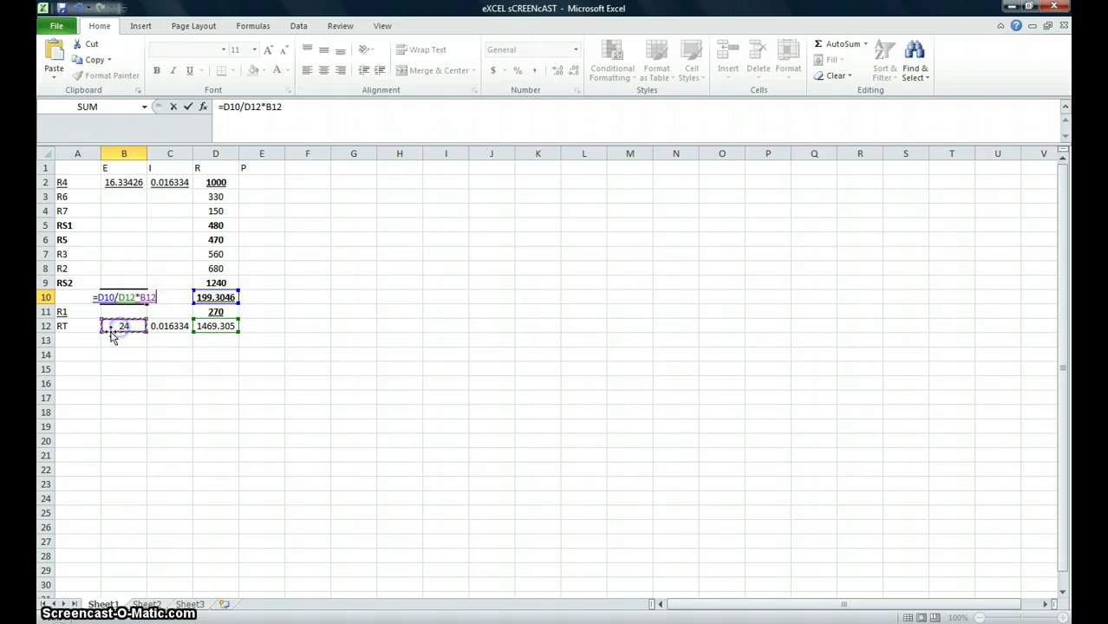
{"action": "key", "text": "Return"}
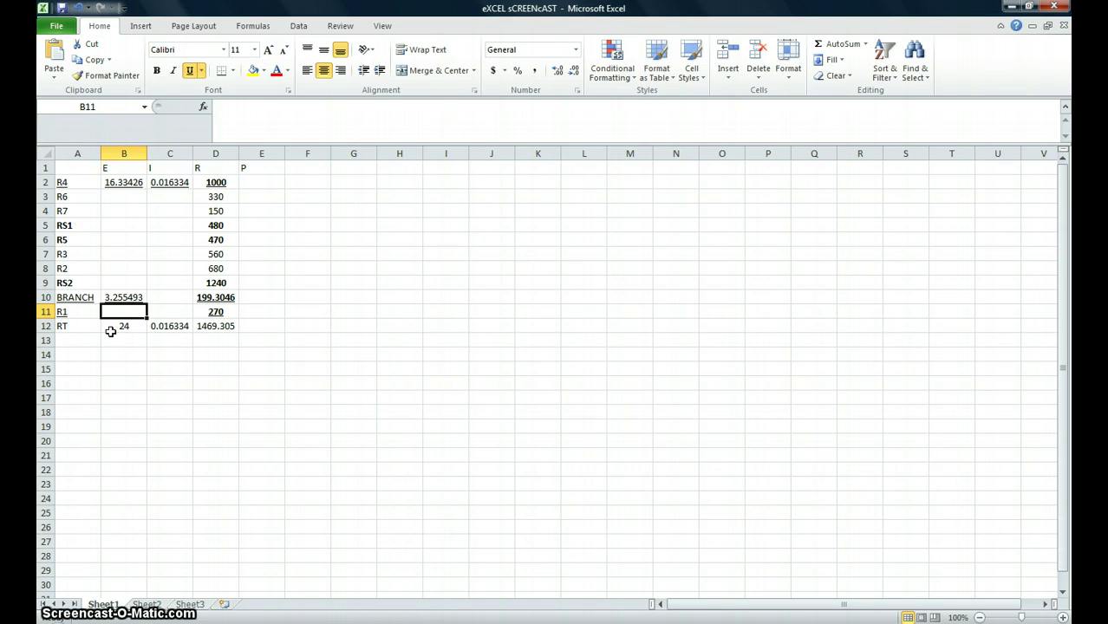
Check the last series resistor in the Multisim circuit and enter =D11/D12*B12 as the R1 voltage in B11
{"action": "key", "text": "alt+Tab"}
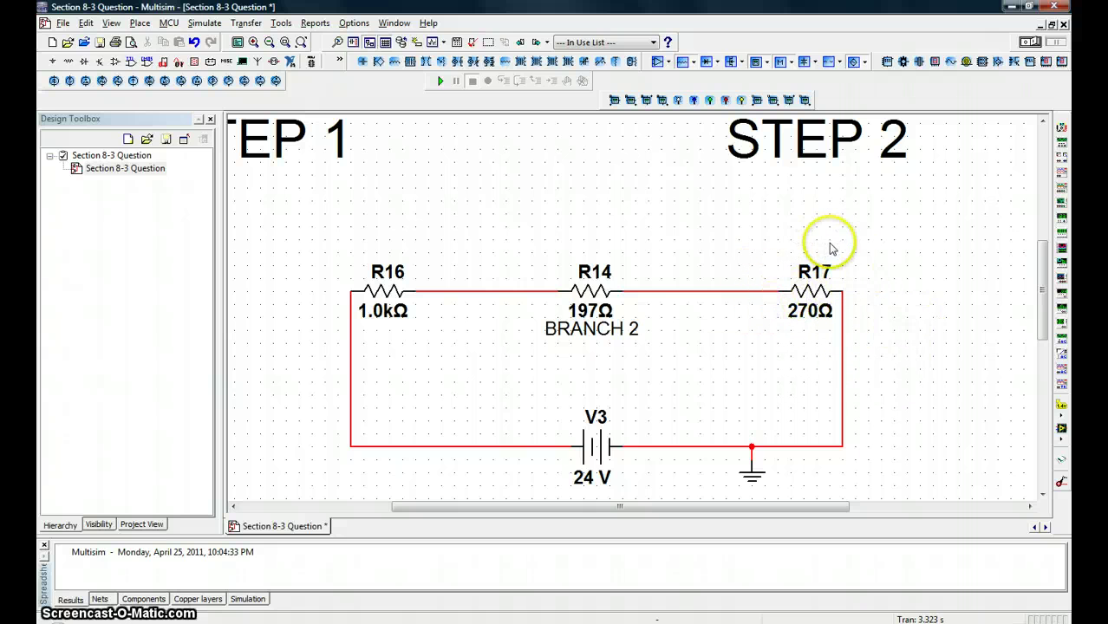
{"action": "key", "text": "alt+Tab"}
{"action": "key", "text": "alt+Tab"}
{"action": "key", "text": "alt+Tab"}
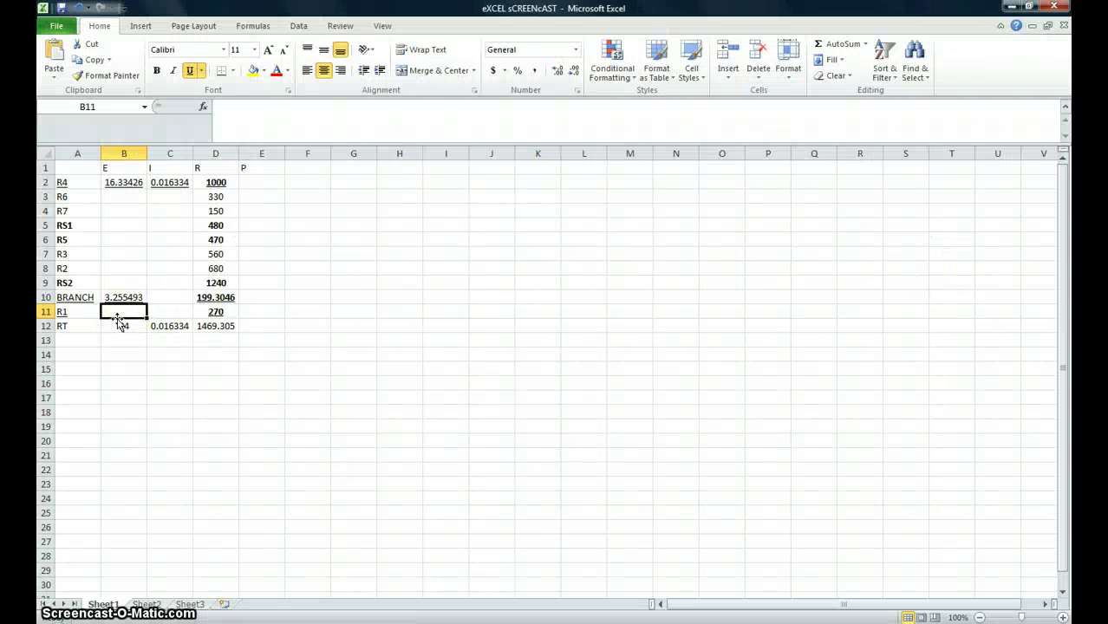
{"action": "type", "text": "="}
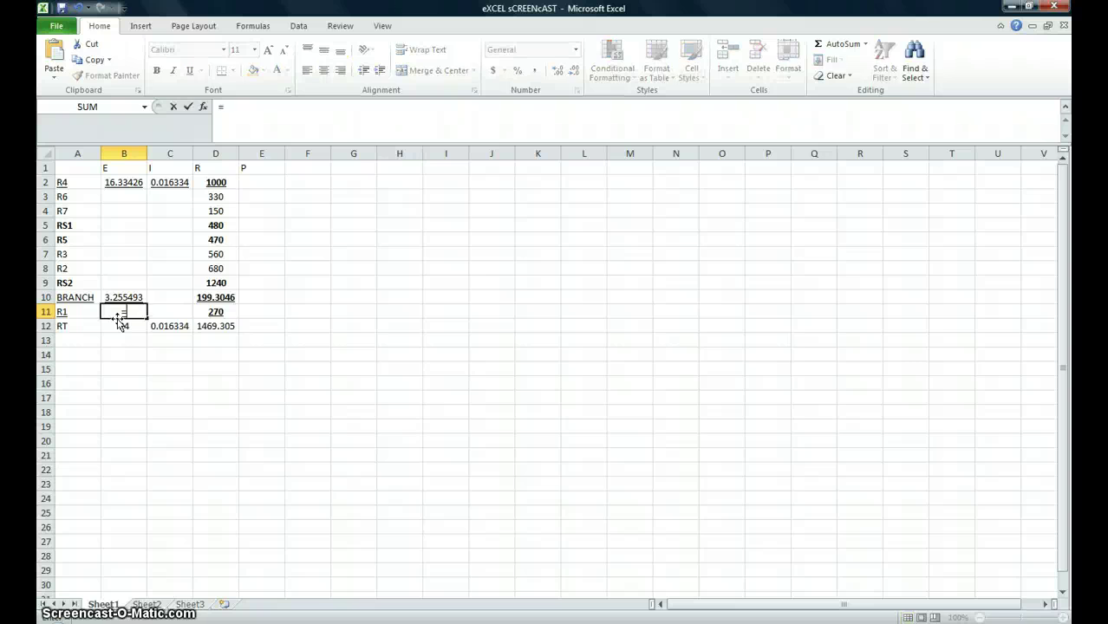
{"action": "left_click", "coordinate": [219, 311]}
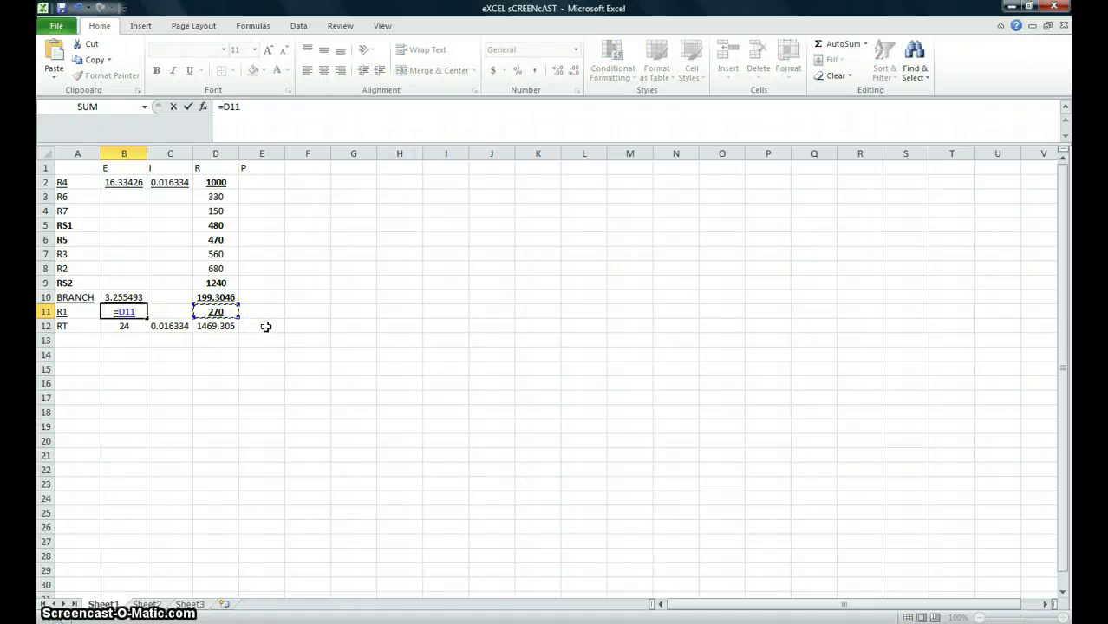
{"action": "type", "text": "/"}
{"action": "left_click", "coordinate": [224, 326]}
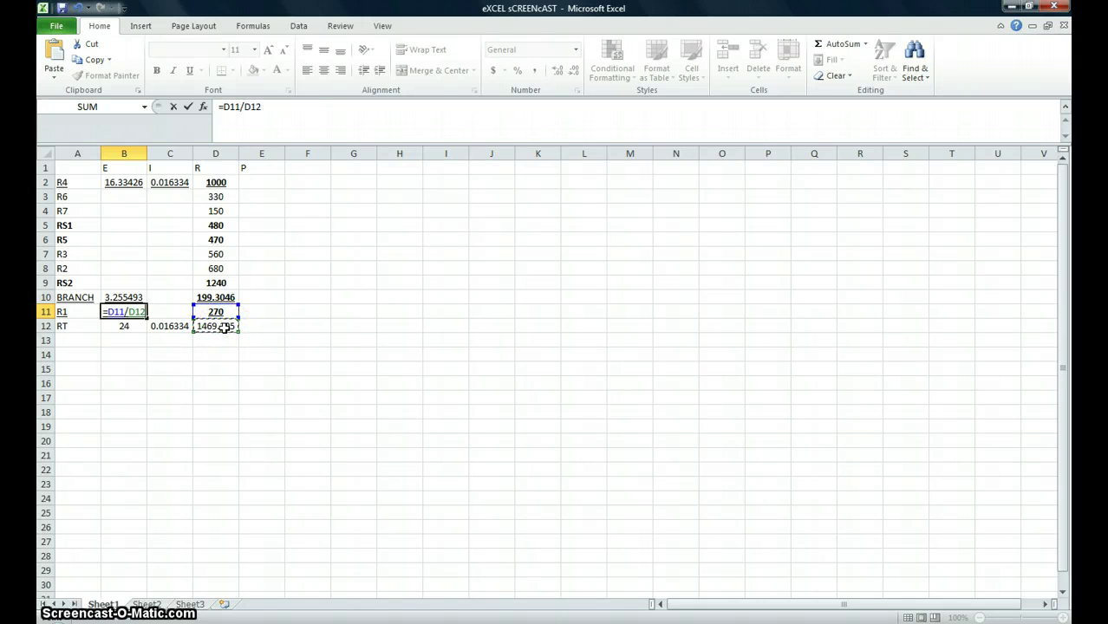
{"action": "type", "text": "*"}
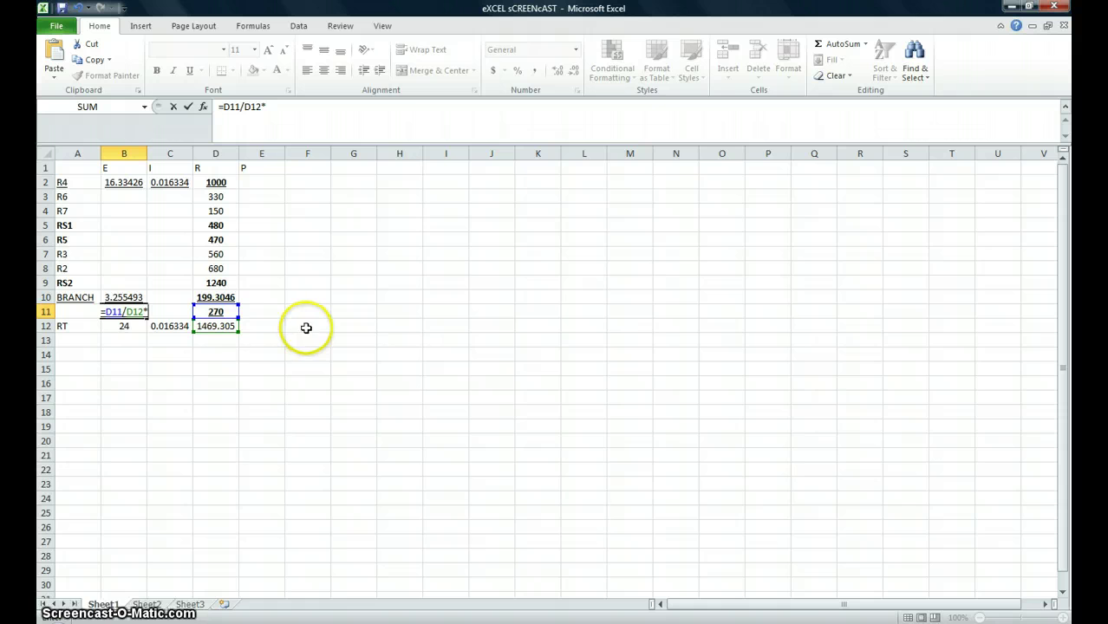
{"action": "left_click", "coordinate": [124, 326]}
{"action": "key", "text": "Return"}
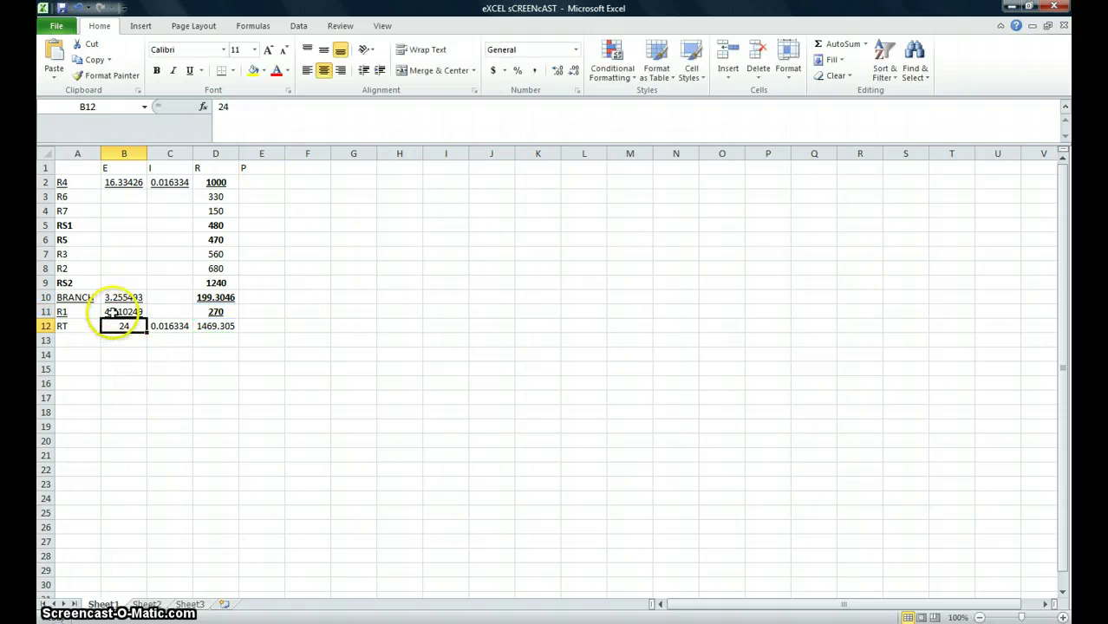
Review the R4, BRANCH and R1 voltage drops in column E against the total voltage in the RT row
{"action": "left_click", "coordinate": [125, 312]}
{"action": "left_click", "coordinate": [132, 298]}
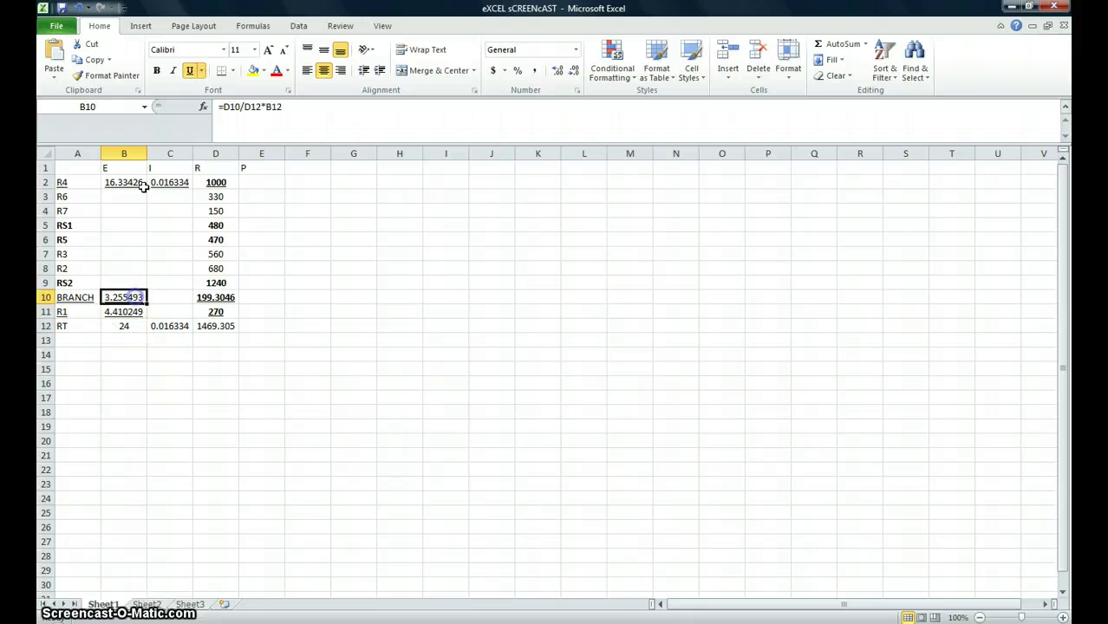
{"action": "left_click", "coordinate": [139, 184]}
{"action": "left_click", "coordinate": [122, 295]}
{"action": "left_click", "coordinate": [124, 312]}
{"action": "left_click", "coordinate": [128, 194]}
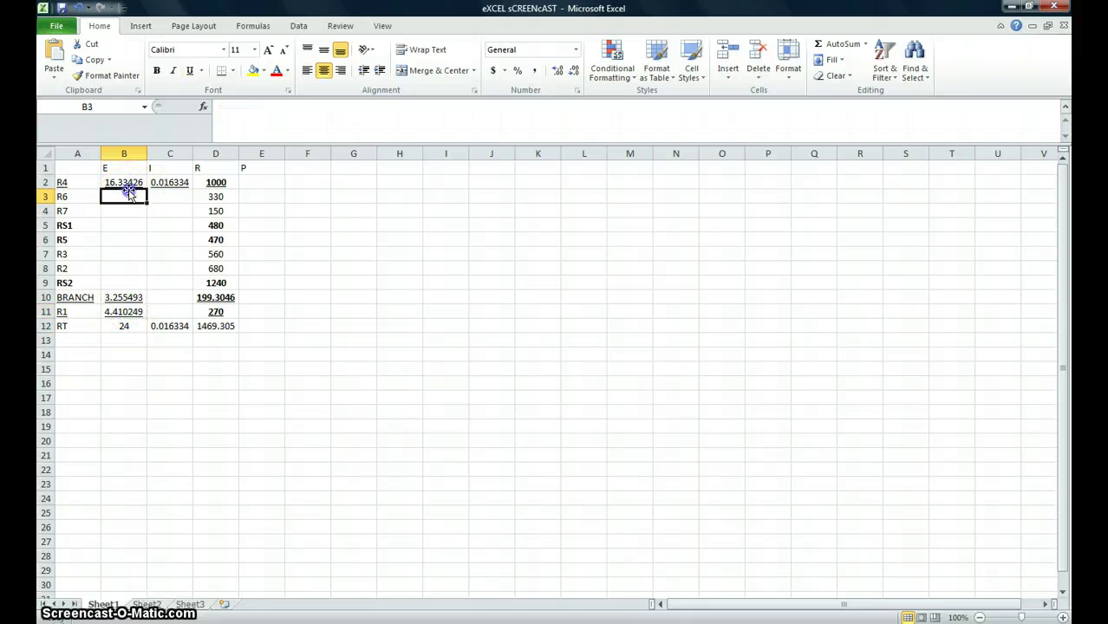
{"action": "left_click", "coordinate": [124, 182]}
{"action": "left_click", "coordinate": [126, 297]}
{"action": "left_click", "coordinate": [125, 324]}
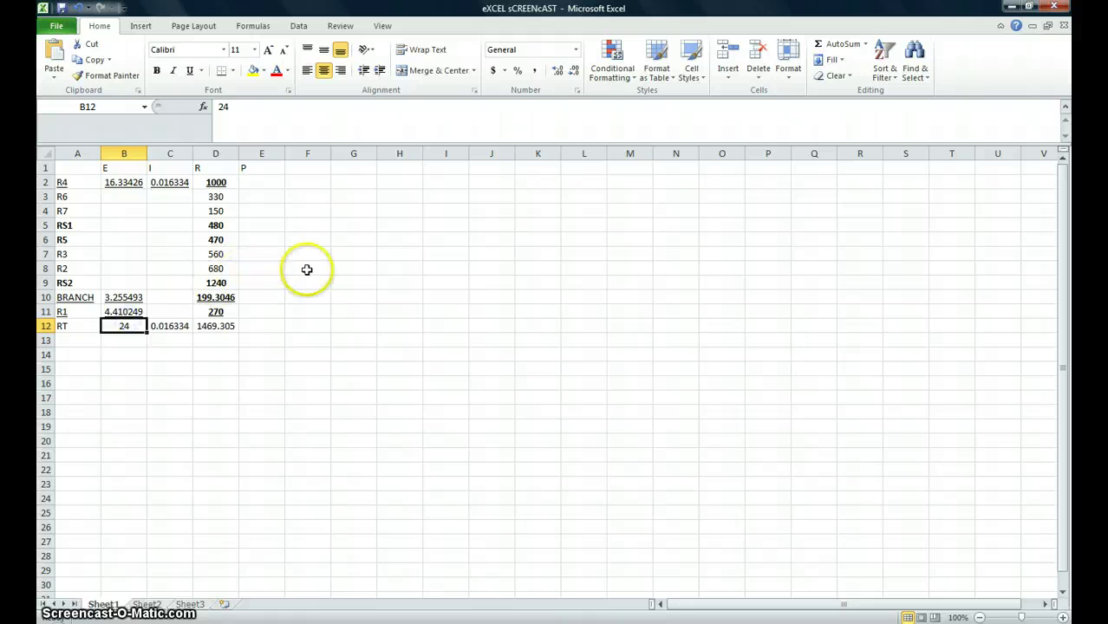
{"action": "left_click", "coordinate": [306, 270]}
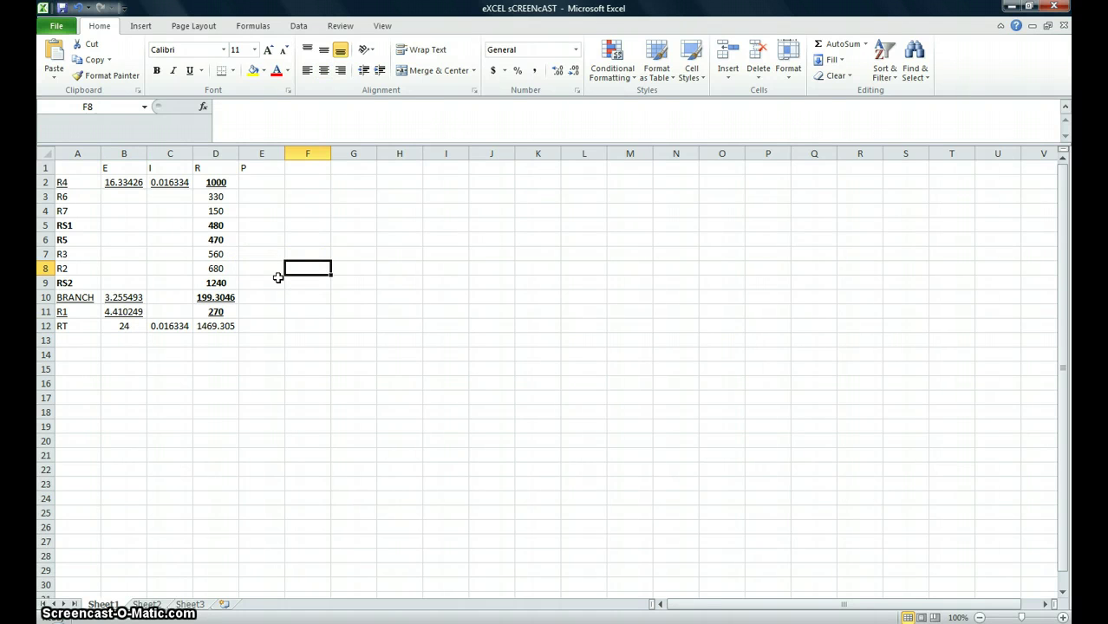
Check the sum of the R4, BRANCH and R1 voltages with =B2+B10+B11 in F8, and clear the cell again
{"action": "type", "text": "="}
{"action": "left_click", "coordinate": [132, 182]}
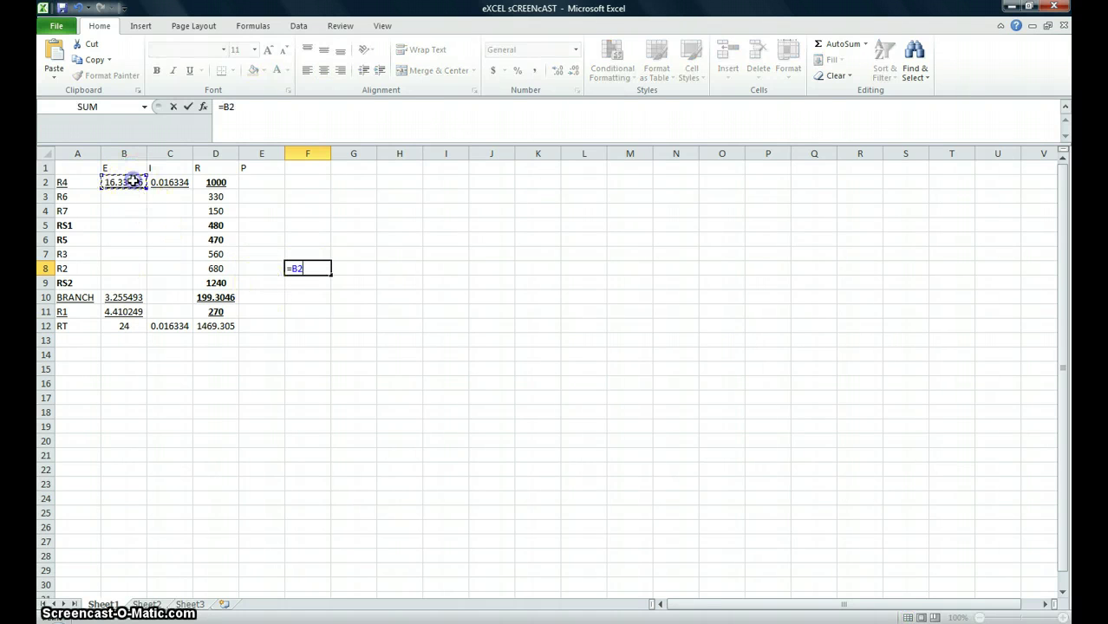
{"action": "type", "text": "+"}
{"action": "left_click", "coordinate": [124, 298]}
{"action": "type", "text": "+"}
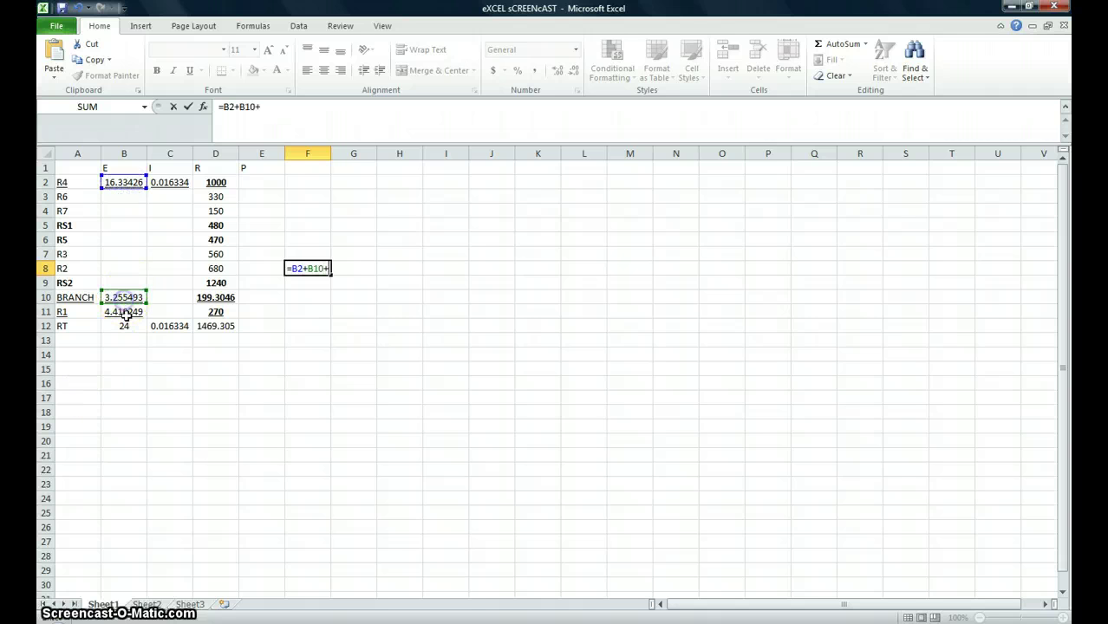
{"action": "left_click", "coordinate": [126, 315]}
{"action": "key", "text": "Return"}
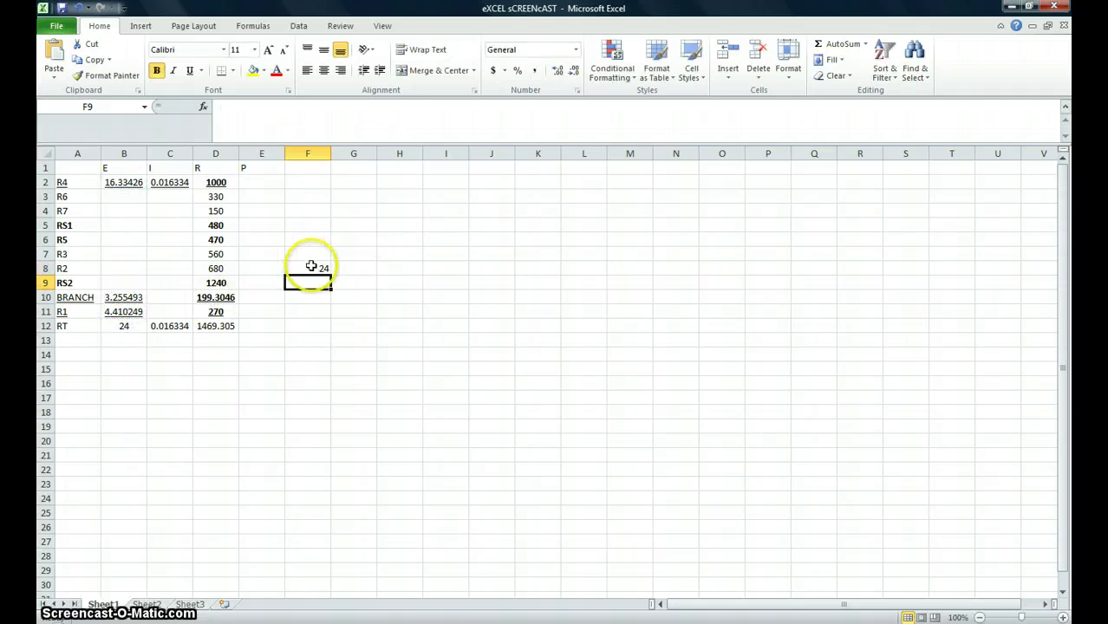
{"action": "left_click", "coordinate": [308, 267]}
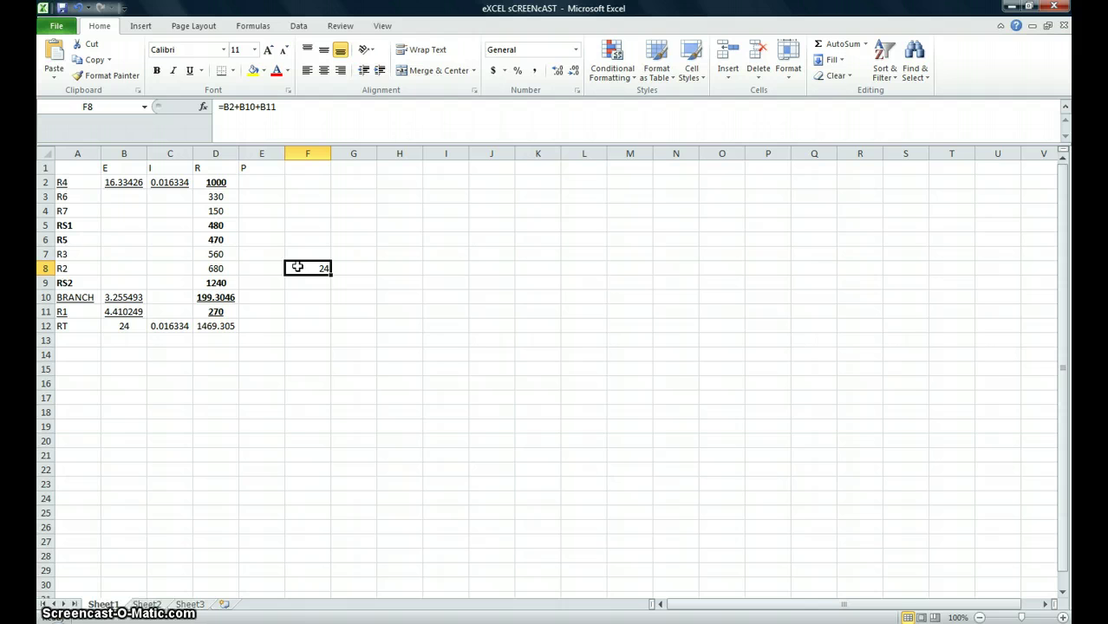
{"action": "left_click", "coordinate": [328, 285]}
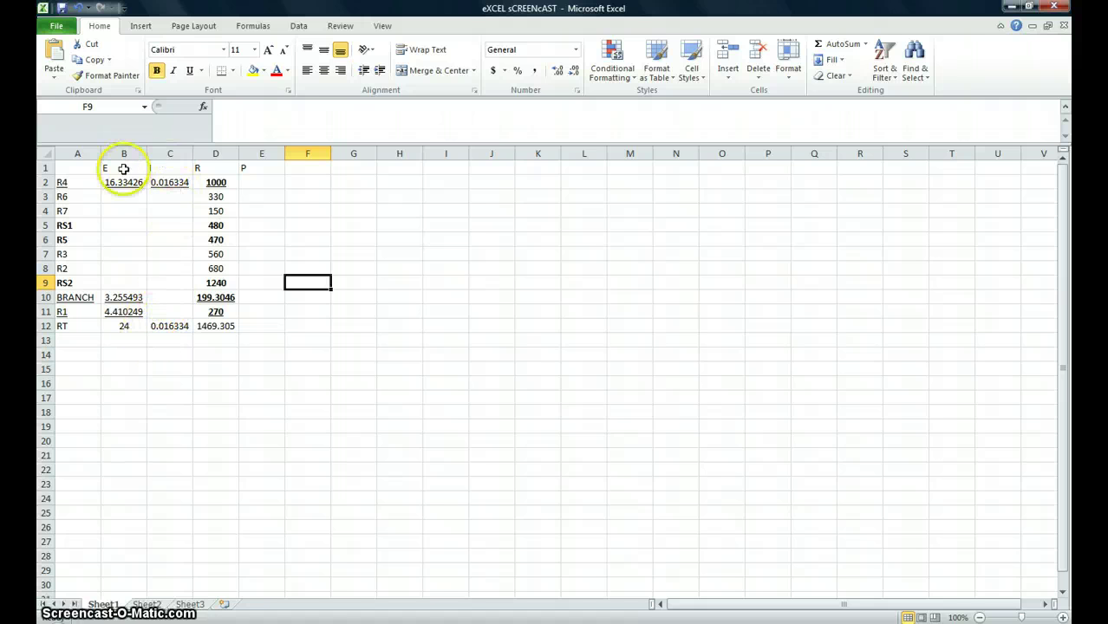
Enter =B10/D10 as the BRANCH current in C10
{"action": "left_click", "coordinate": [184, 297]}
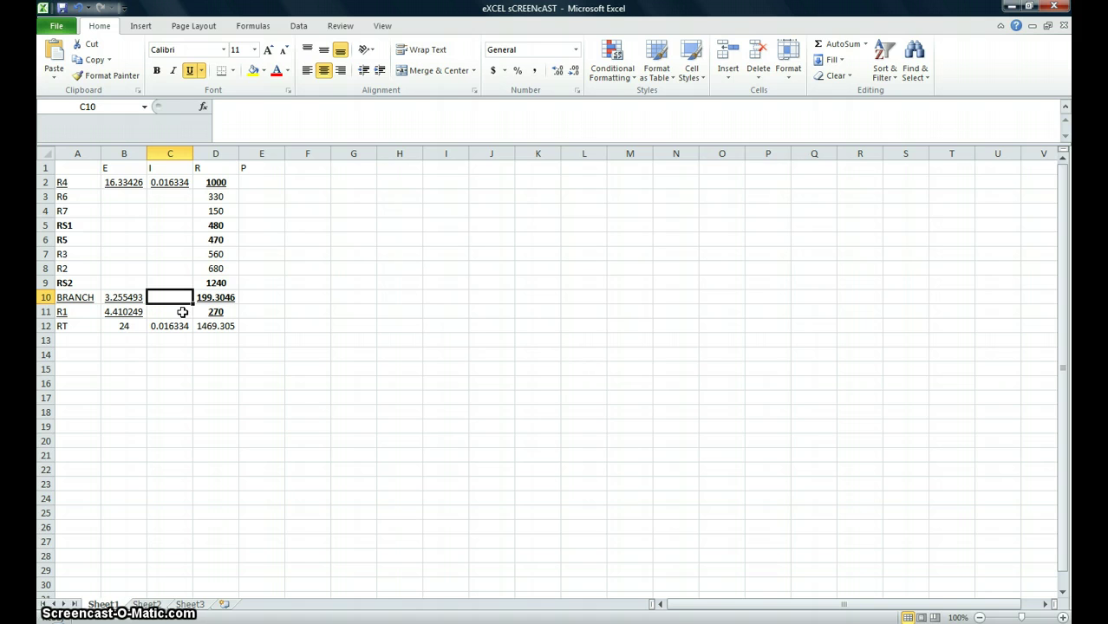
{"action": "type", "text": "="}
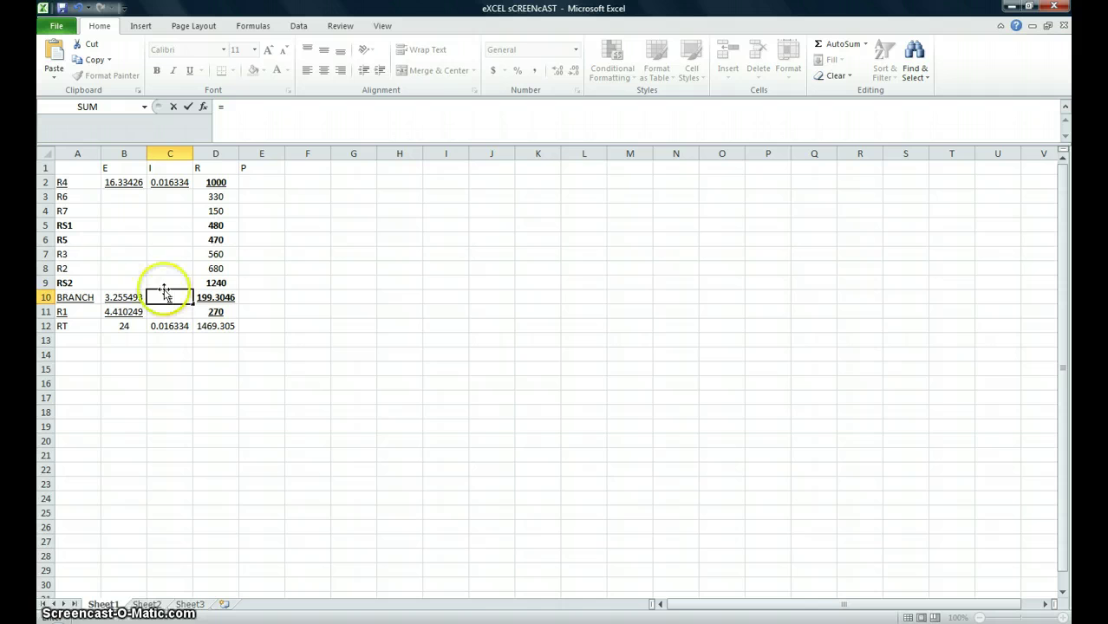
{"action": "left_click", "coordinate": [126, 298]}
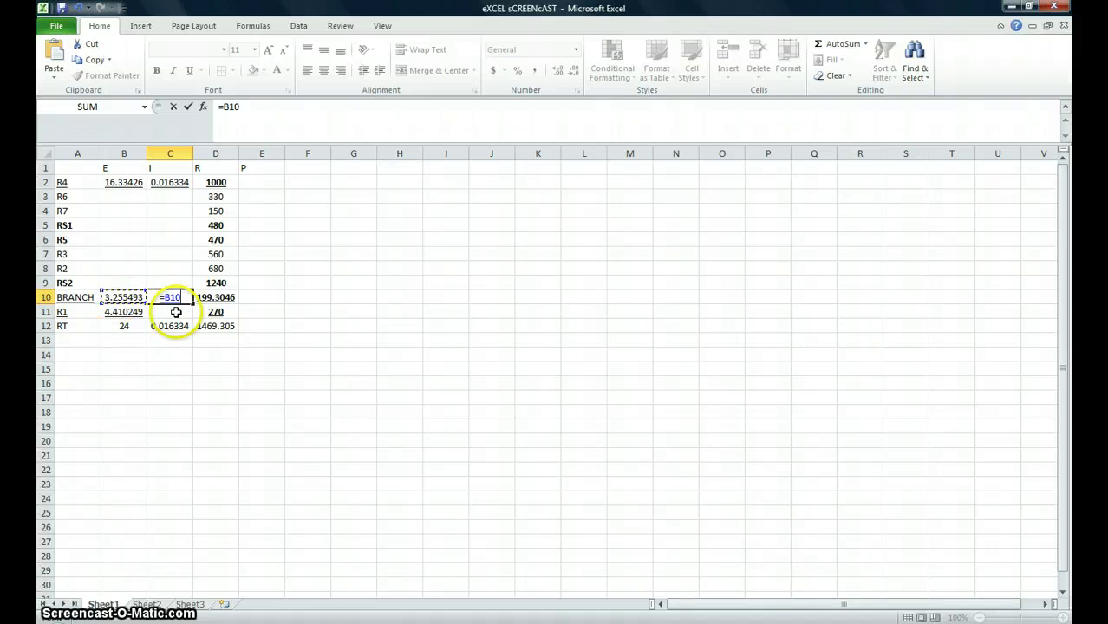
{"action": "type", "text": "/"}
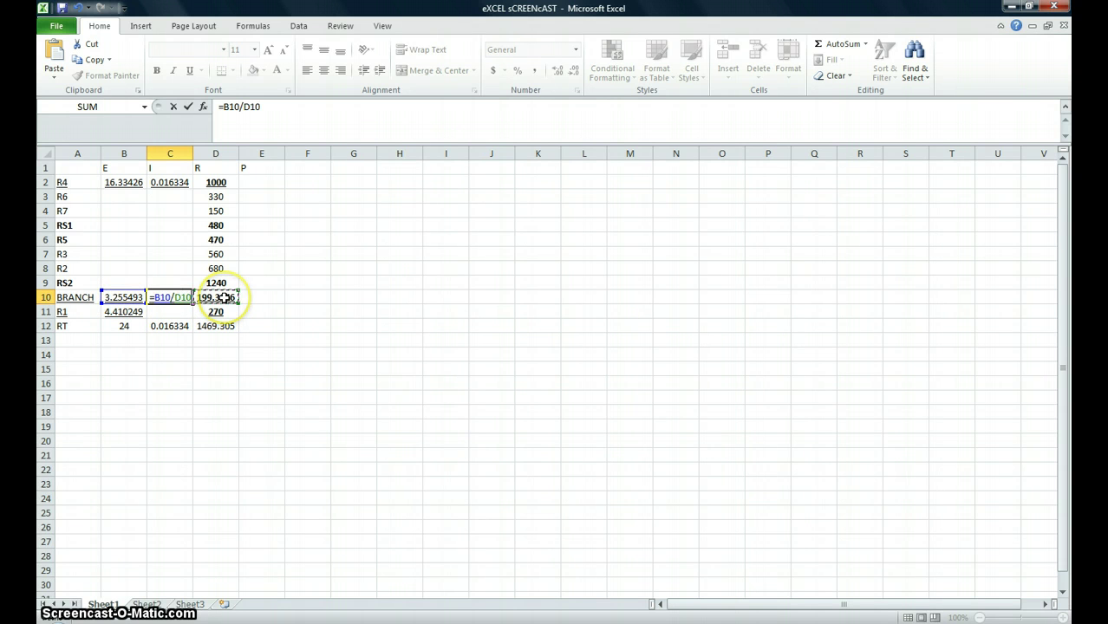
{"action": "key", "text": "Return"}
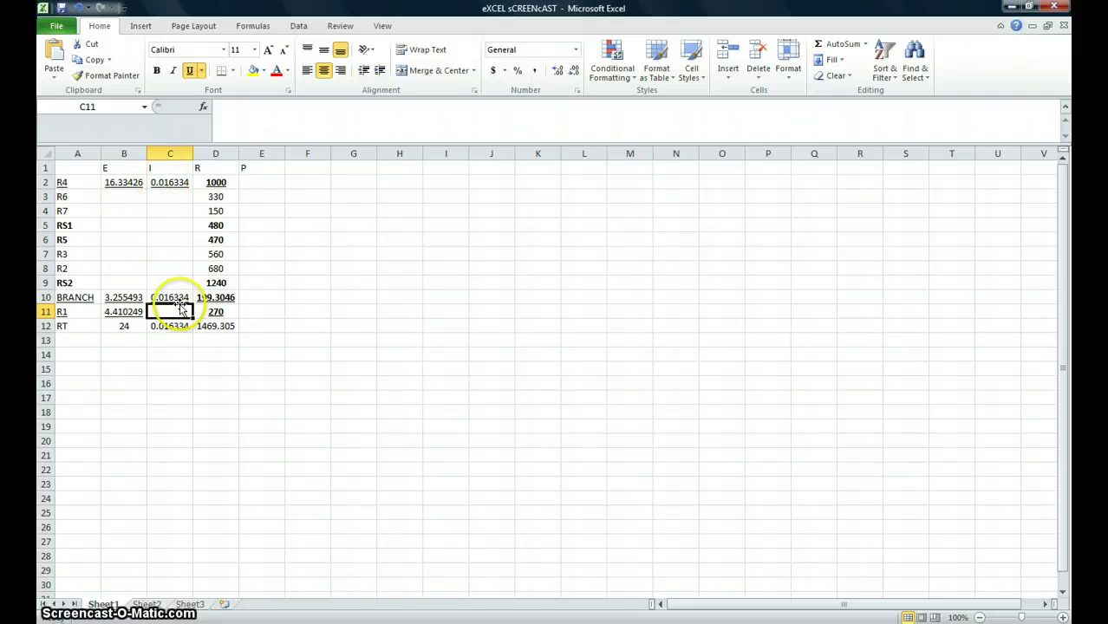
Enter =B11/D11 as the R1 current in C11
{"action": "type", "text": "="}
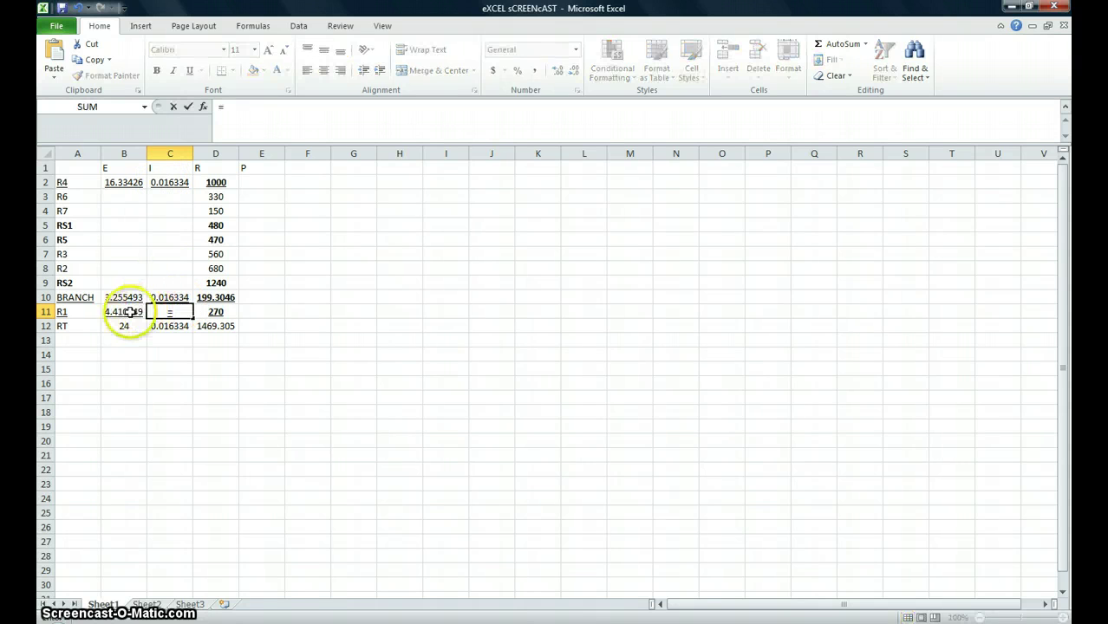
{"action": "left_click", "coordinate": [129, 312]}
{"action": "type", "text": "/"}
{"action": "left_click", "coordinate": [222, 312]}
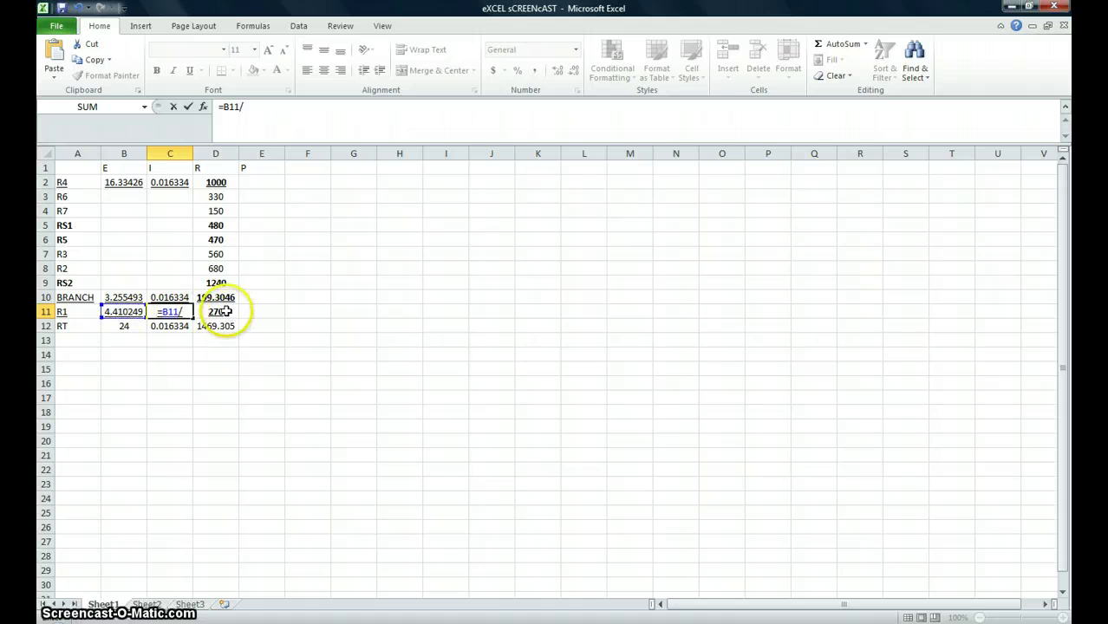
{"action": "key", "text": "Return"}
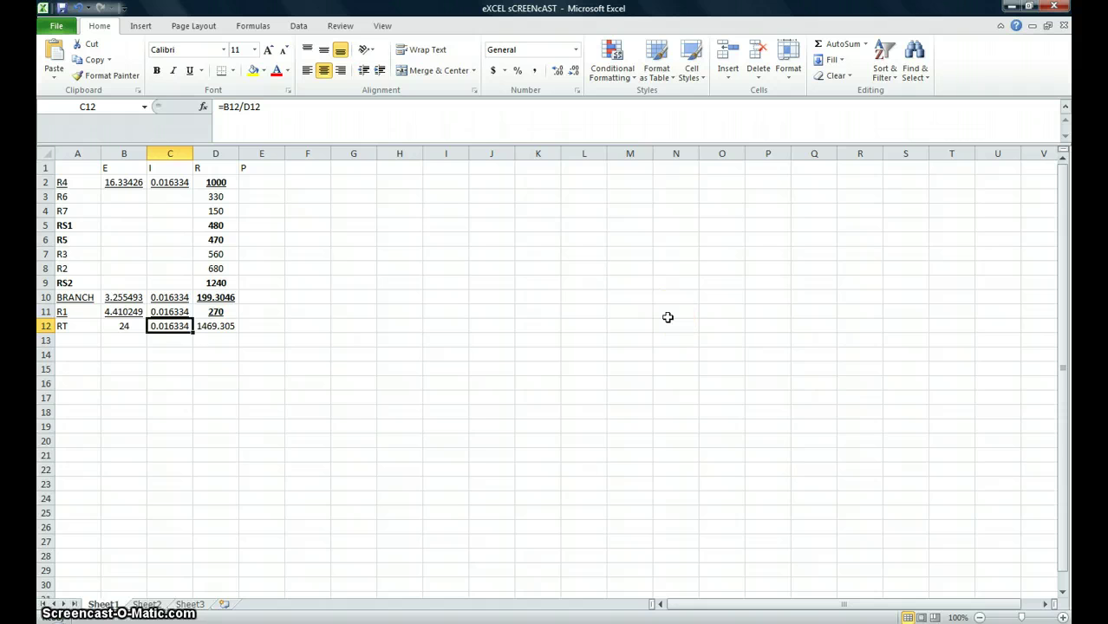
Switch to Multisim and examine the reduced circuit with R8, R9 and R10 in parallel between R11 and R12
{"action": "key", "text": "alt+Tab"}
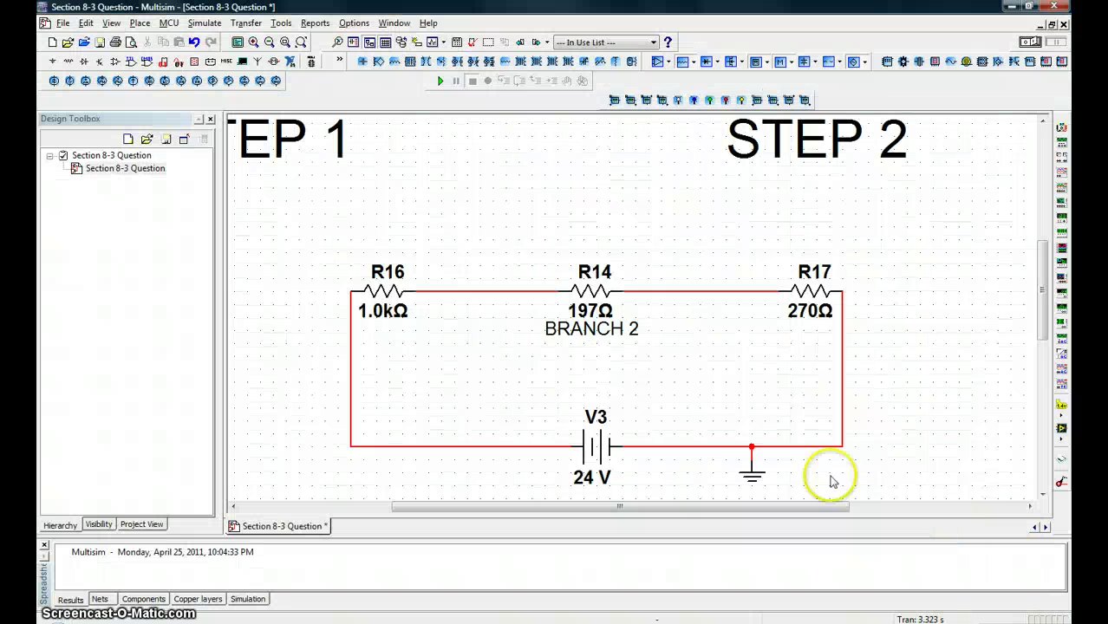
{"action": "left_click_drag", "start_coordinate": [667, 512], "coordinate": [872, 517]}
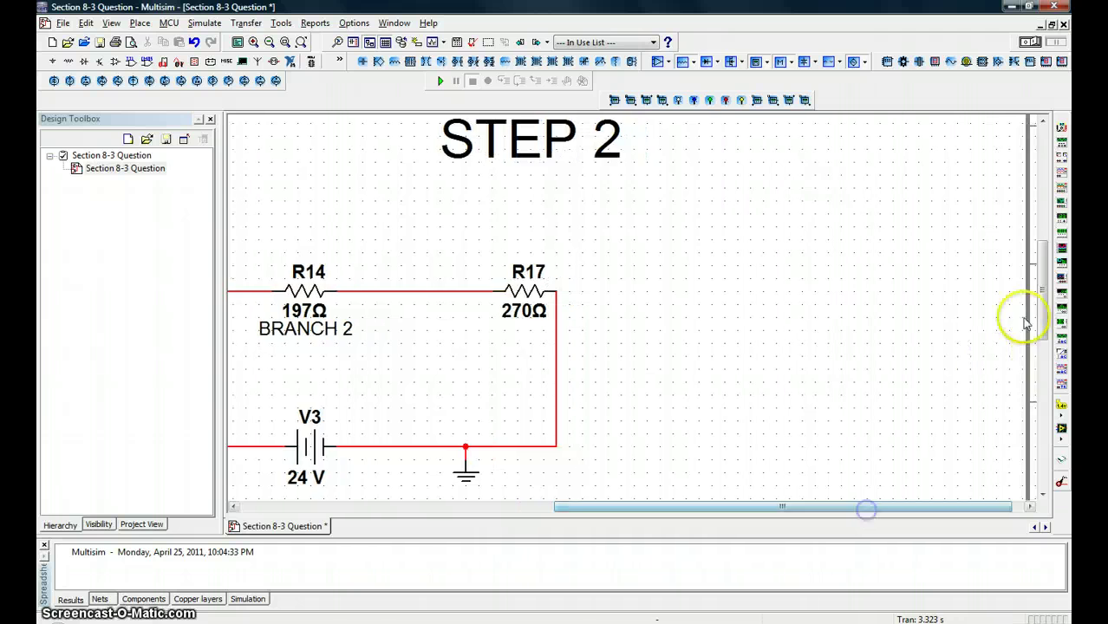
{"action": "left_click_drag", "start_coordinate": [1035, 289], "coordinate": [1064, 178]}
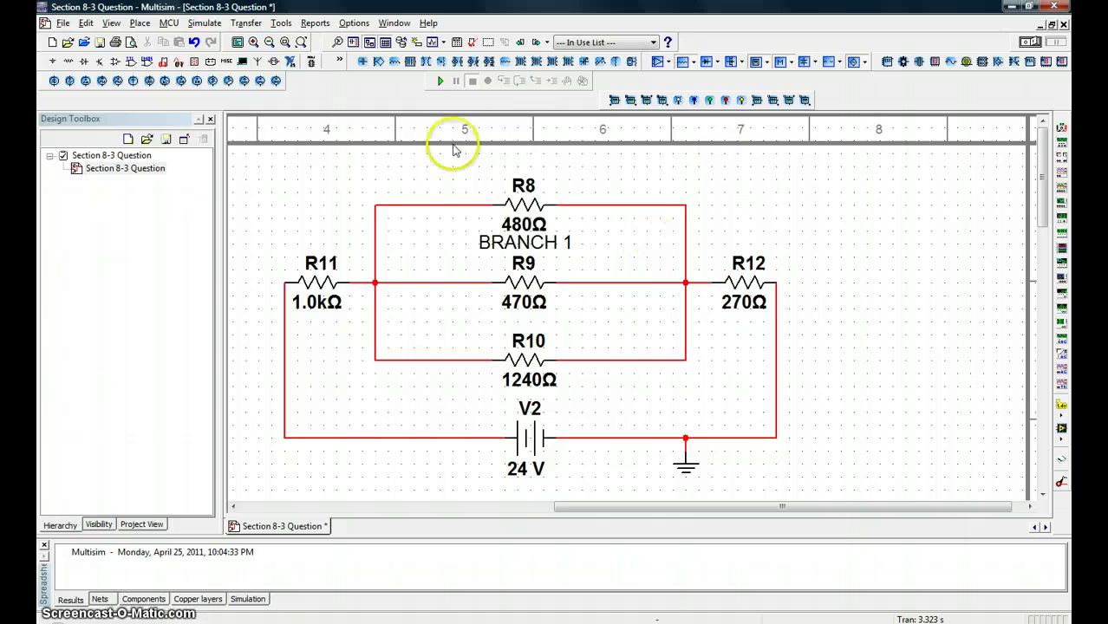
{"action": "left_click_drag", "start_coordinate": [434, 154], "coordinate": [446, 180]}
{"action": "left_click", "coordinate": [902, 300]}
{"action": "left_click", "coordinate": [876, 199]}
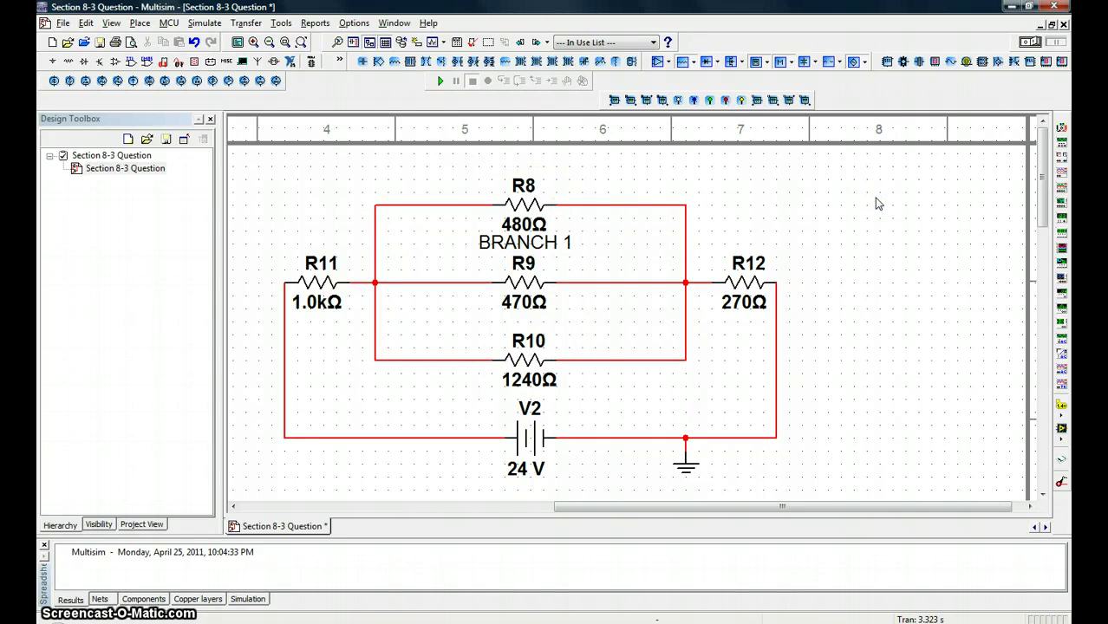
Compare the BRANCH voltage in B10 of the Excel table with the parallel resistors in the Multisim circuit
{"action": "key", "text": "alt+Tab"}
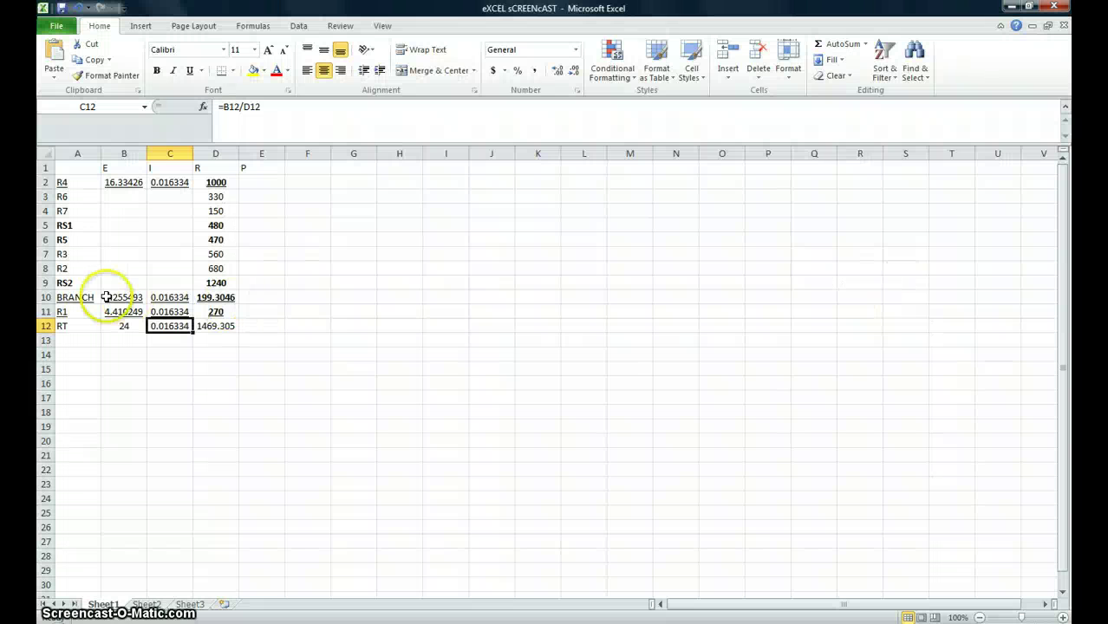
{"action": "key", "text": "alt+Tab"}
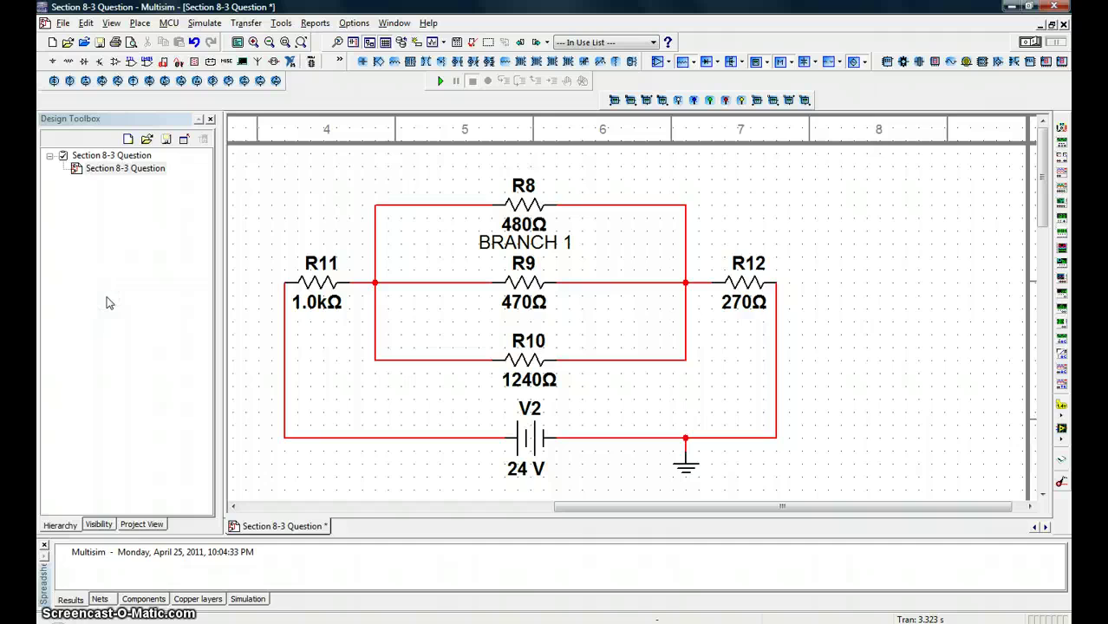
{"action": "key", "text": "alt+Tab"}
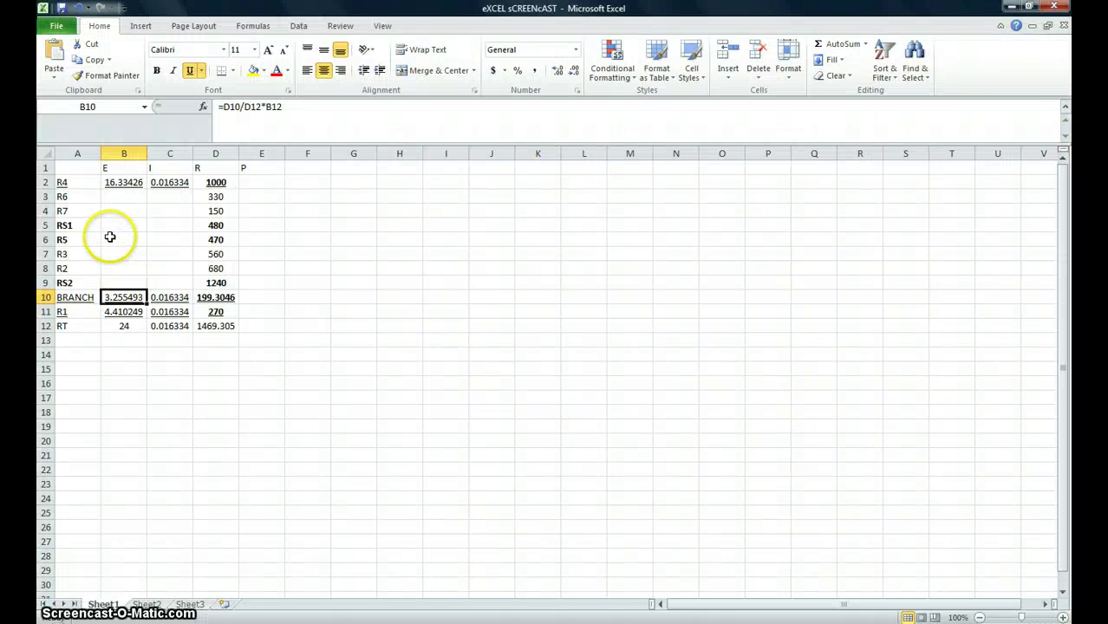
{"action": "key", "text": "alt+Tab"}
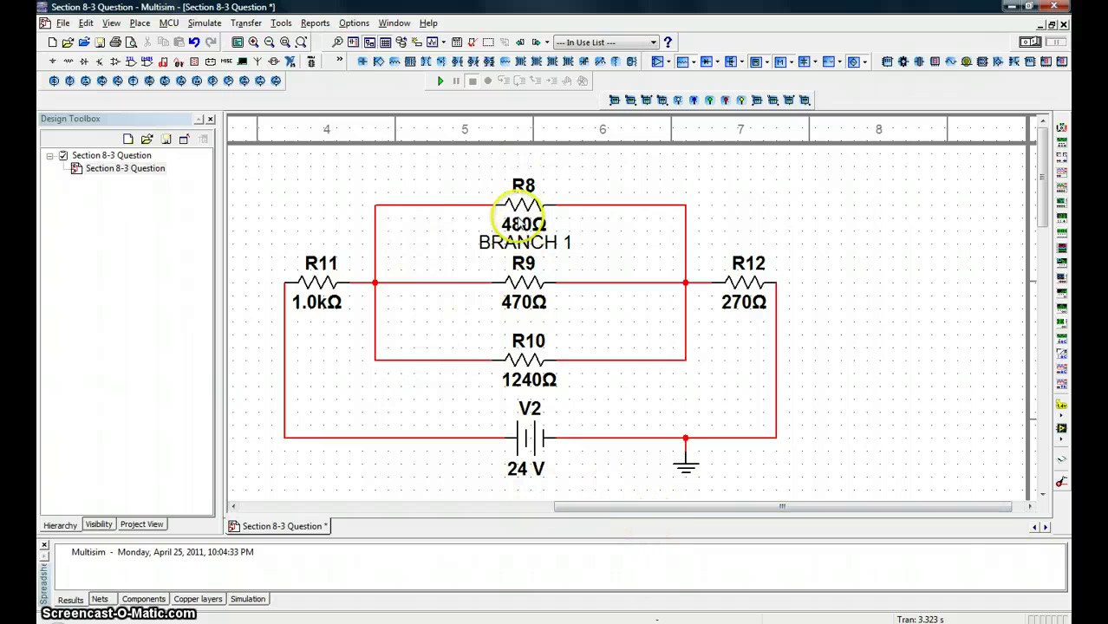
{"action": "key", "text": "alt+Tab"}
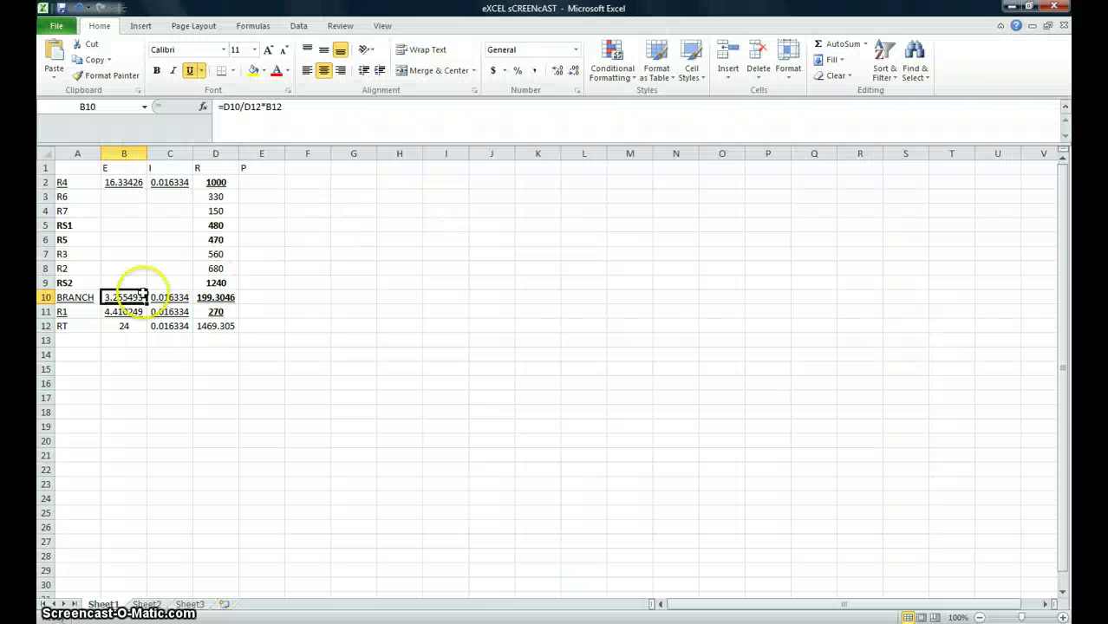
Check the branch resistors of the original Multisim circuit against the RS1, R5 and RS2 rows, and return to Excel
{"action": "left_click", "coordinate": [122, 241]}
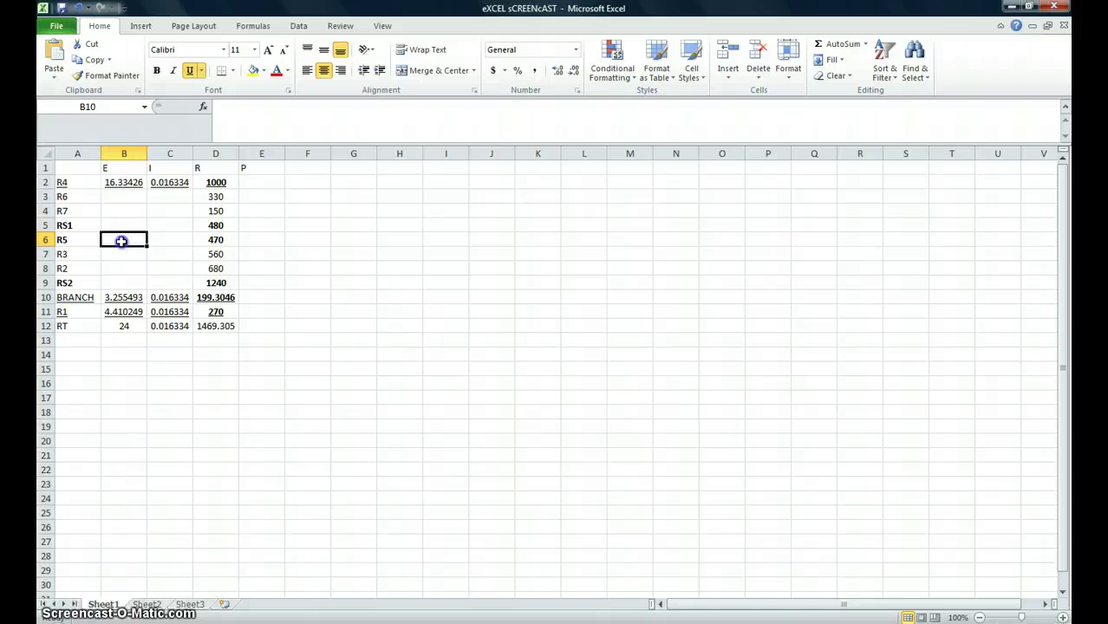
{"action": "key", "text": "alt+Tab"}
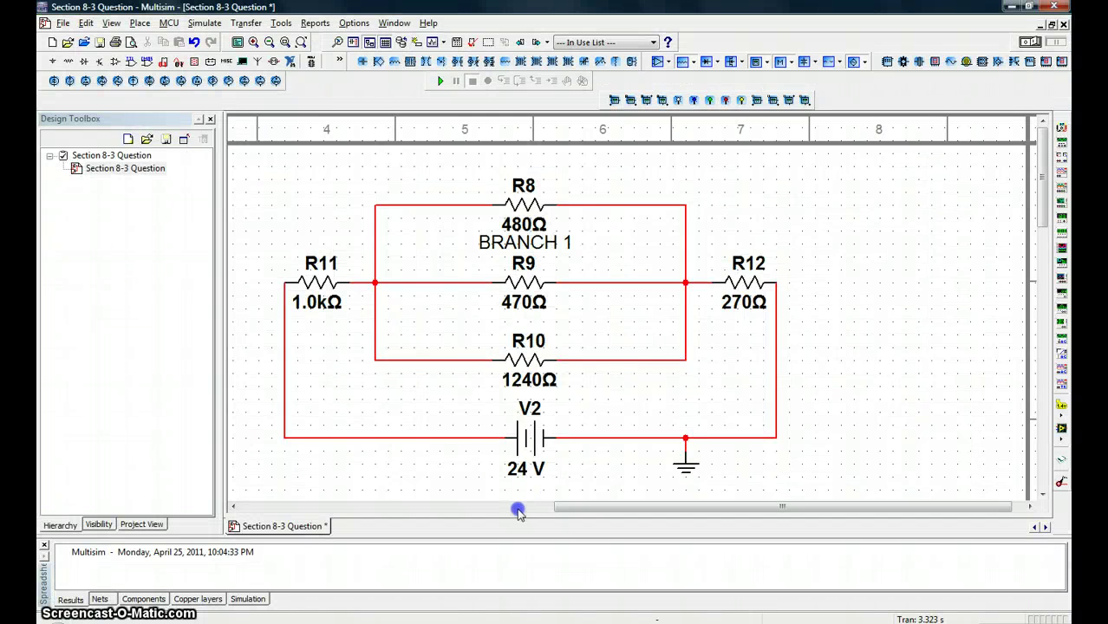
{"action": "left_click_drag", "start_coordinate": [517, 513], "coordinate": [378, 483]}
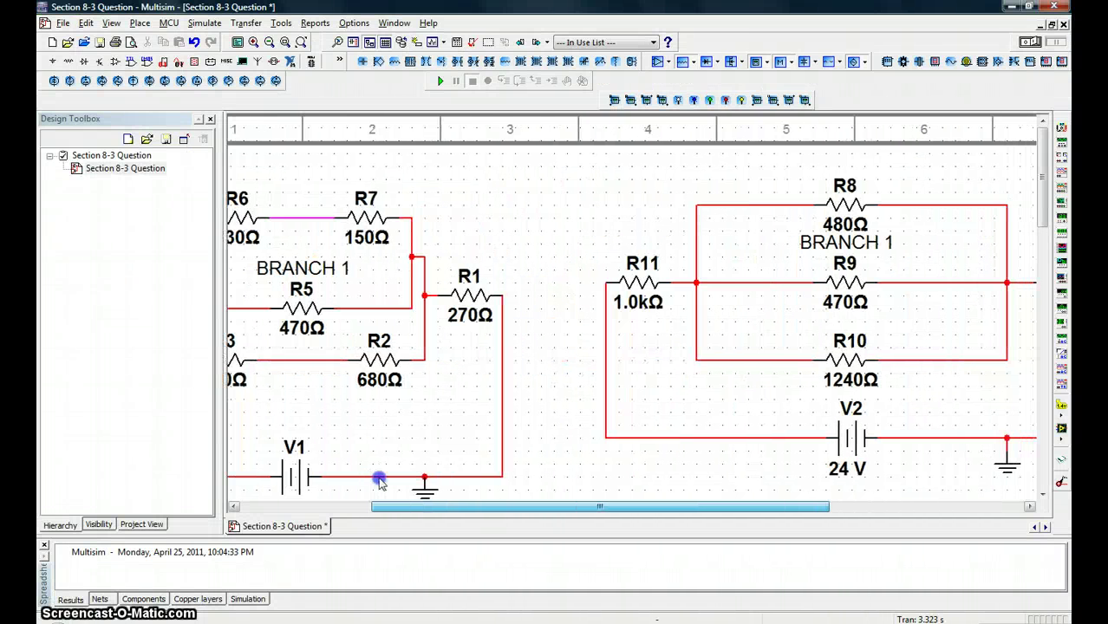
{"action": "key", "text": "alt+Tab"}
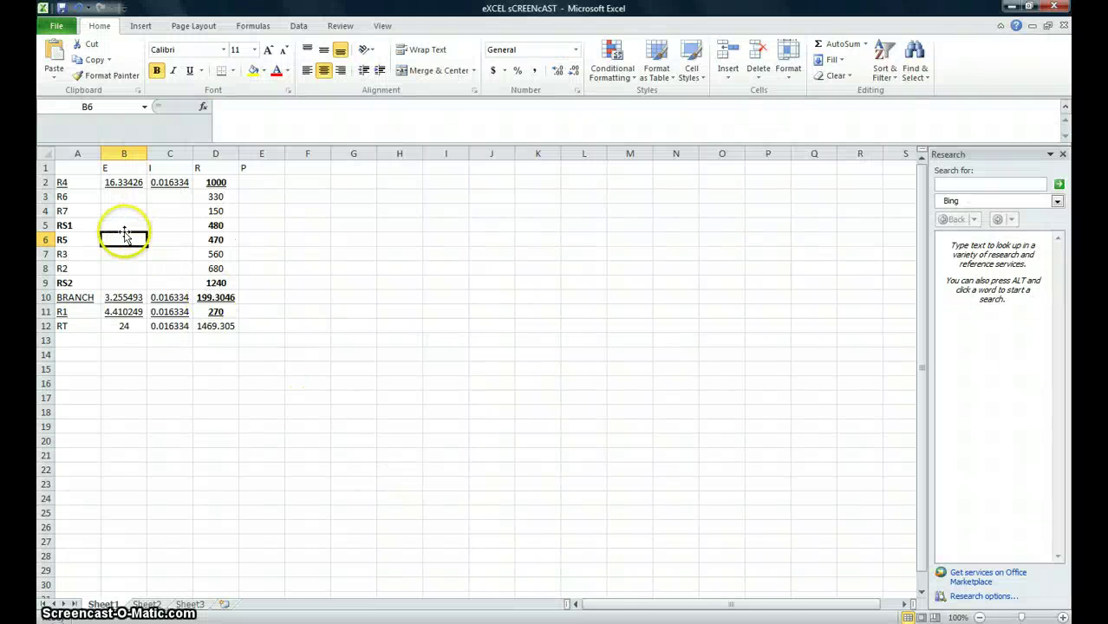
{"action": "key", "text": "alt+Tab"}
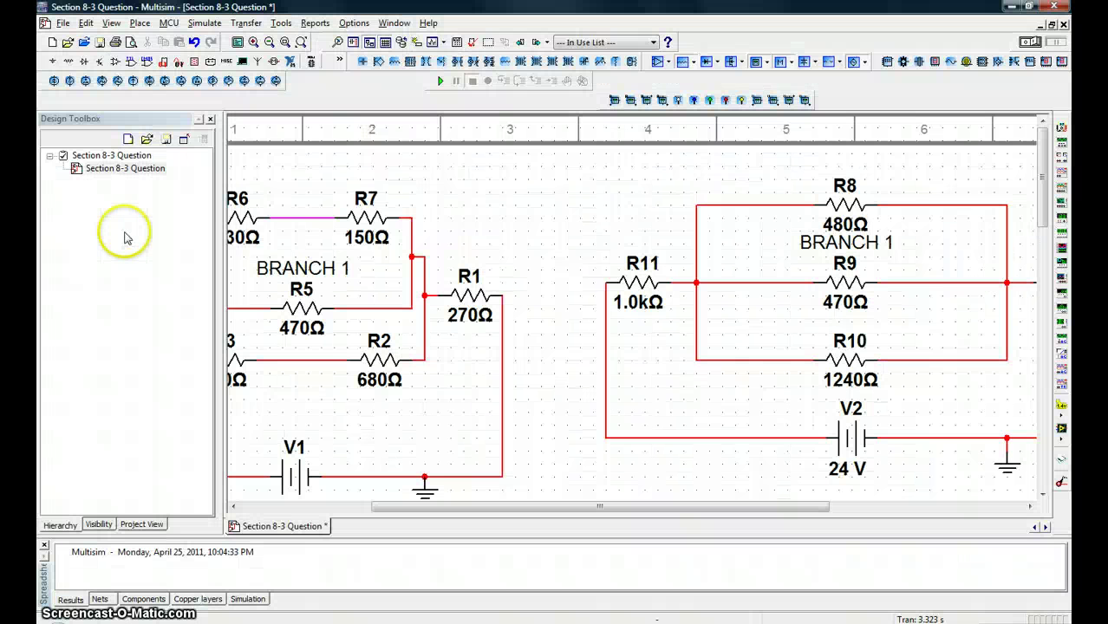
{"action": "key", "text": "alt+Tab"}
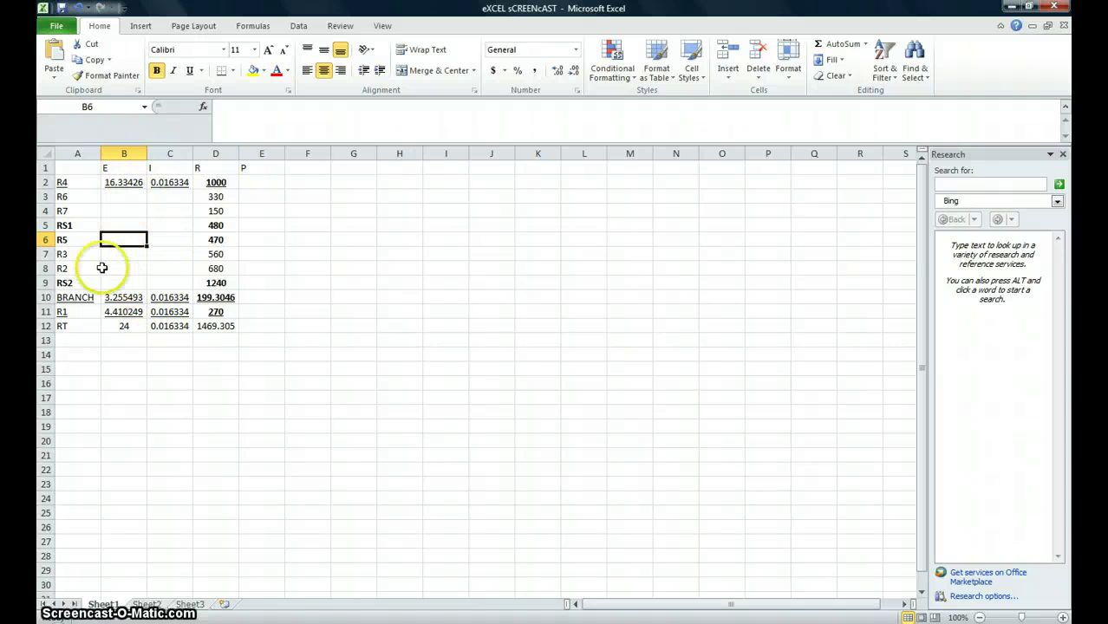
Enter =B10 as the voltage of both series groups, RS1 in B5 and RS2 in B9
{"action": "left_click", "coordinate": [117, 224]}
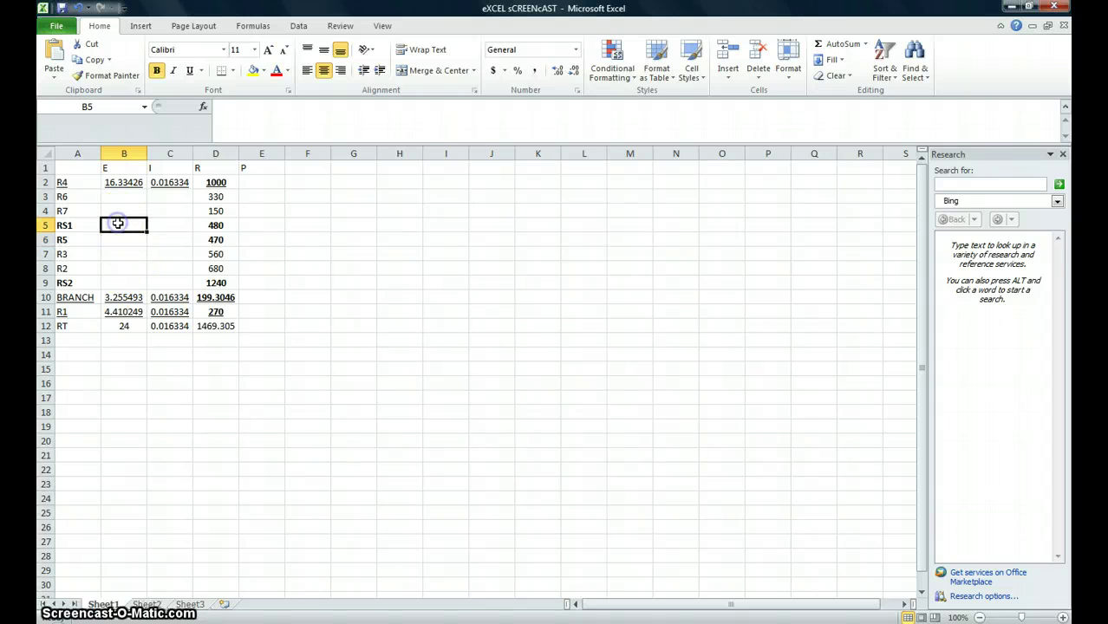
{"action": "type", "text": "="}
{"action": "left_click", "coordinate": [128, 298]}
{"action": "key", "text": "Return"}
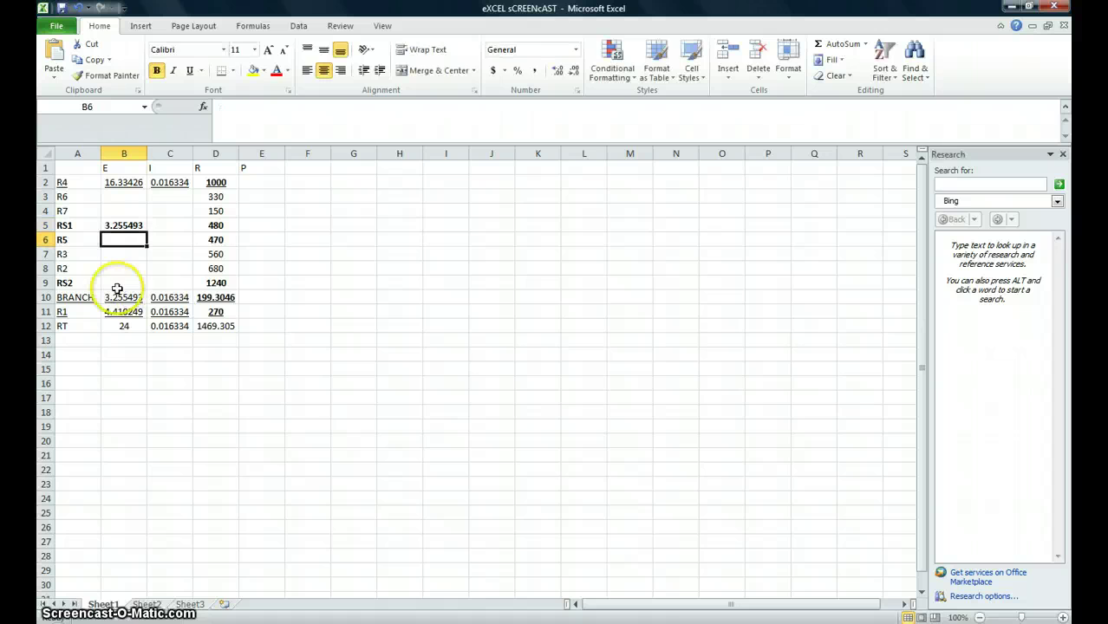
{"action": "left_click", "coordinate": [121, 282]}
{"action": "type", "text": "="}
{"action": "left_click", "coordinate": [118, 298]}
{"action": "key", "text": "Return"}
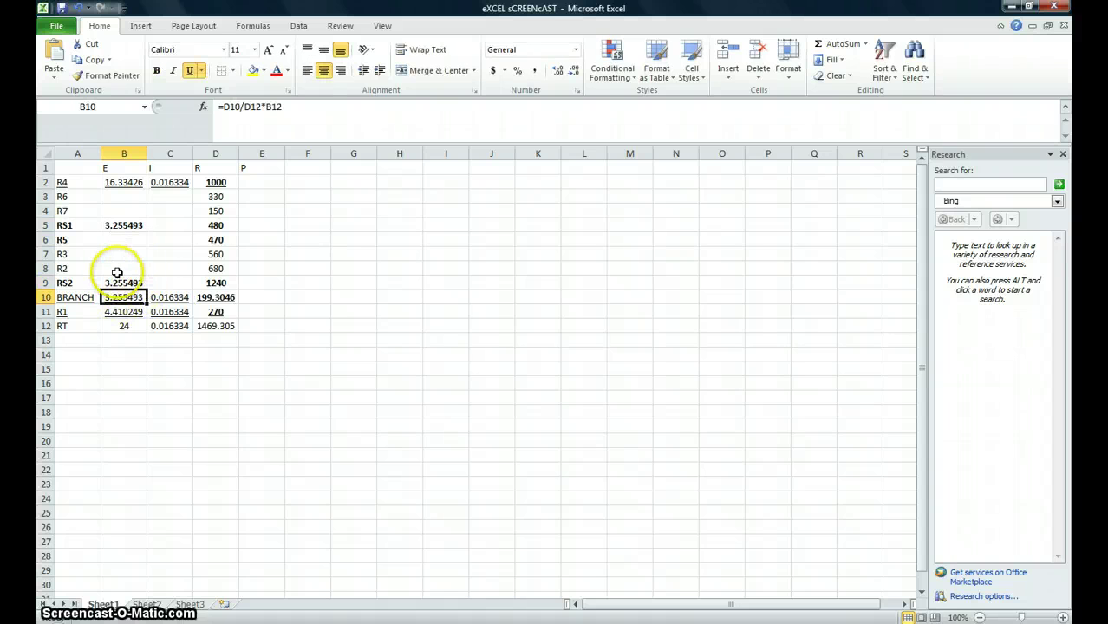
Enter =B10 as the voltage of R5 in B6 and check the voltage formulas of RS1 and RS2
{"action": "left_click", "coordinate": [123, 240]}
{"action": "type", "text": "="}
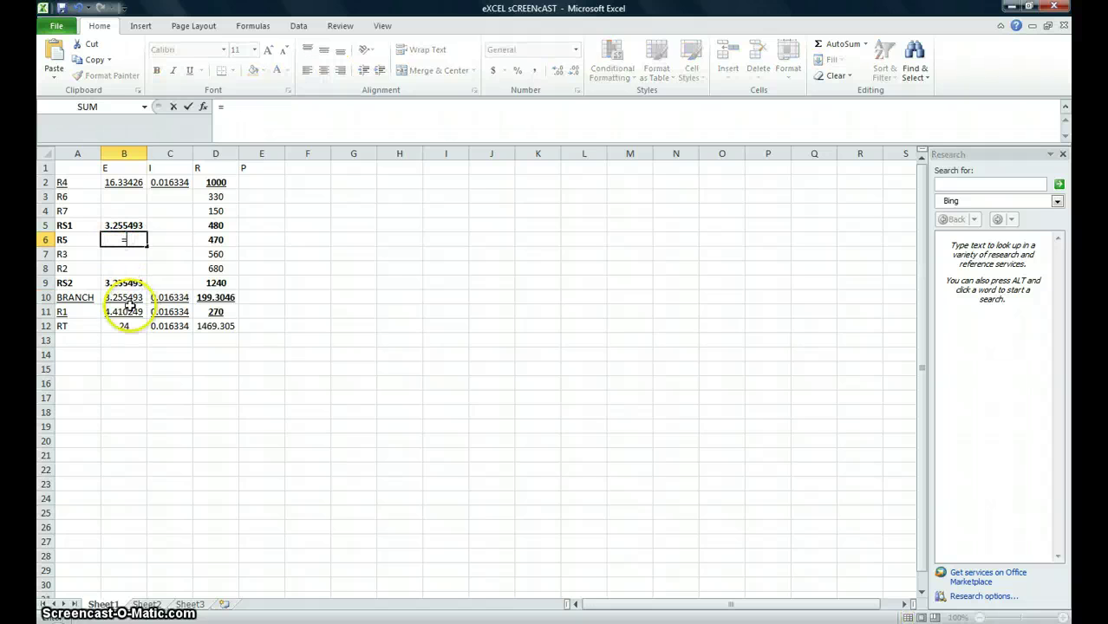
{"action": "key", "text": "Return"}
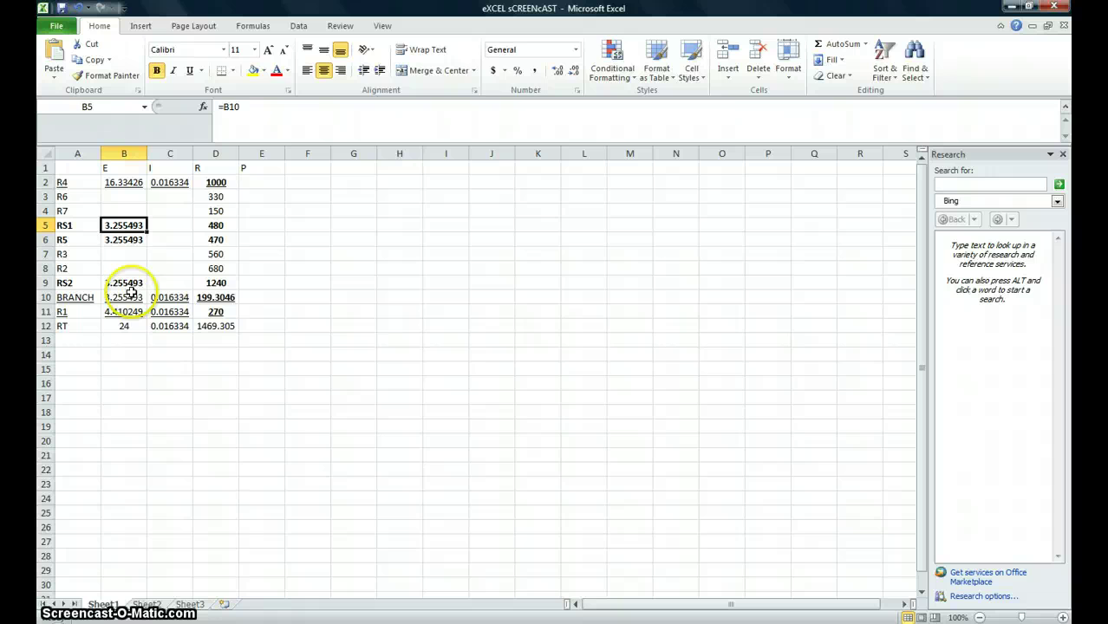
{"action": "type", "text": "="}
{"action": "left_click", "coordinate": [124, 241]}
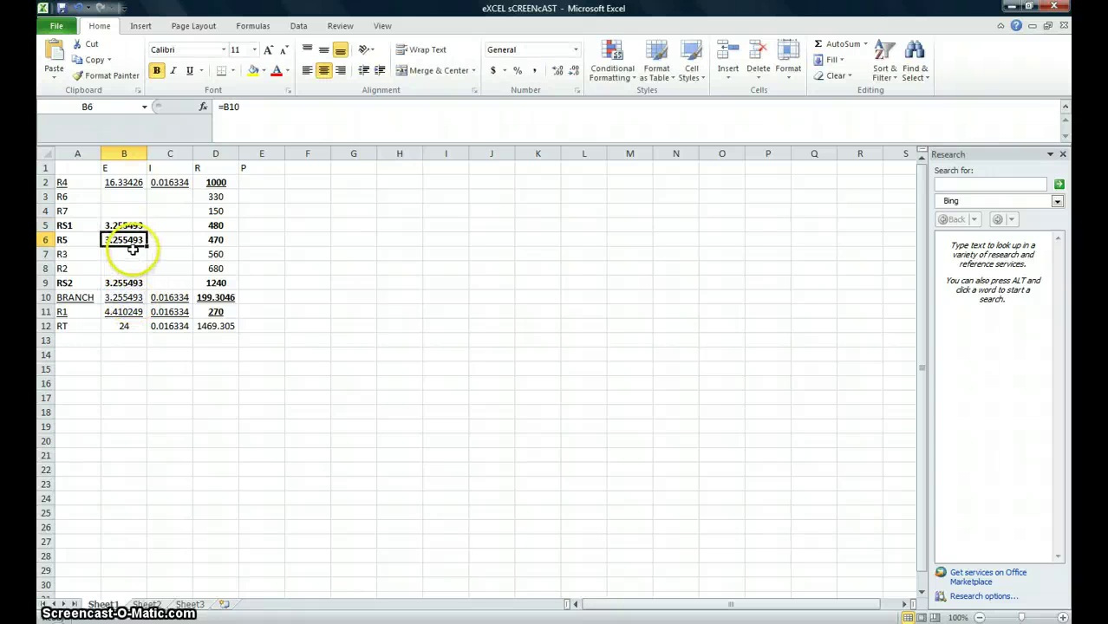
{"action": "type", "text": "="}
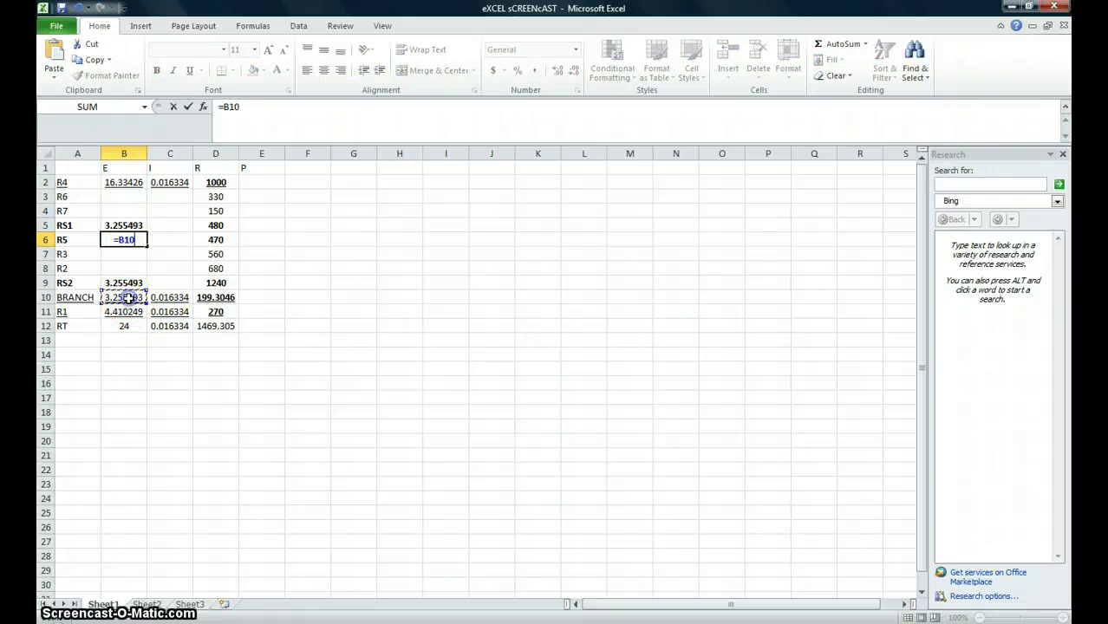
{"action": "key", "text": "Return"}
{"action": "left_click", "coordinate": [124, 283]}
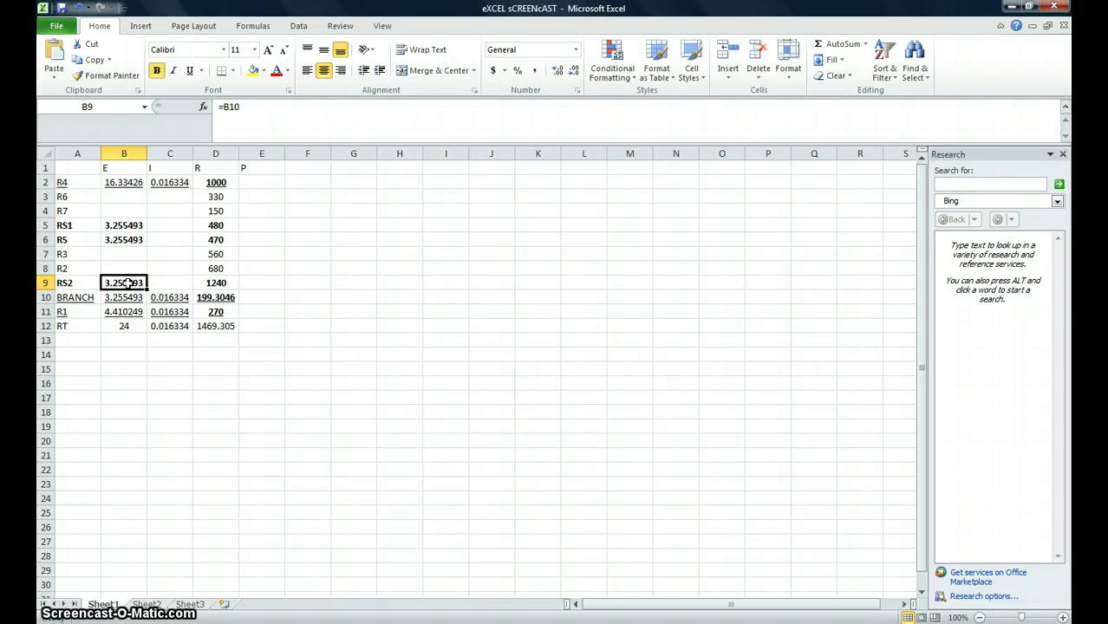
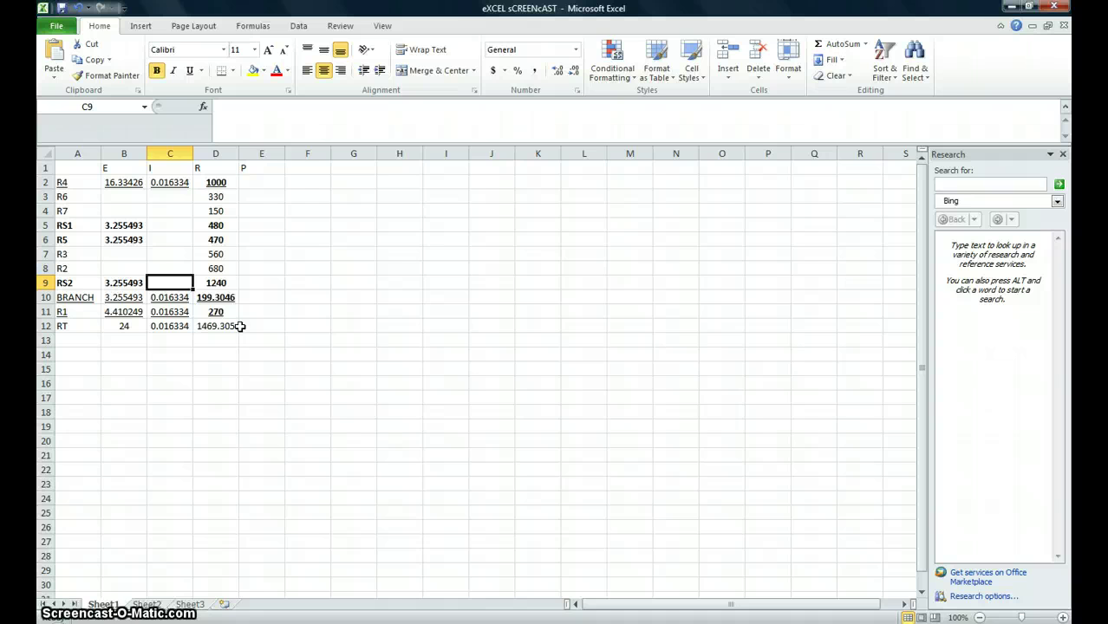
Calculate the RS2 current in C9 by dividing its voltage by its resistance with =B9/D9
{"action": "type", "text": "="}
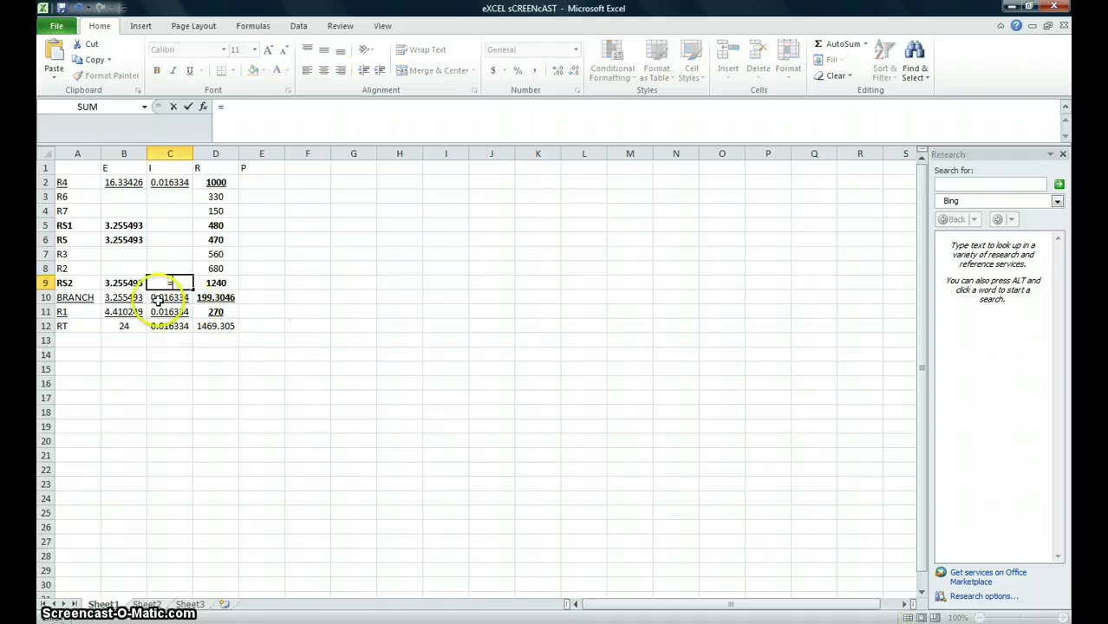
{"action": "left_click", "coordinate": [128, 283]}
{"action": "type", "text": "/"}
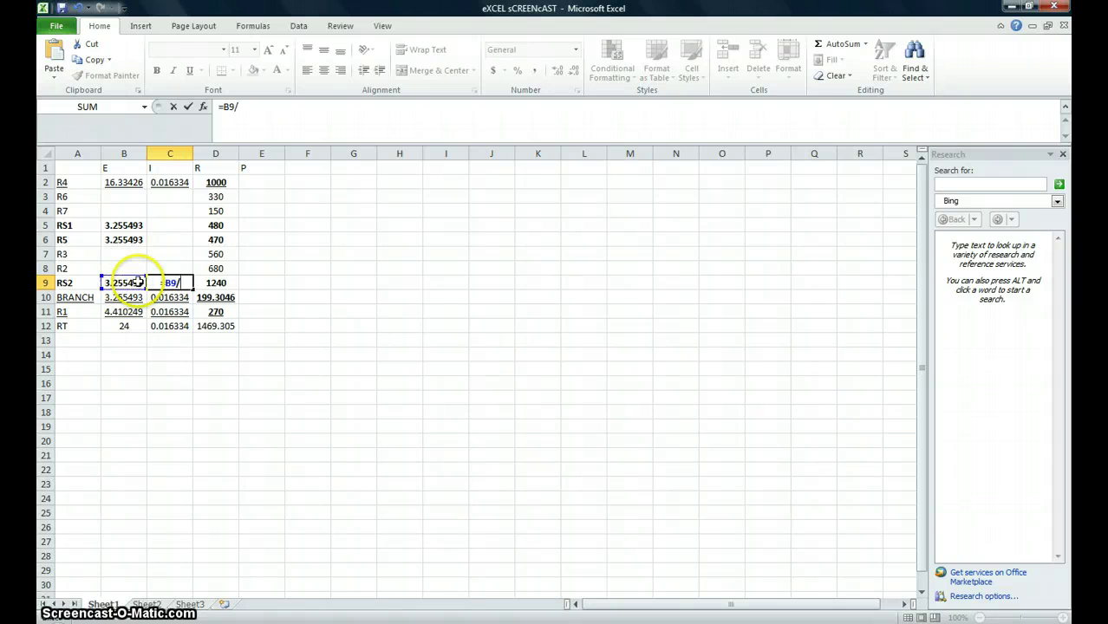
{"action": "left_click", "coordinate": [217, 283]}
{"action": "key", "text": "Return"}
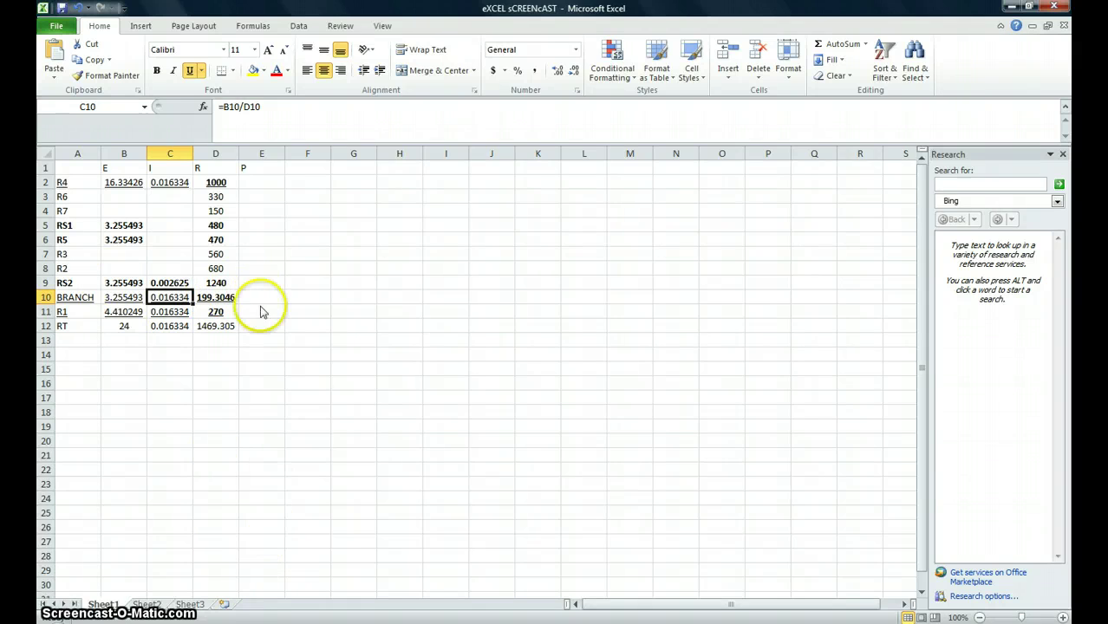
Examine the series branch of R3 and R2 in the original Multisim circuit and return to the Excel table
{"action": "key", "text": "alt+Tab"}
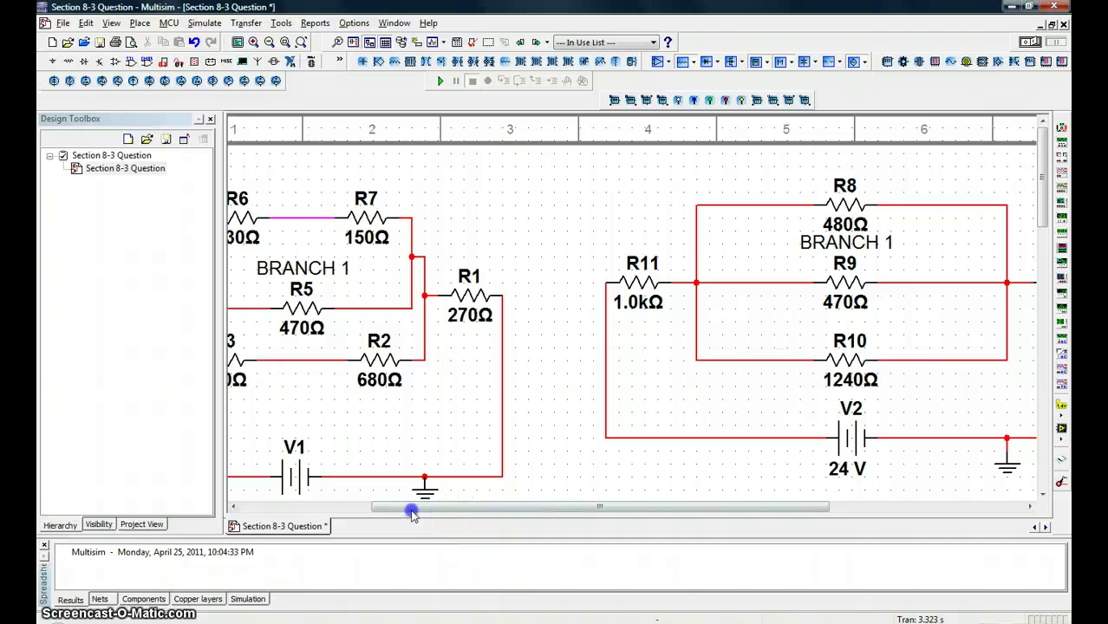
{"action": "left_click_drag", "start_coordinate": [396, 509], "coordinate": [350, 509]}
{"action": "key", "text": "alt+Tab"}
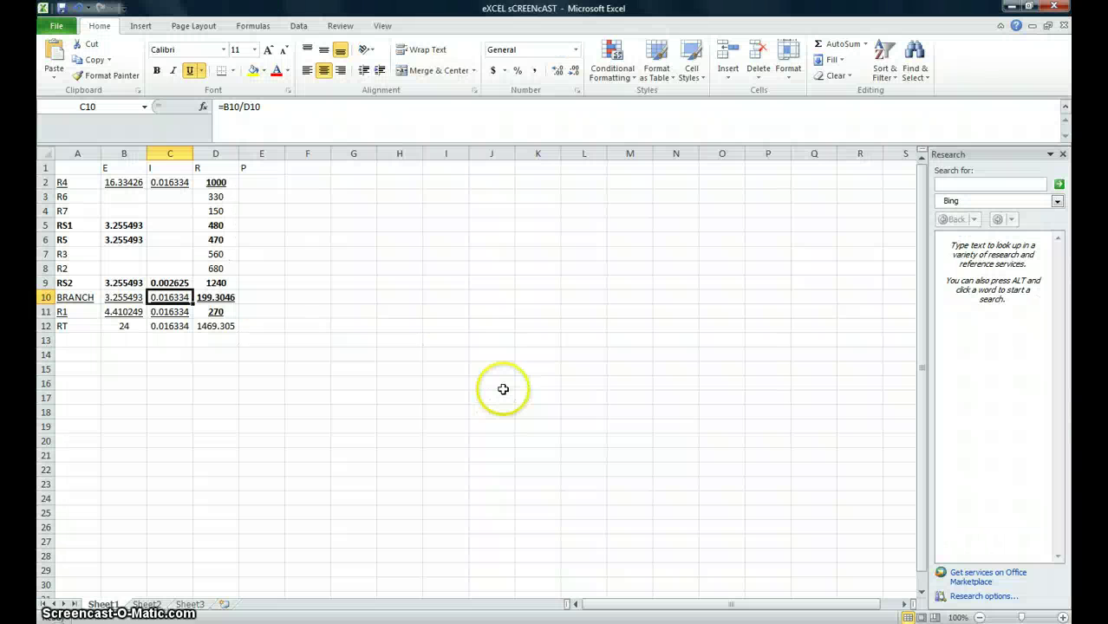
{"action": "key", "text": "alt+Tab"}
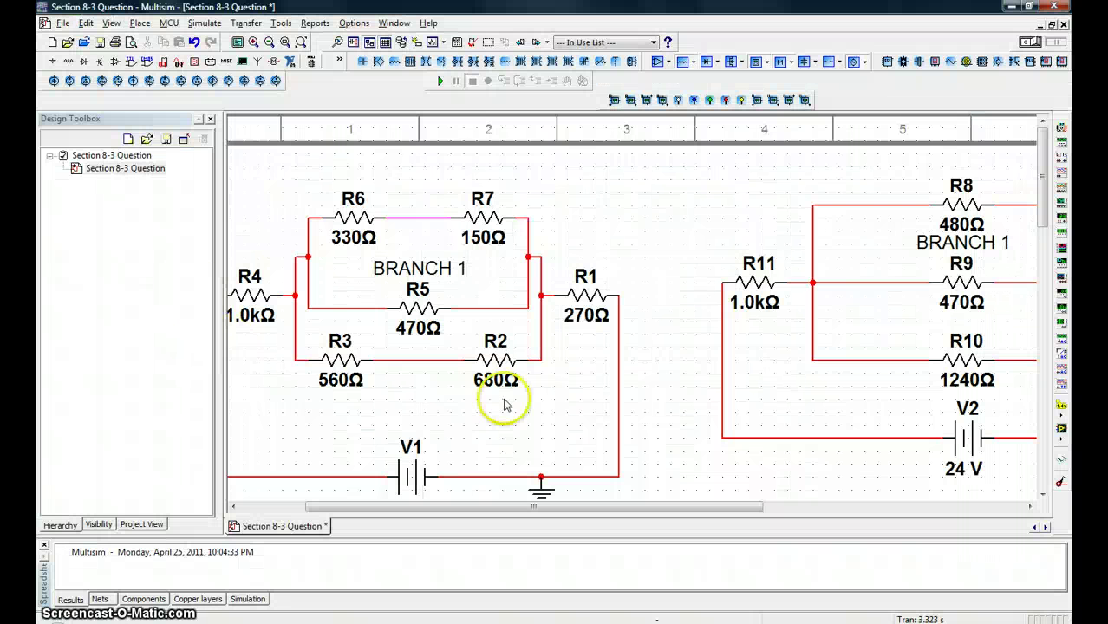
{"action": "key", "text": "alt+Tab"}
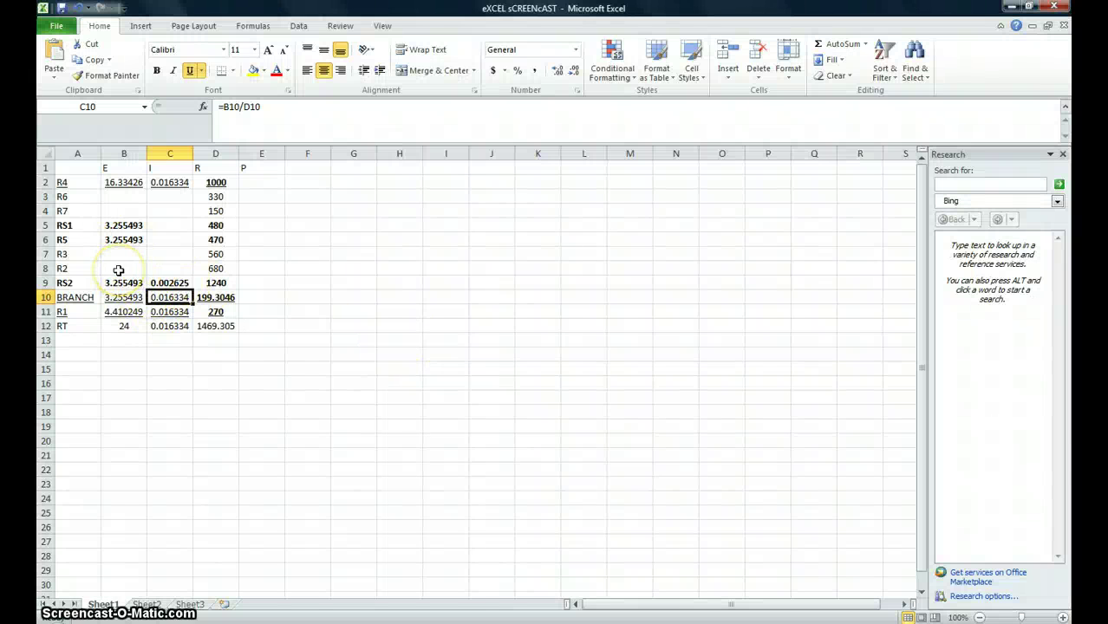
{"action": "key", "text": "alt+Tab"}
{"action": "key", "text": "alt+Tab"}
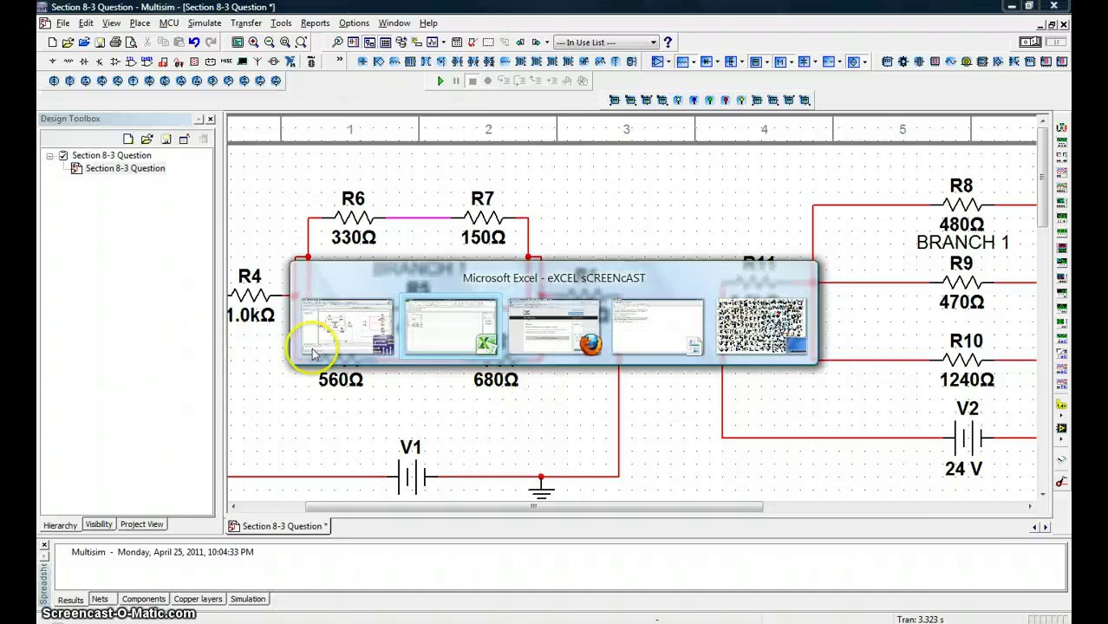
Enter =C9 as the current of R3 in C7 and of R2 in C8
{"action": "left_click", "coordinate": [159, 254]}
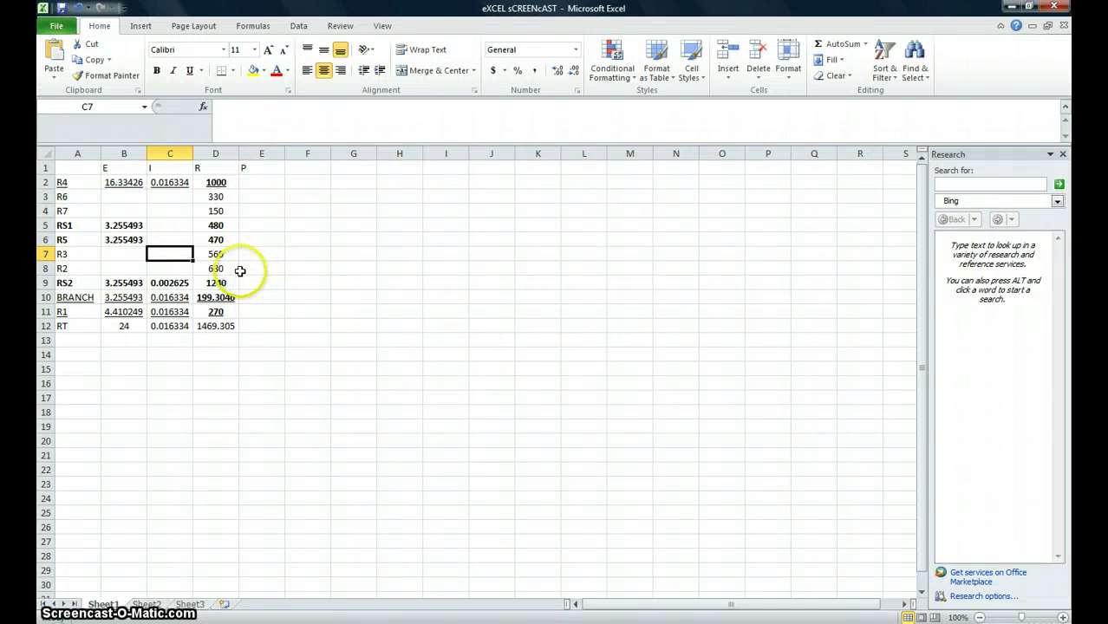
{"action": "type", "text": "="}
{"action": "left_click", "coordinate": [177, 286]}
{"action": "key", "text": "Return"}
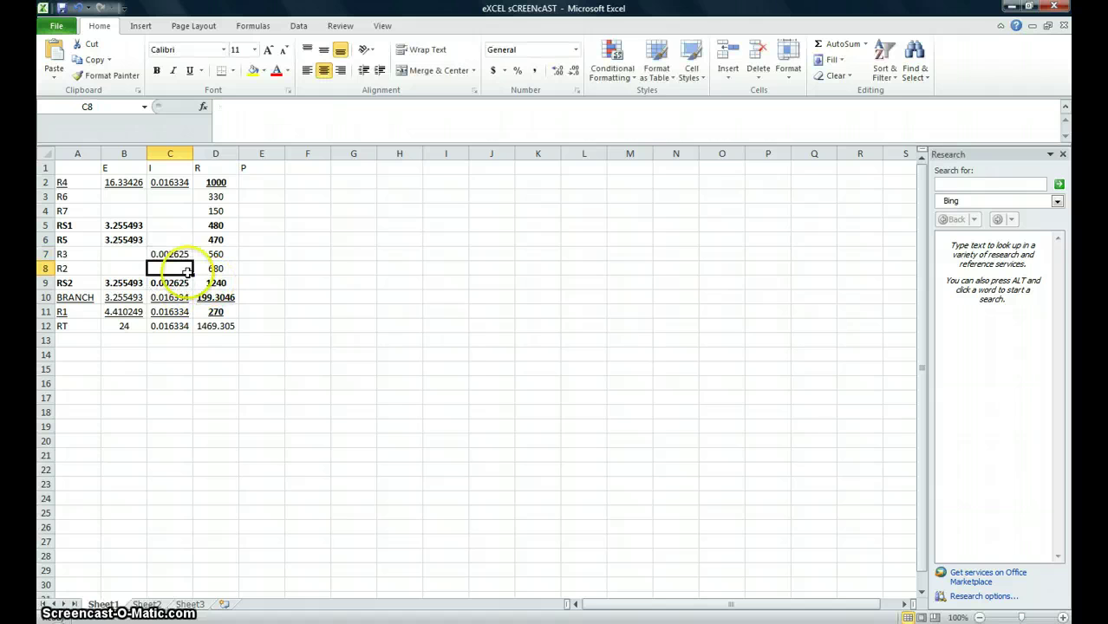
{"action": "type", "text": "="}
{"action": "left_click", "coordinate": [177, 284]}
{"action": "key", "text": "Return"}
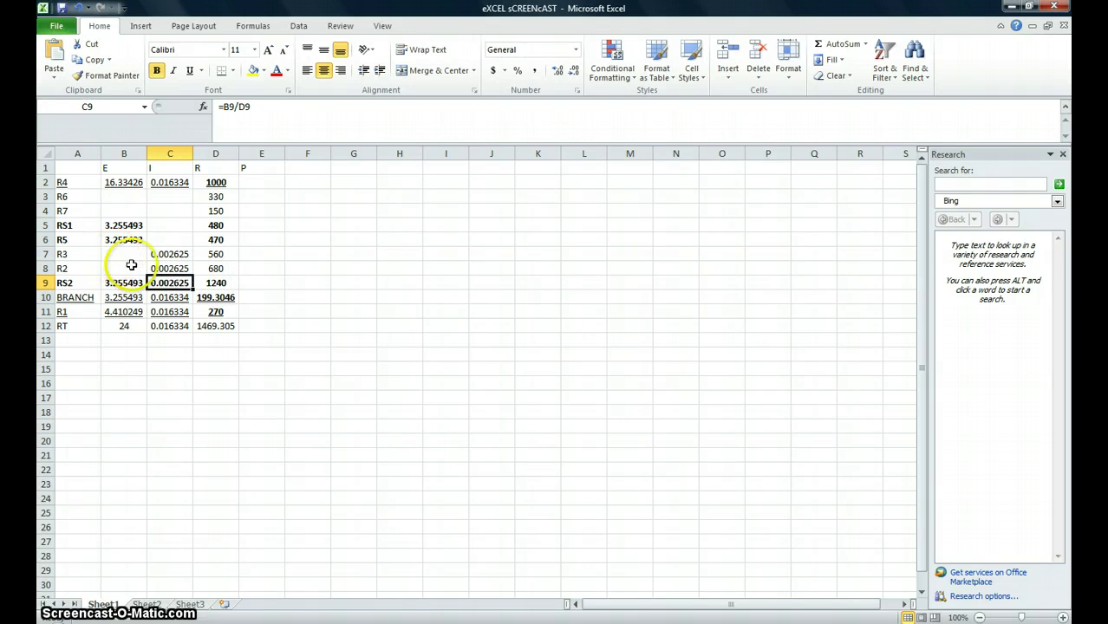
Enter the RS2 current reference =C9 again for R3 in C7 and R2 in C8
{"action": "left_click", "coordinate": [163, 254]}
{"action": "type", "text": "="}
{"action": "left_click", "coordinate": [170, 284]}
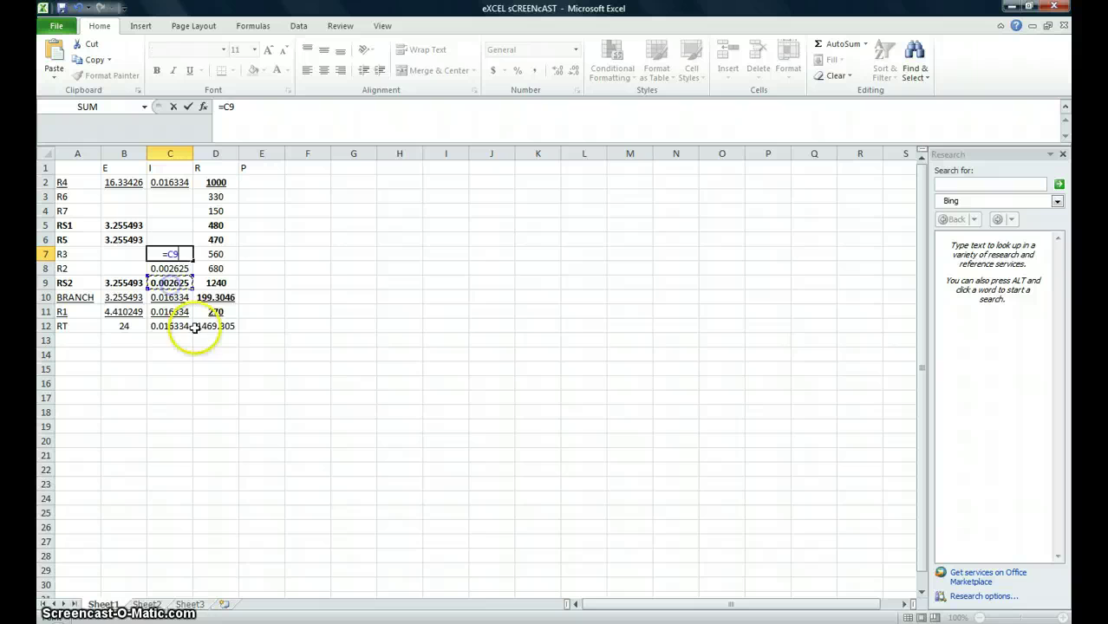
{"action": "key", "text": "Return"}
{"action": "type", "text": "="}
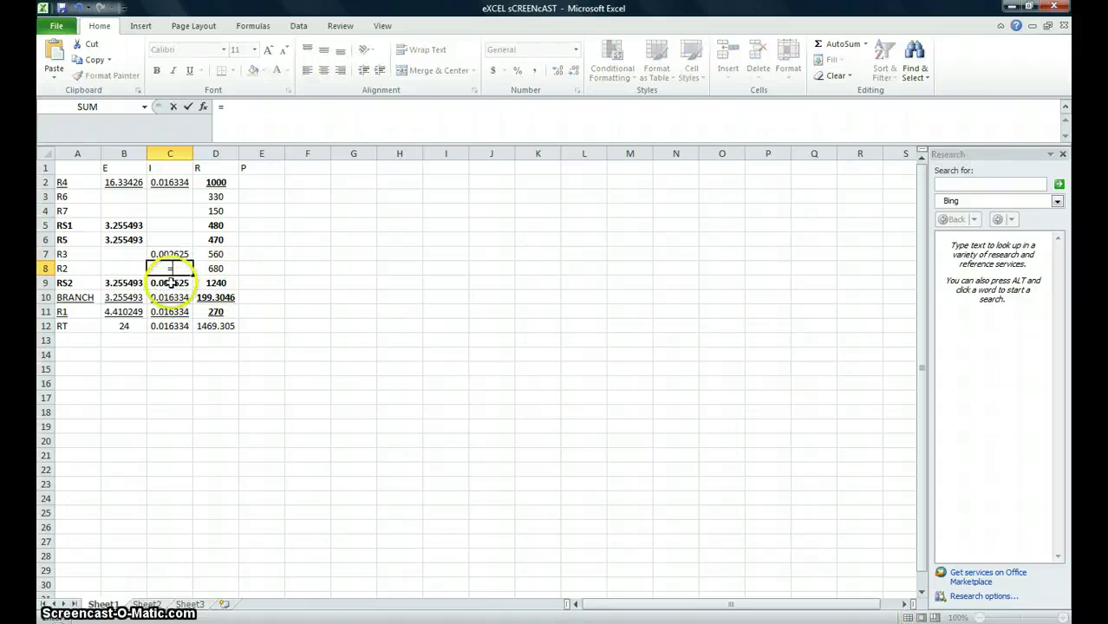
{"action": "left_click", "coordinate": [171, 282]}
{"action": "key", "text": "Return"}
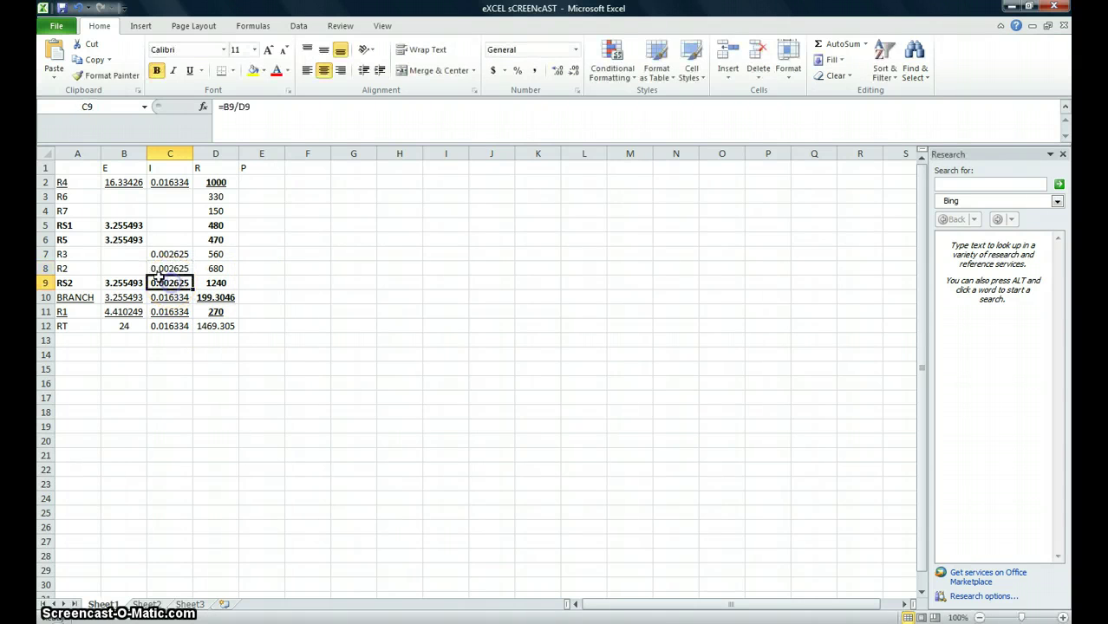
Calculate the voltages of R3 and R2 from current times resistance, with =C7*D7 in B7 and =C8*D8 in B8
{"action": "left_click", "coordinate": [122, 254]}
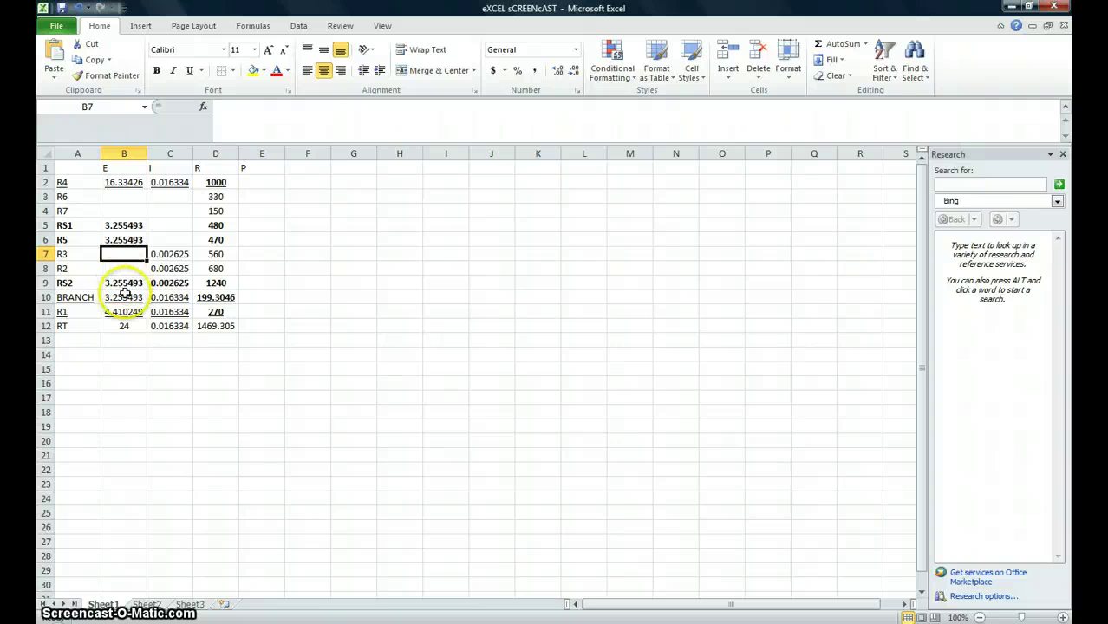
{"action": "type", "text": "="}
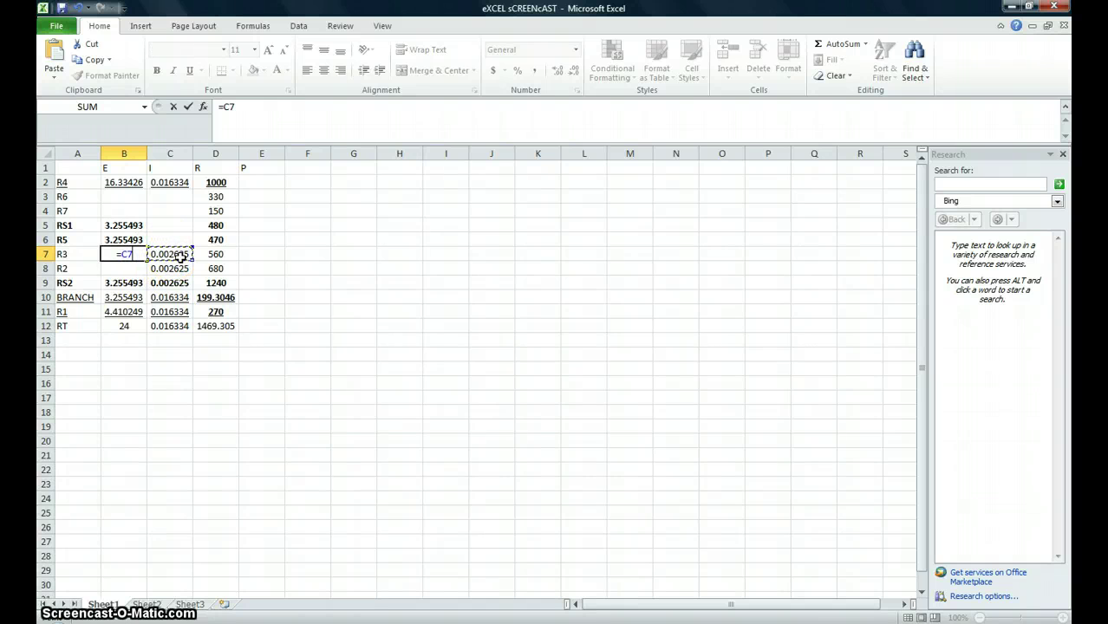
{"action": "type", "text": "*"}
{"action": "left_click", "coordinate": [218, 254]}
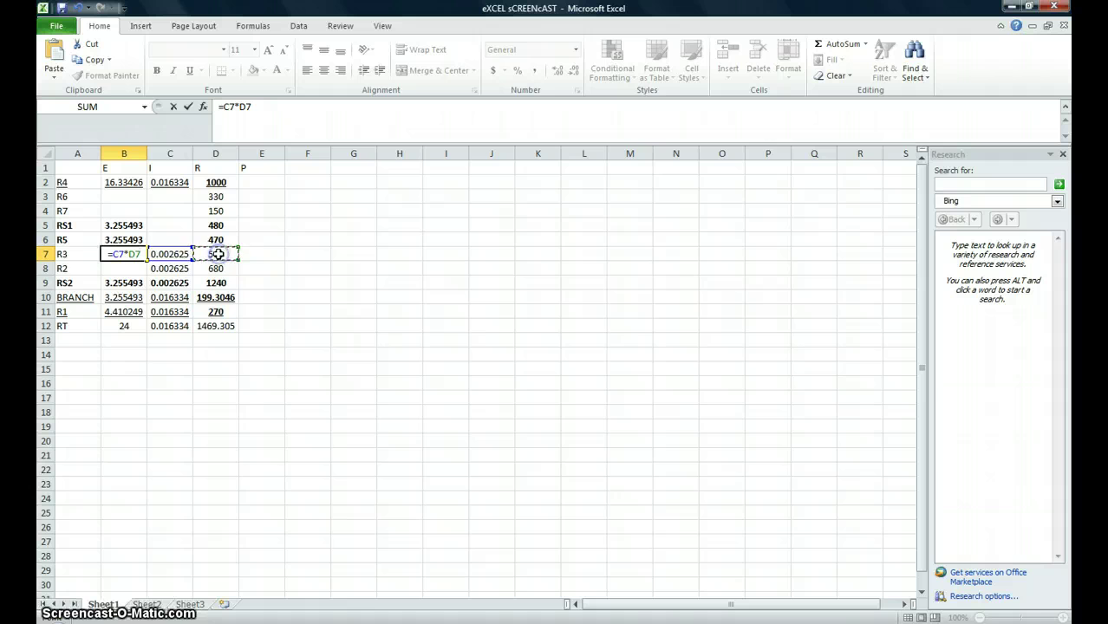
{"action": "key", "text": "Return"}
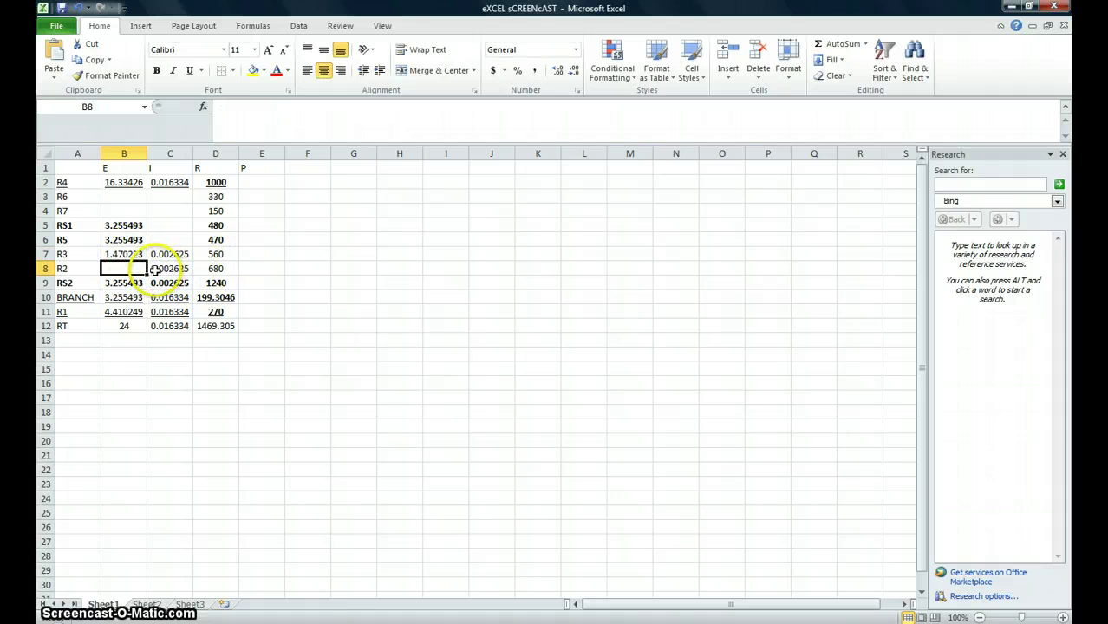
{"action": "type", "text": "=C8"}
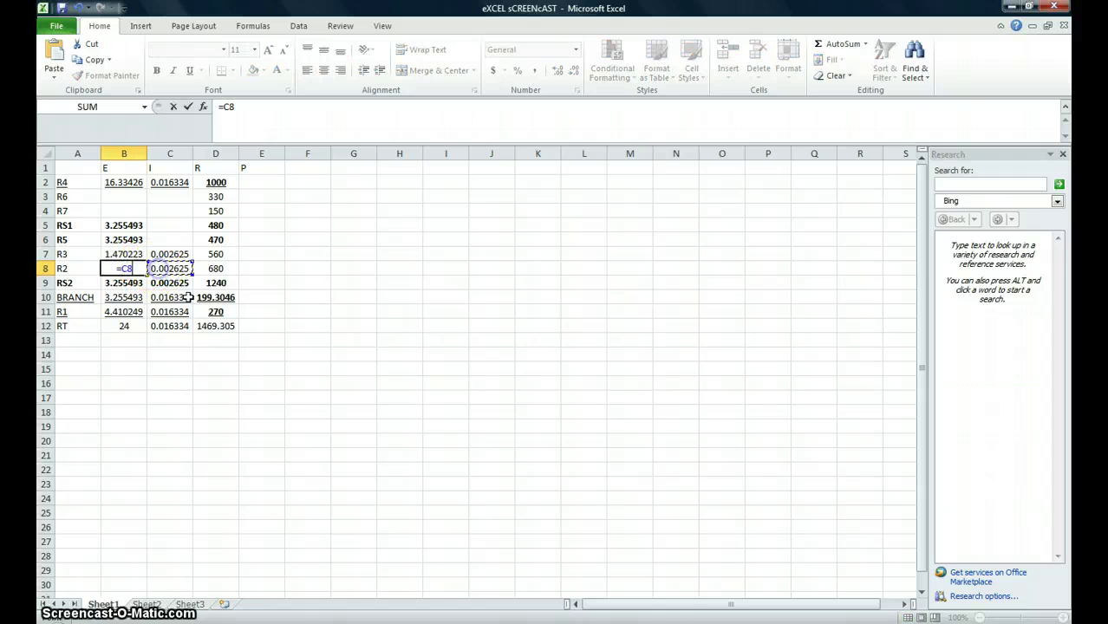
{"action": "type", "text": "*"}
{"action": "left_click", "coordinate": [219, 269]}
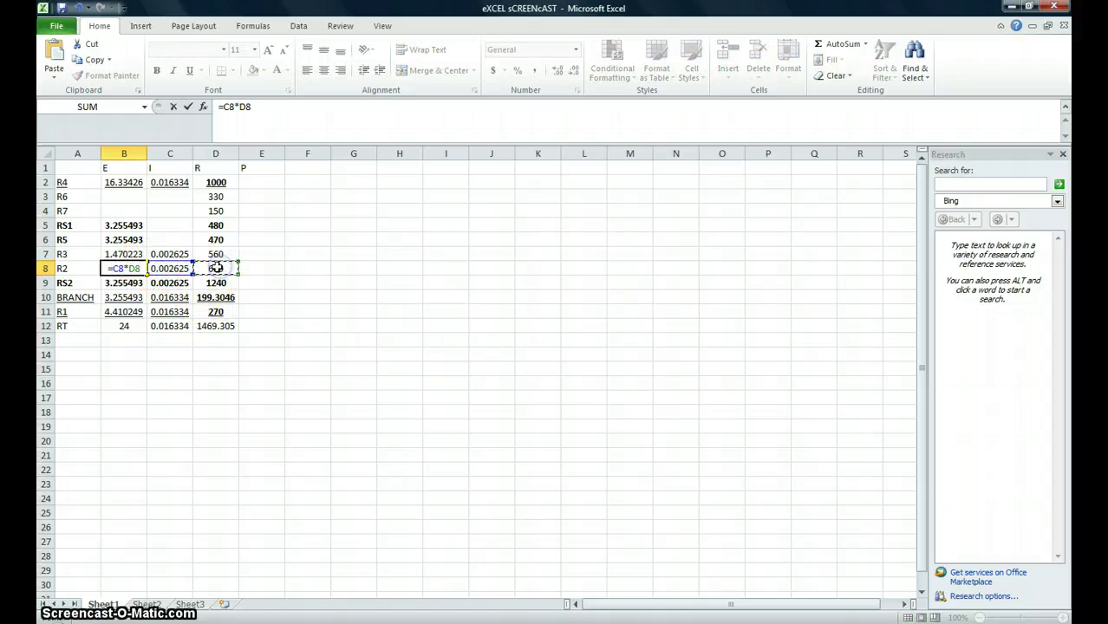
{"action": "key", "text": "Return"}
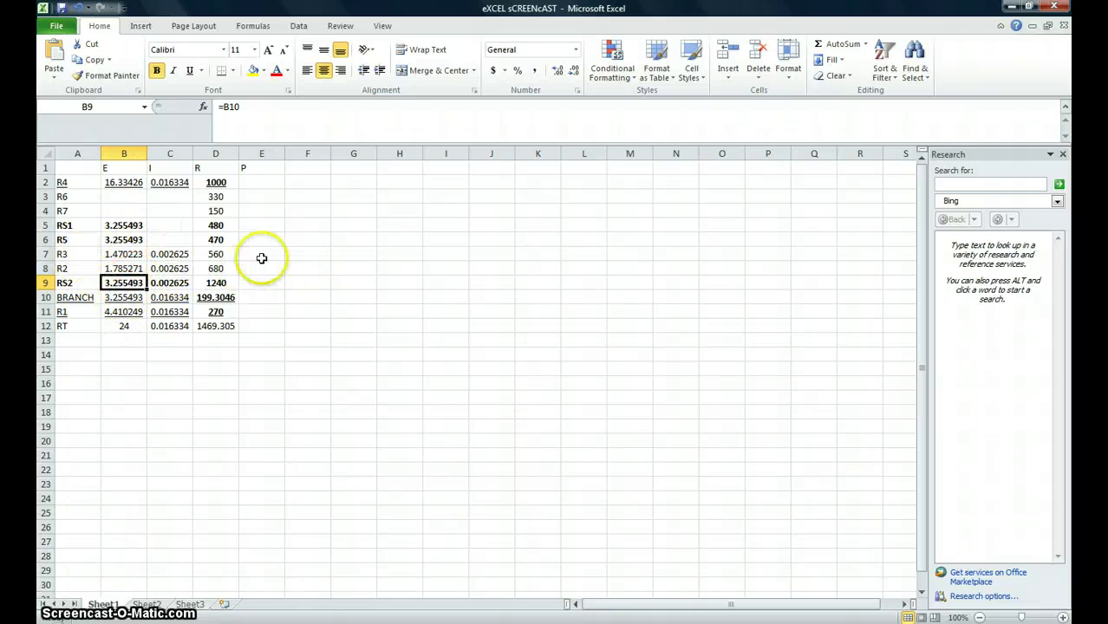
Check the sum of the R3 and R2 voltages with =B7+B8 in F7, and clear that cell
{"action": "left_click", "coordinate": [303, 261]}
{"action": "type", "text": "="}
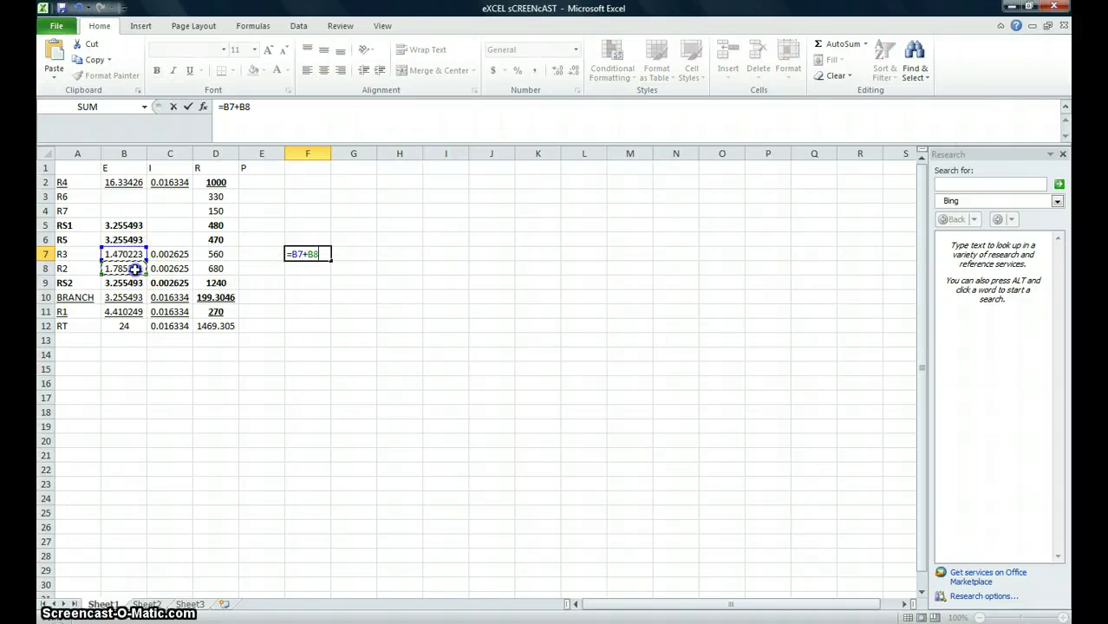
{"action": "key", "text": "Return"}
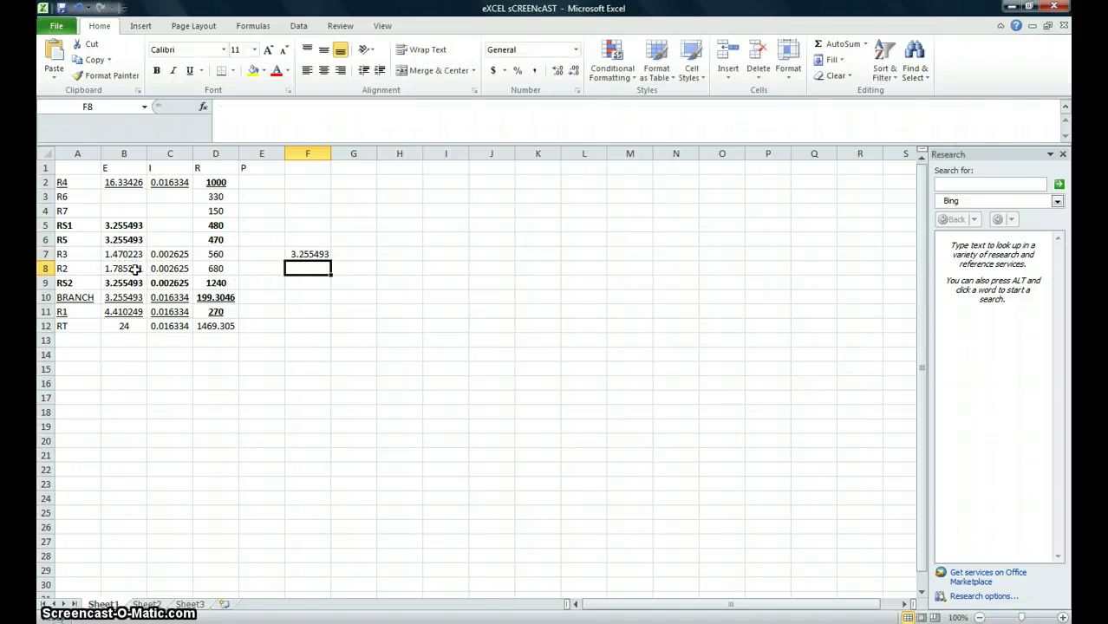
{"action": "left_click", "coordinate": [314, 254]}
{"action": "key", "text": "Delete"}
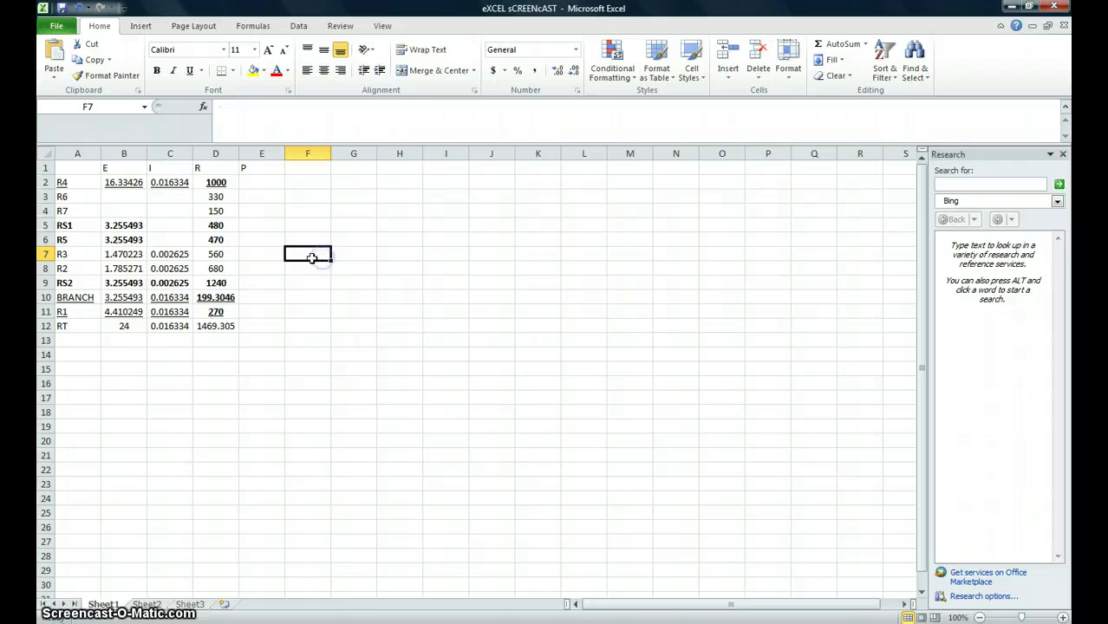
Calculate the R5 current in C6 by dividing its voltage by its resistance with =B6/D6
{"action": "left_click", "coordinate": [159, 242]}
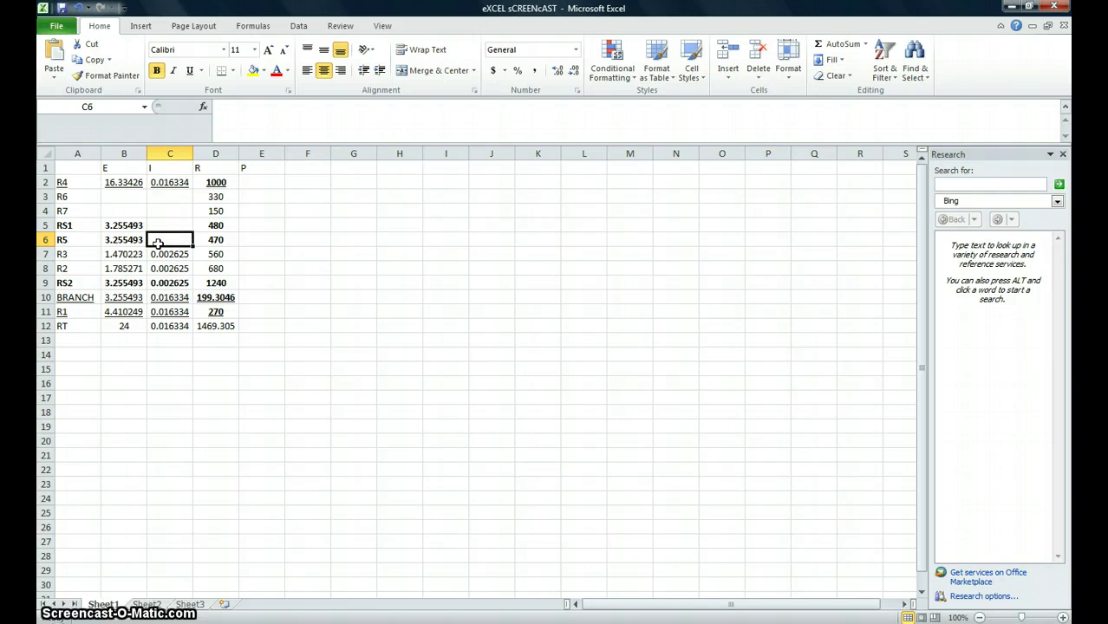
{"action": "type", "text": "=B6"}
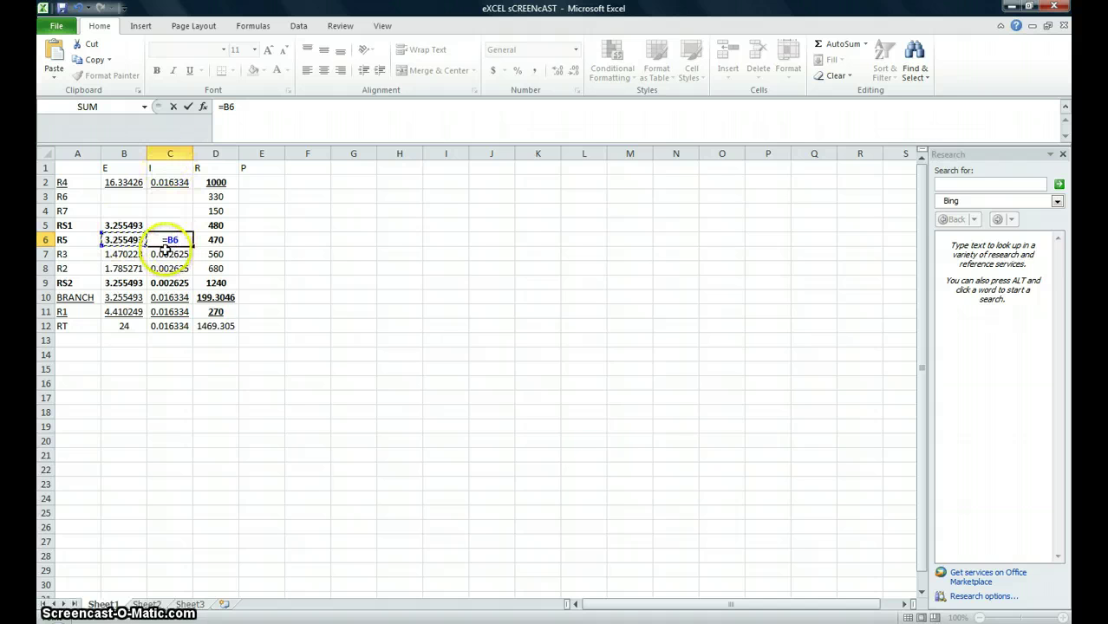
{"action": "type", "text": "/"}
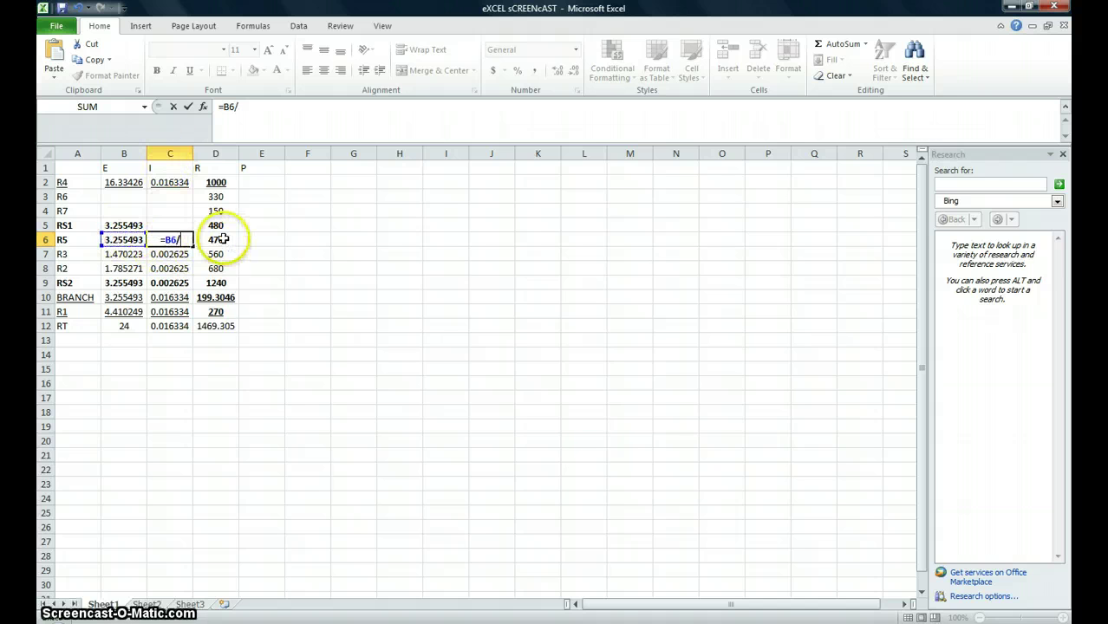
{"action": "left_click", "coordinate": [220, 240]}
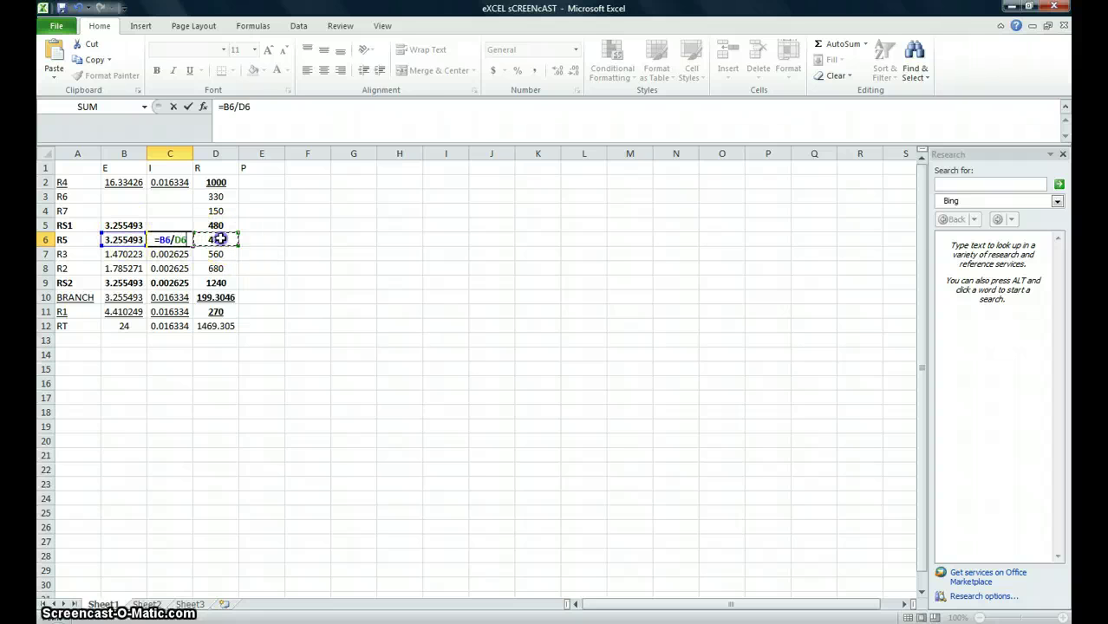
{"action": "key", "text": "Return"}
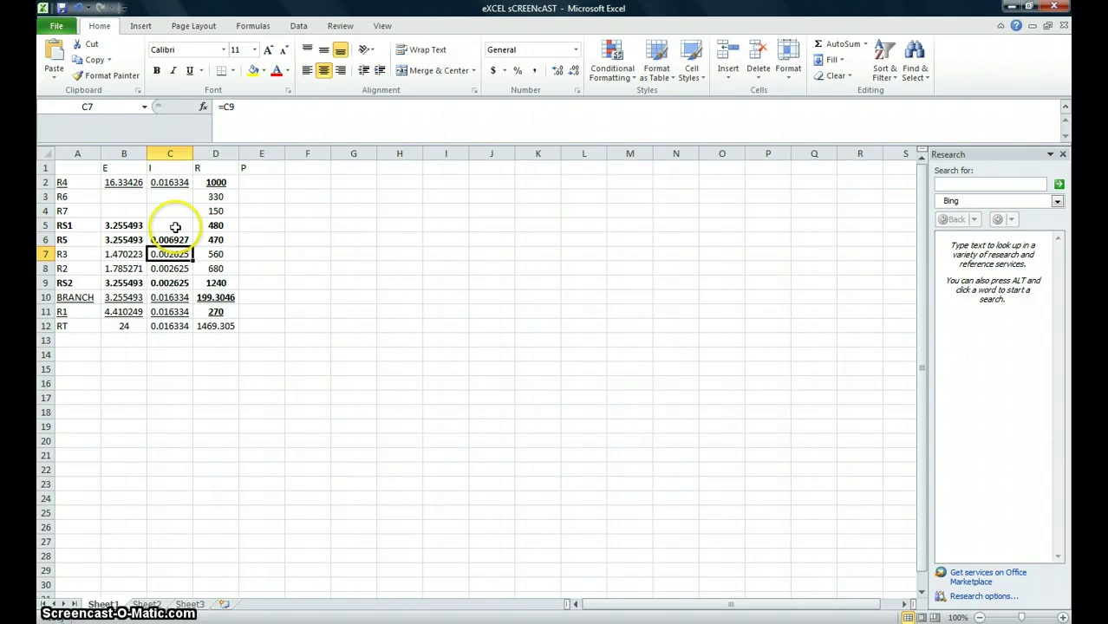
Calculate the RS1 current in C5 by dividing its voltage by its resistance with =B5/D5
{"action": "left_click", "coordinate": [175, 227]}
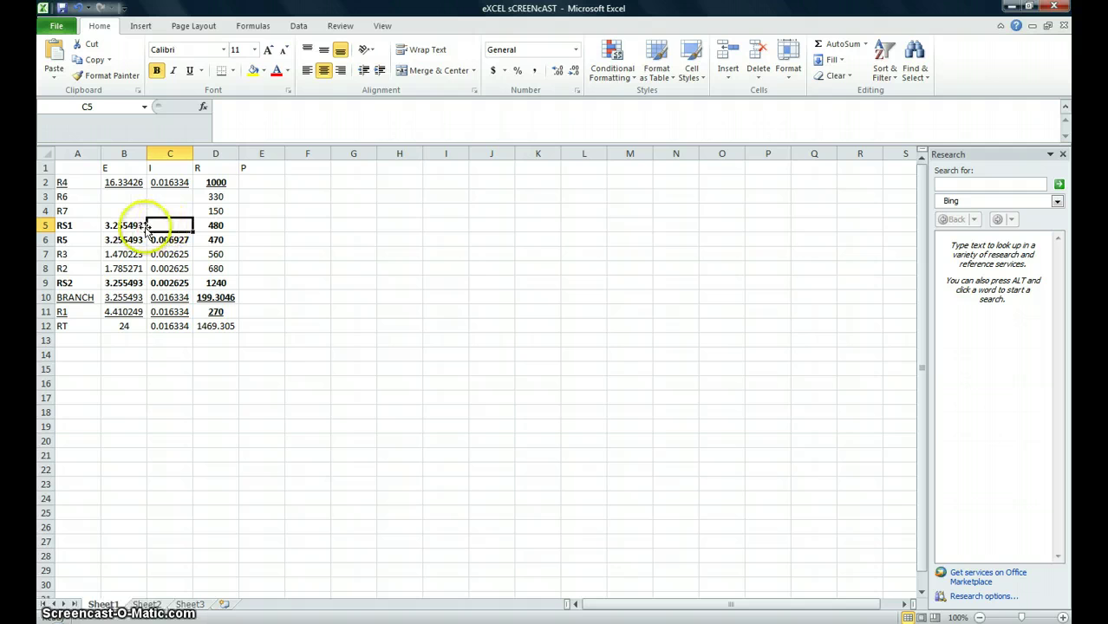
{"action": "type", "text": "="}
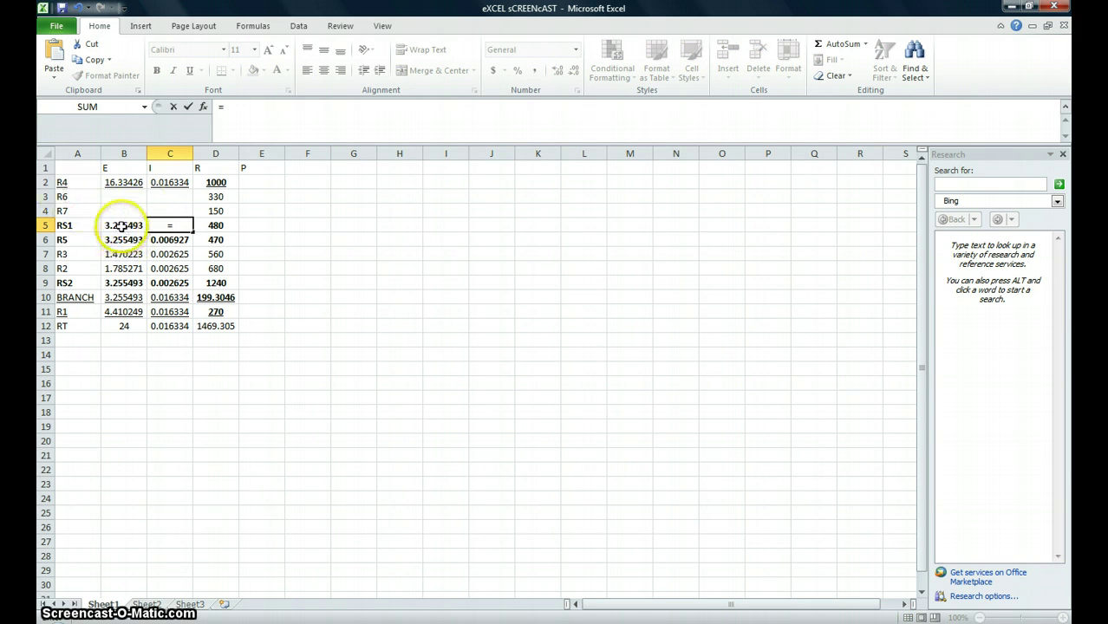
{"action": "left_click", "coordinate": [124, 226]}
{"action": "type", "text": "/"}
{"action": "left_click", "coordinate": [216, 226]}
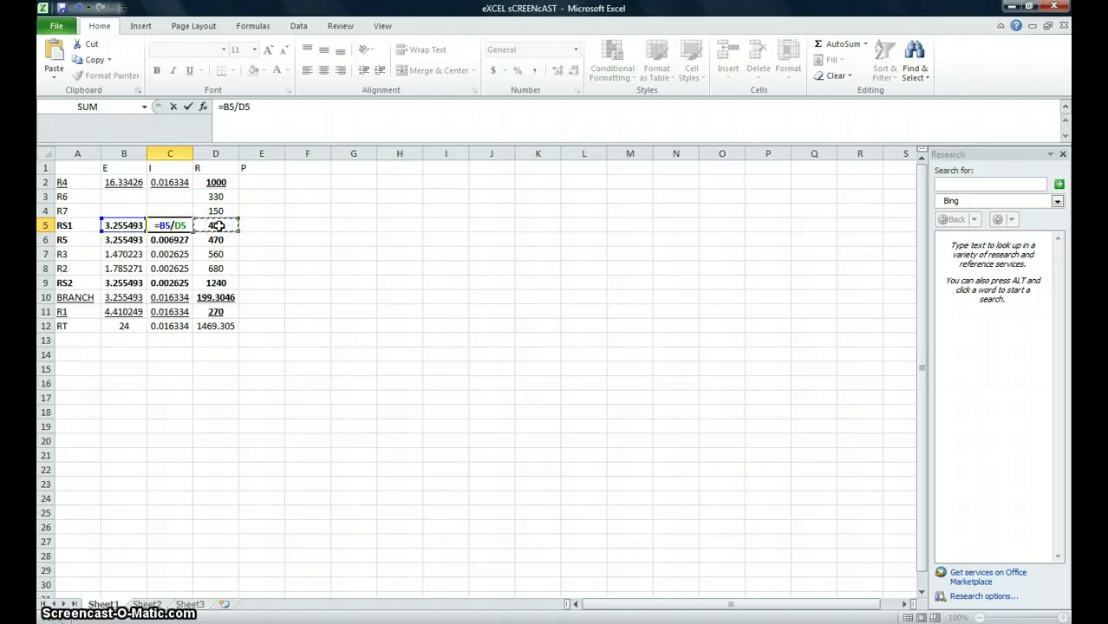
{"action": "key", "text": "Return"}
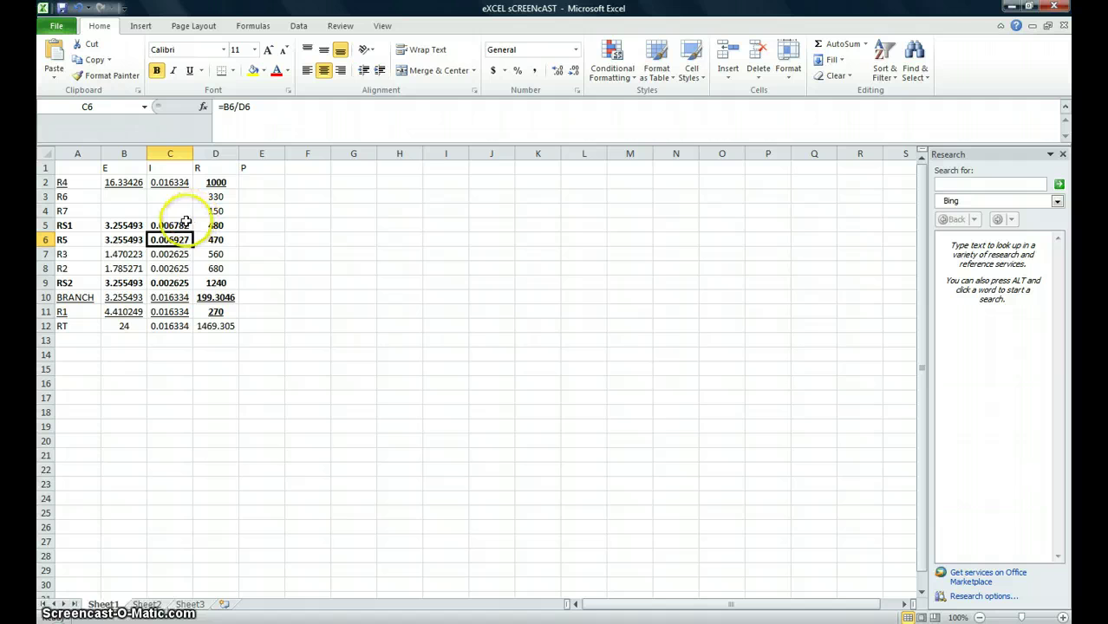
Enter the RS1 current reference =C5 for R6 in C3 and R7 in C4
{"action": "left_click", "coordinate": [171, 198]}
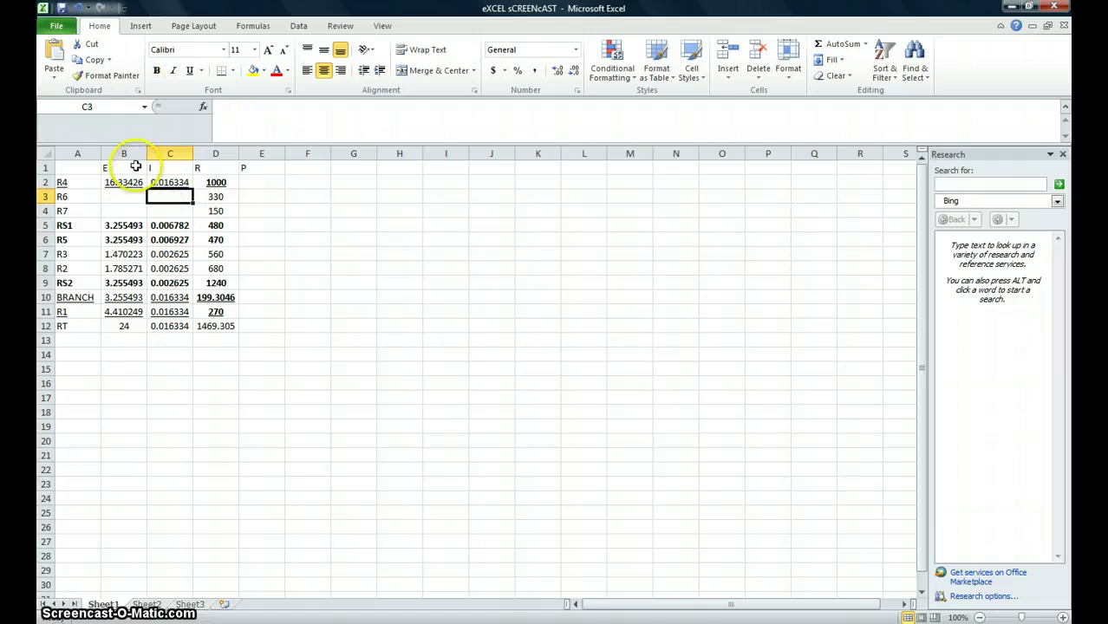
{"action": "type", "text": "="}
{"action": "key", "text": "Return"}
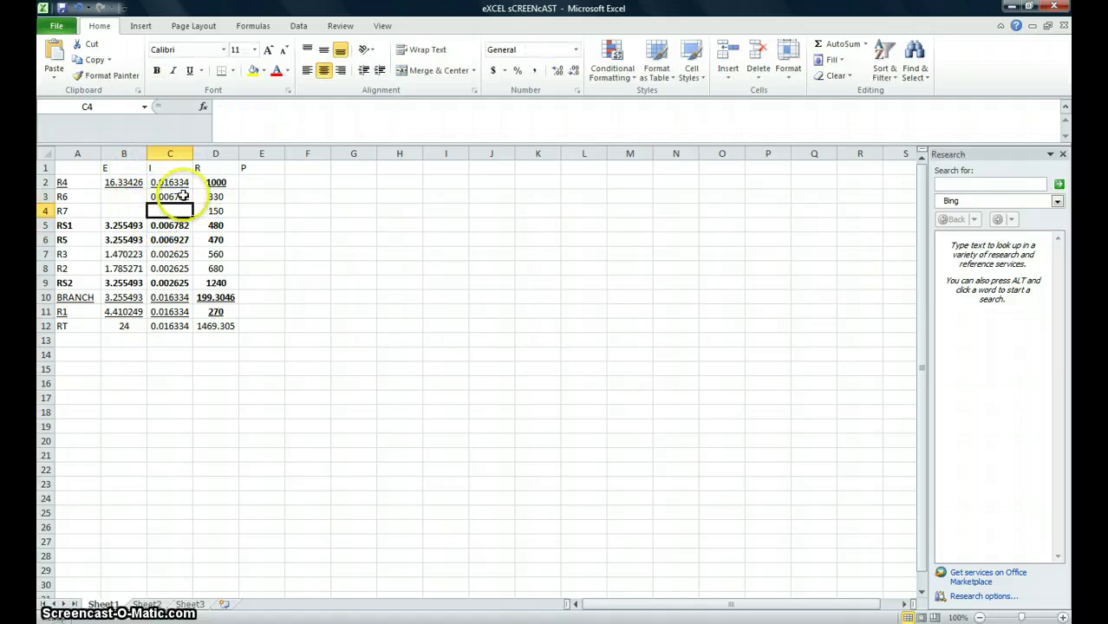
{"action": "left_click", "coordinate": [169, 209]}
{"action": "type", "text": "="}
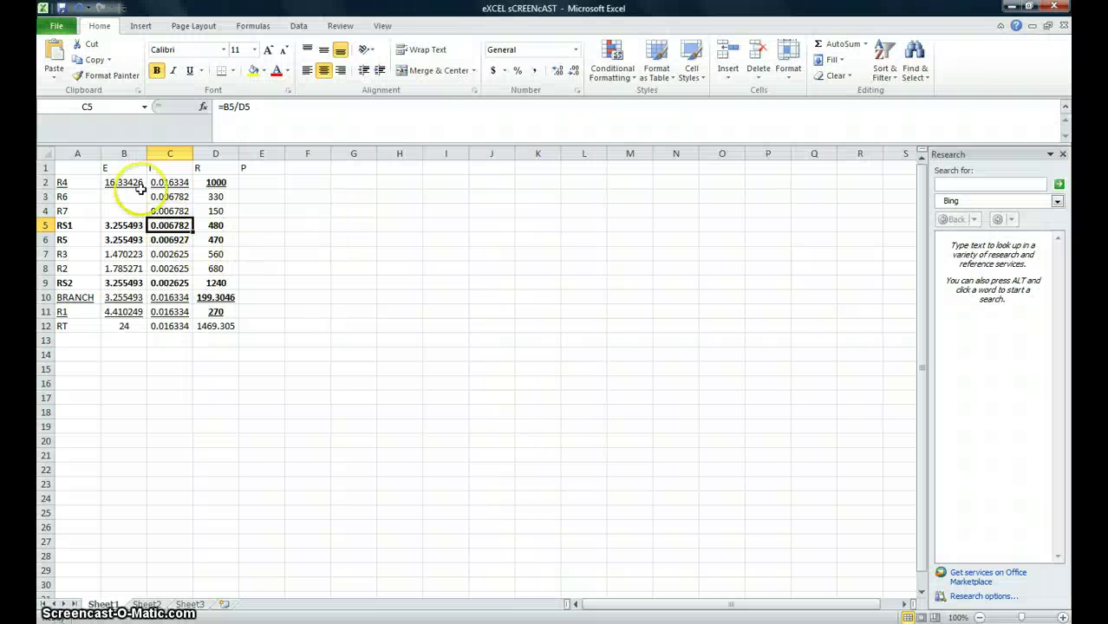
Calculate the R6 voltage in B3 from current times resistance with =C3*D3
{"action": "left_click", "coordinate": [124, 196]}
{"action": "type", "text": "="}
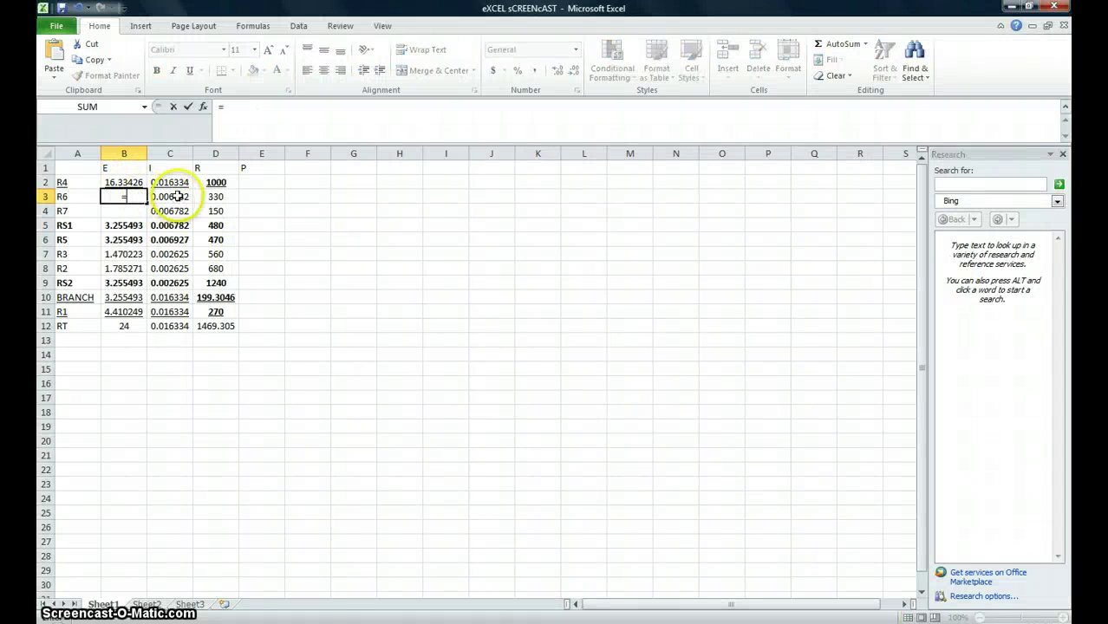
{"action": "type", "text": "*"}
{"action": "left_click", "coordinate": [215, 197]}
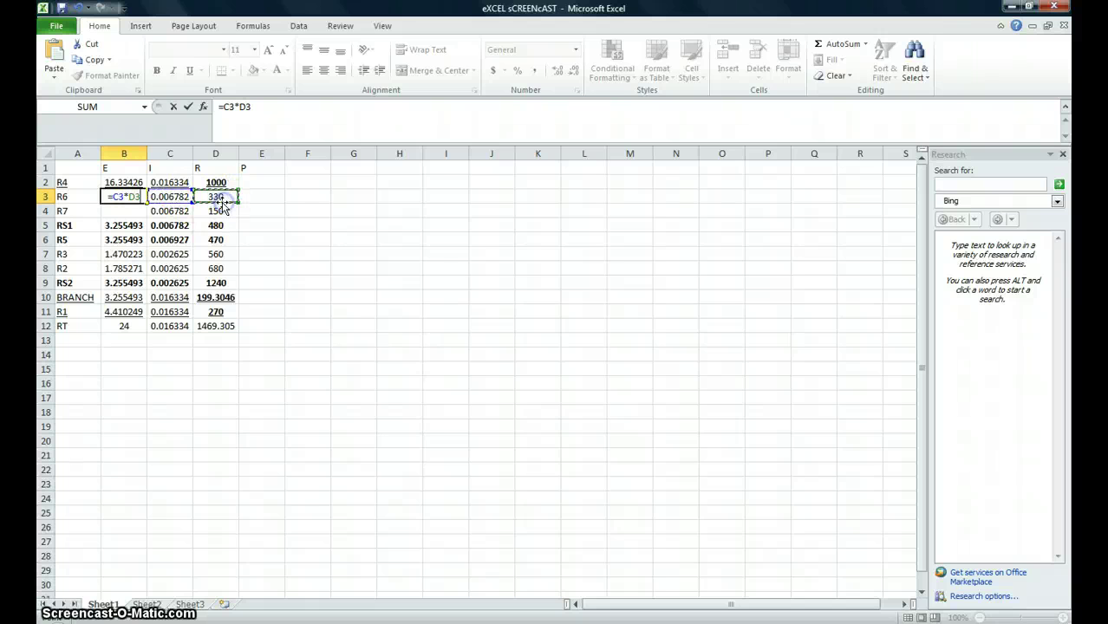
{"action": "key", "text": "Return"}
{"action": "type", "text": "8"}
{"action": "left_click", "coordinate": [170, 211]}
{"action": "type", "text": "*"}
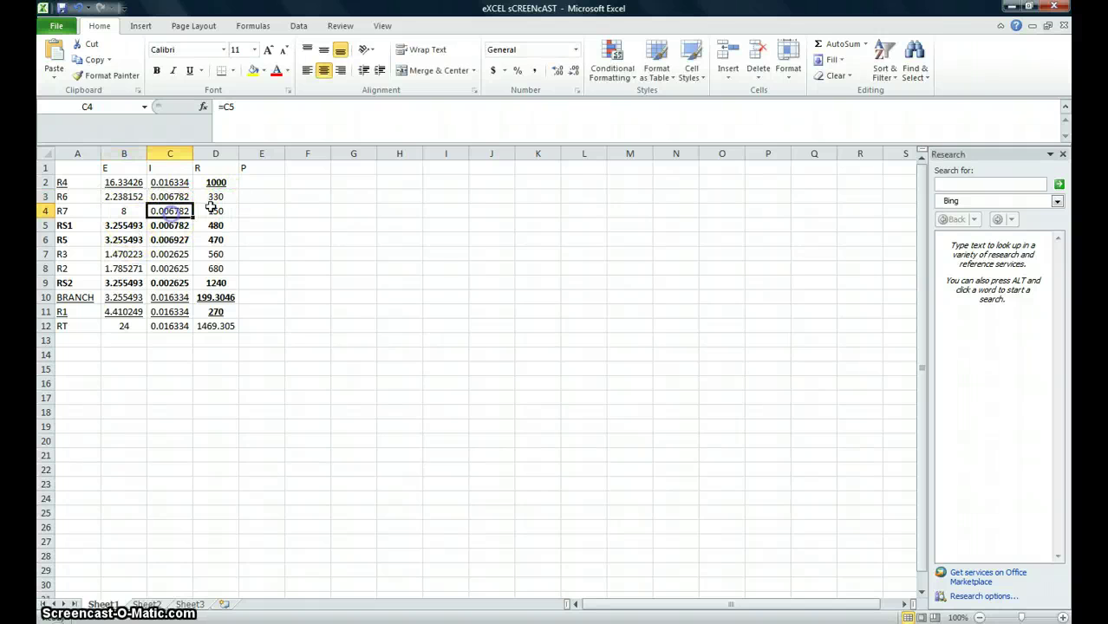
{"action": "key", "text": "BackSpace"}
{"action": "type", "text": "="}
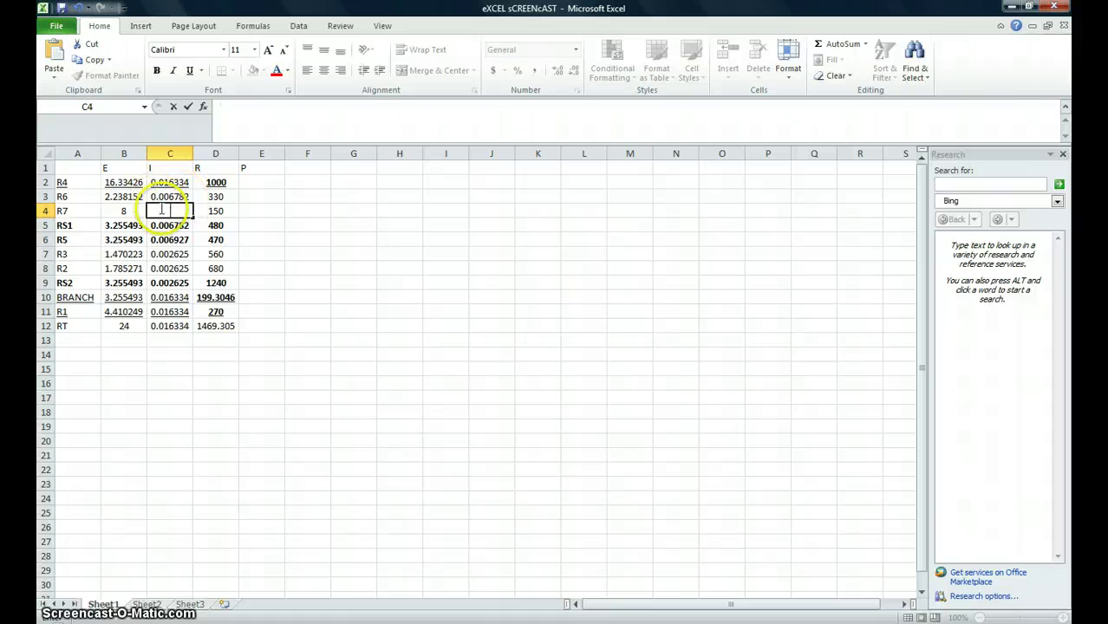
{"action": "left_click", "coordinate": [152, 225]}
{"action": "key", "text": "ctrl+Return"}
{"action": "key", "text": "F2"}
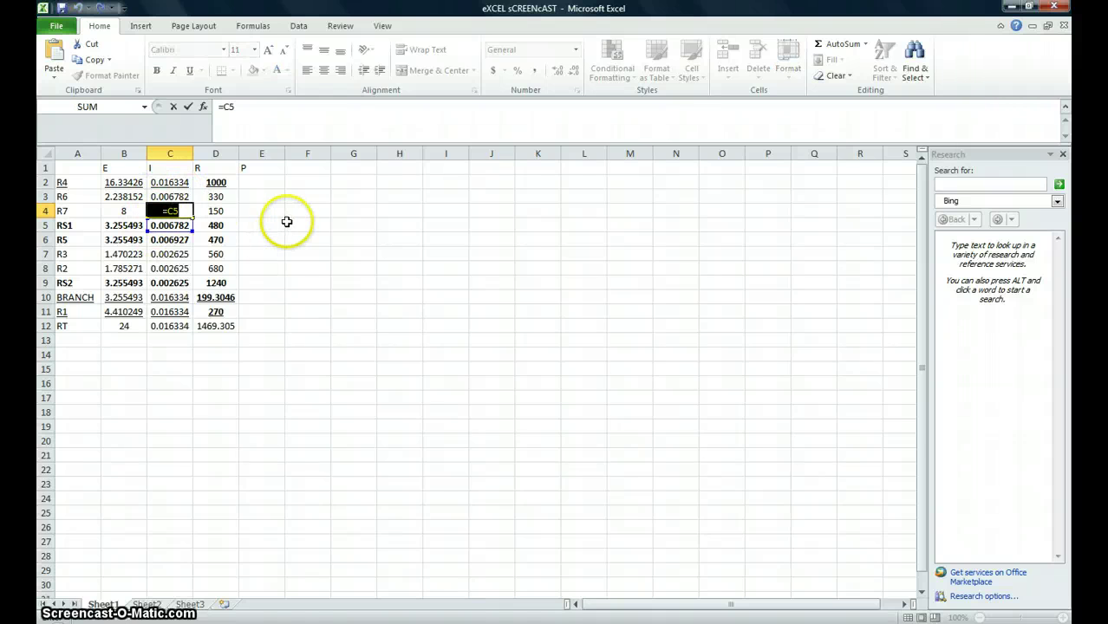
{"action": "key", "text": "ctrl+Return"}
{"action": "key", "text": "Left"}
{"action": "key", "text": "Delete"}
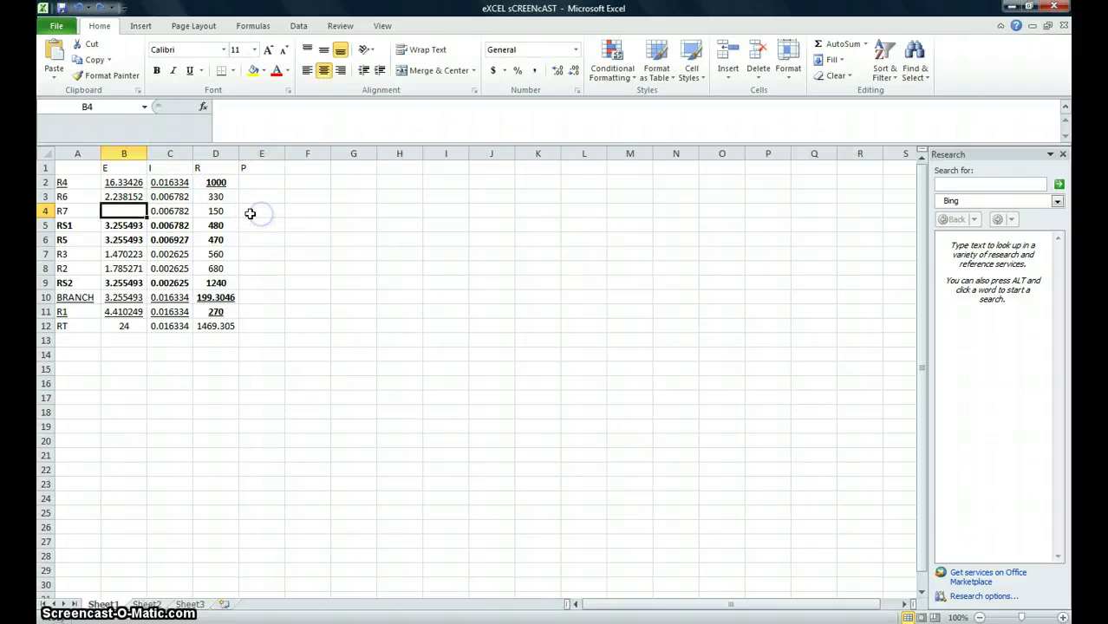
Calculate the R7 voltage in B4 from current times resistance with =C4*D4
{"action": "type", "text": "=-"}
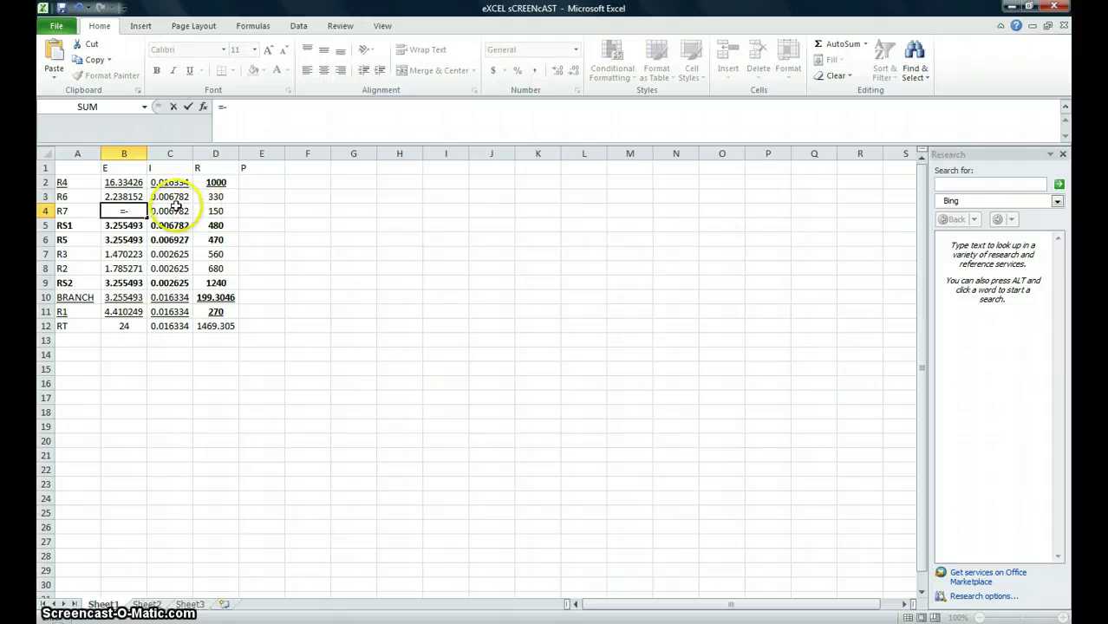
{"action": "key", "text": "BackSpace"}
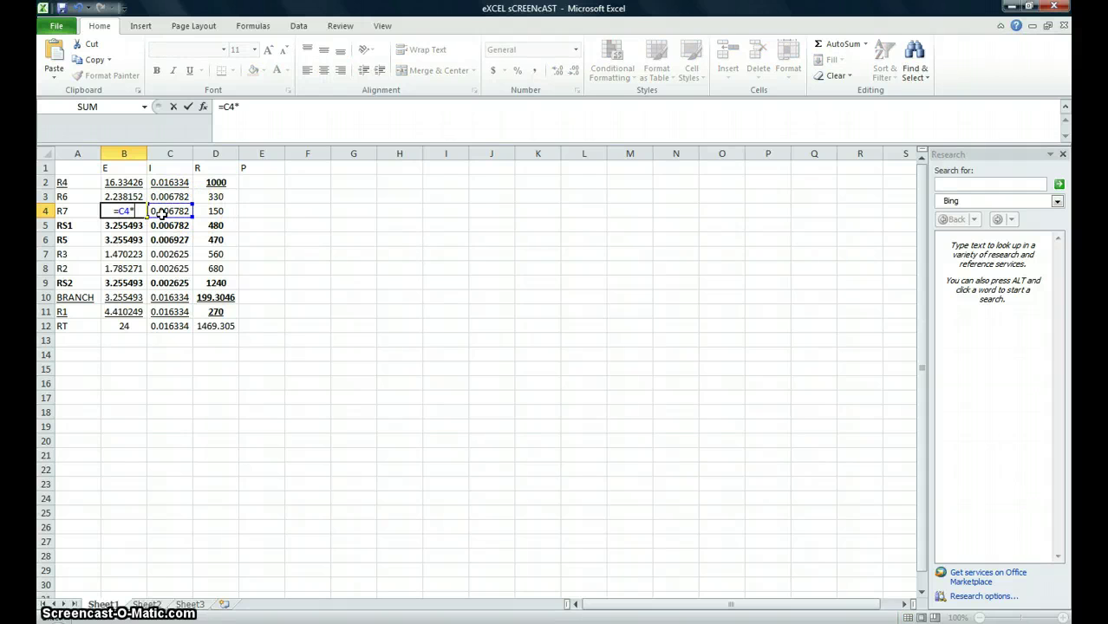
{"action": "left_click", "coordinate": [217, 212]}
{"action": "key", "text": "Return"}
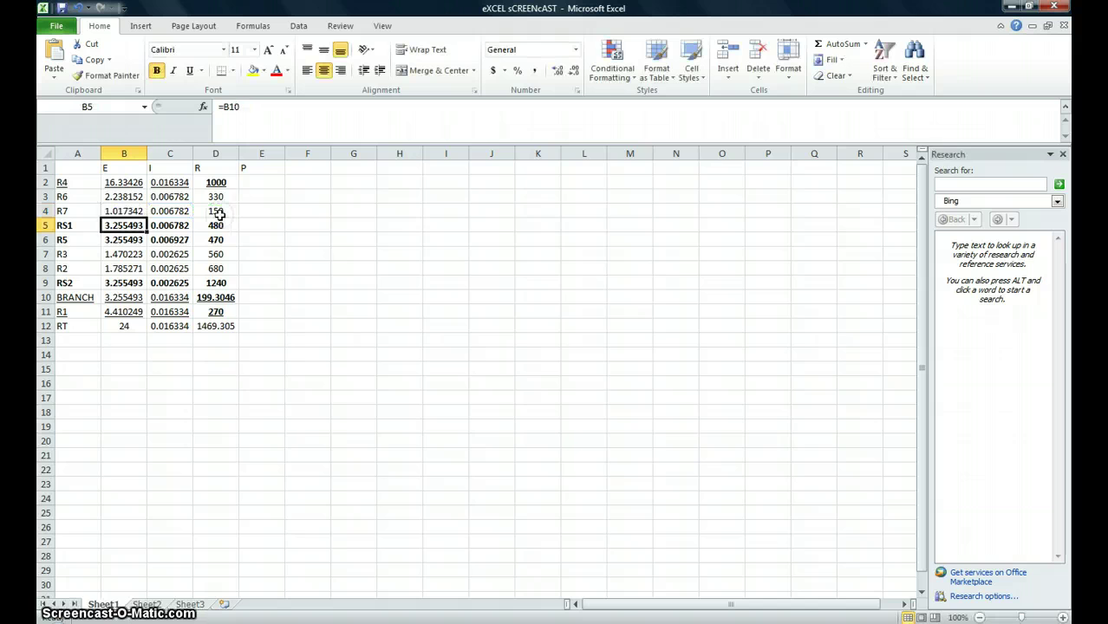
{"action": "left_click", "coordinate": [320, 199]}
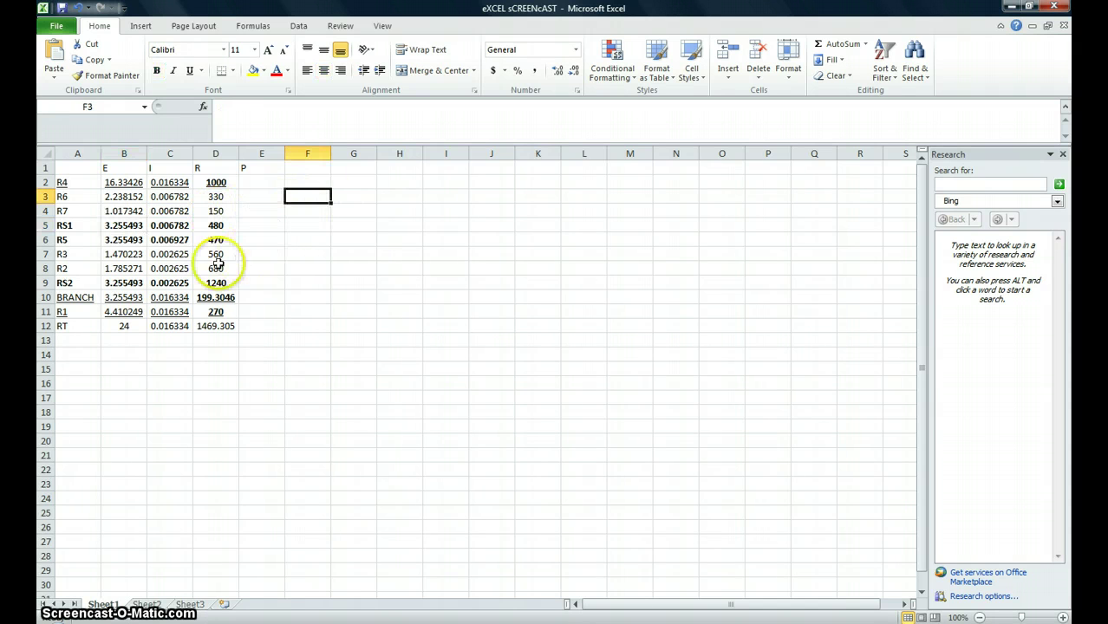
{"action": "type", "text": "="}
{"action": "left_click", "coordinate": [124, 197]}
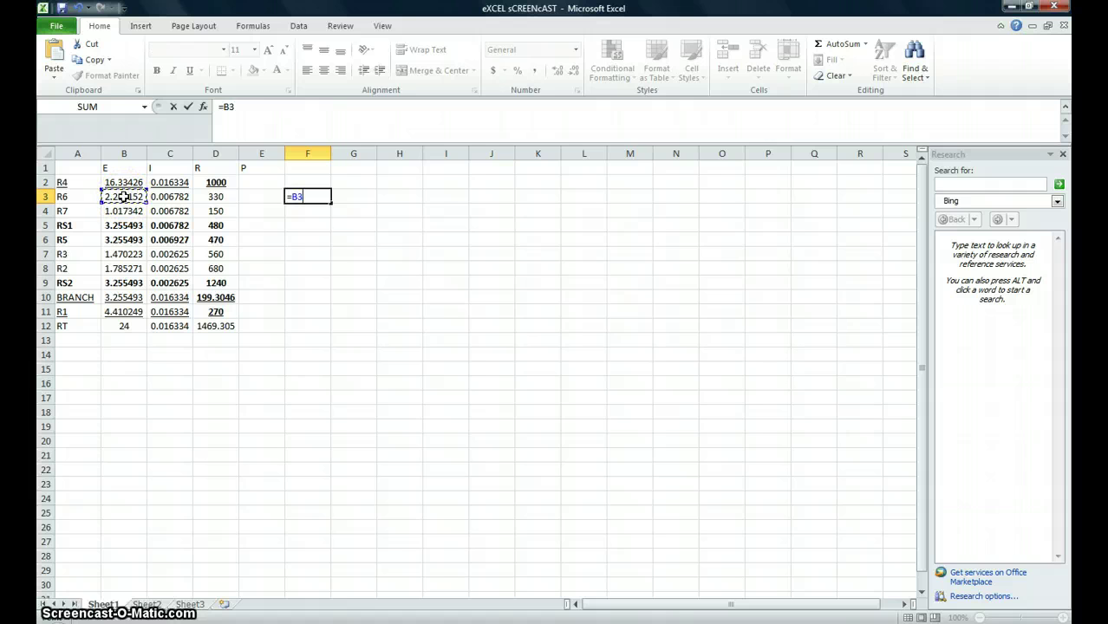
{"action": "type", "text": "*"}
{"action": "left_click", "coordinate": [122, 211]}
{"action": "key", "text": "Return"}
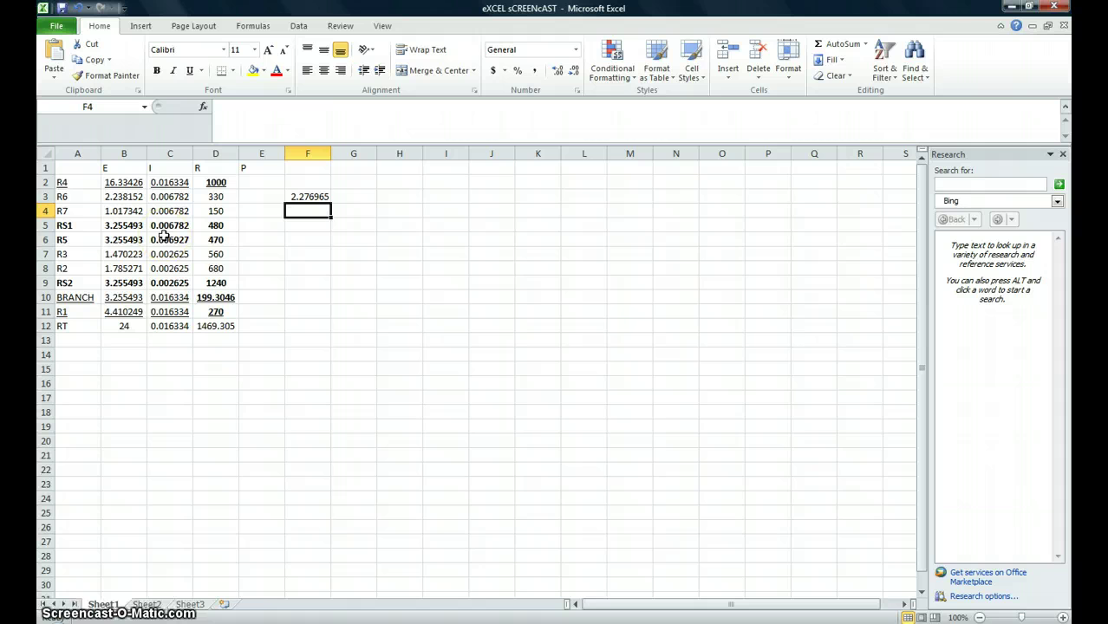
{"action": "left_click", "coordinate": [310, 197]}
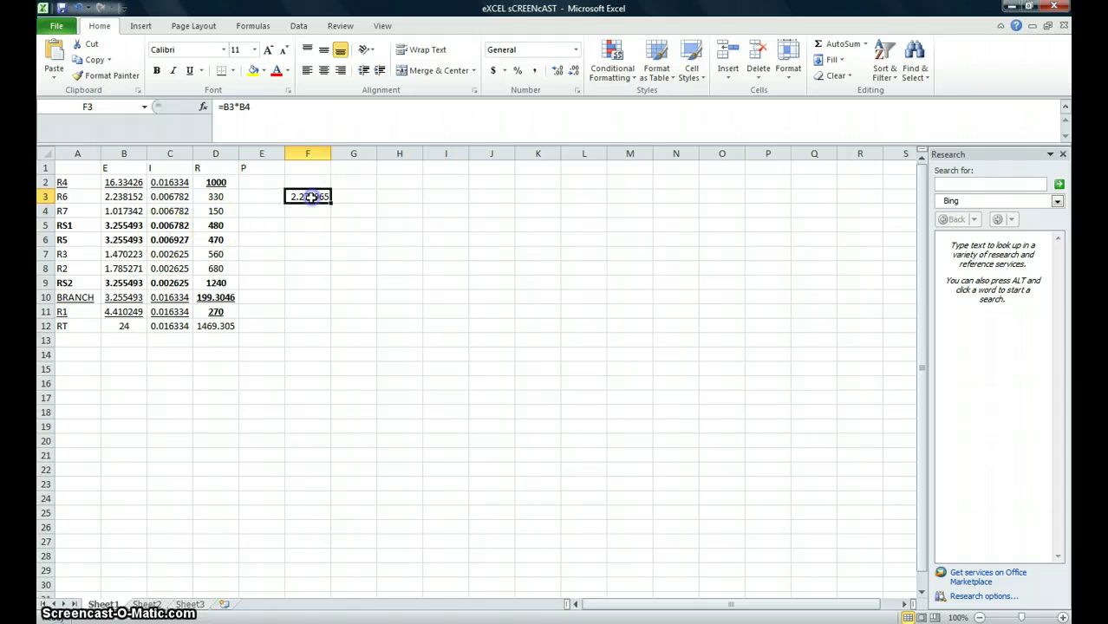
{"action": "type", "text": "="}
{"action": "left_click", "coordinate": [125, 197]}
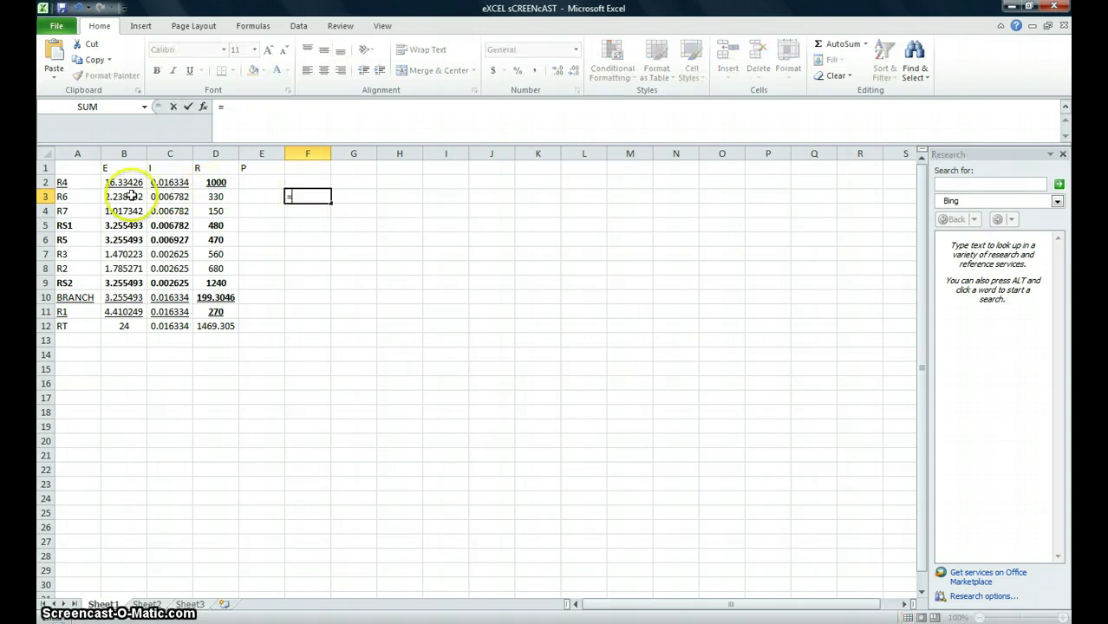
{"action": "type", "text": "+"}
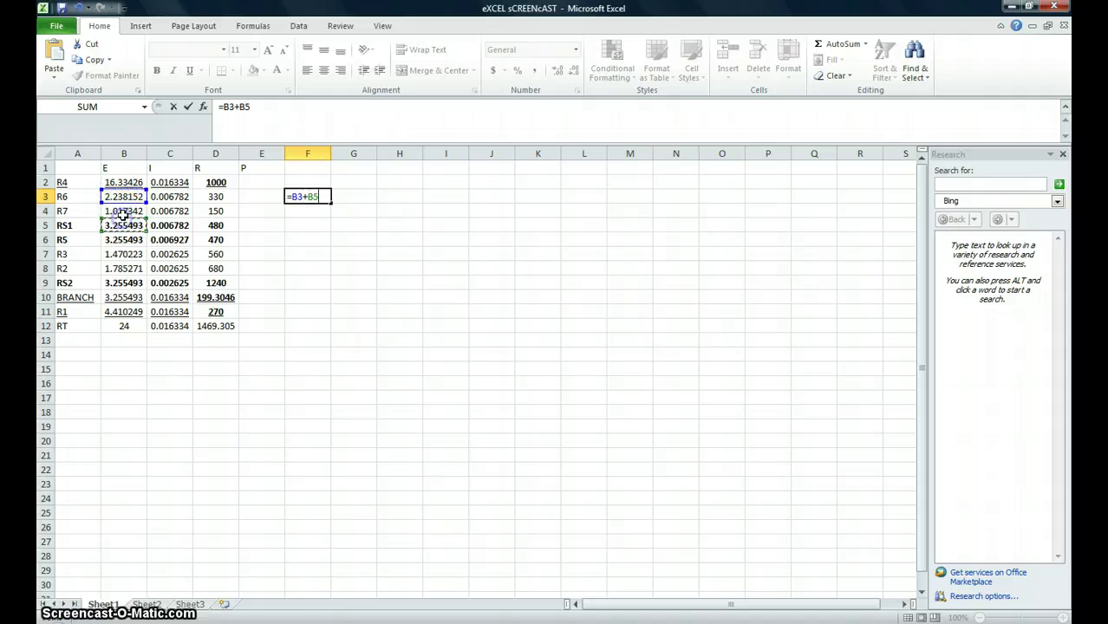
{"action": "left_click", "coordinate": [126, 212]}
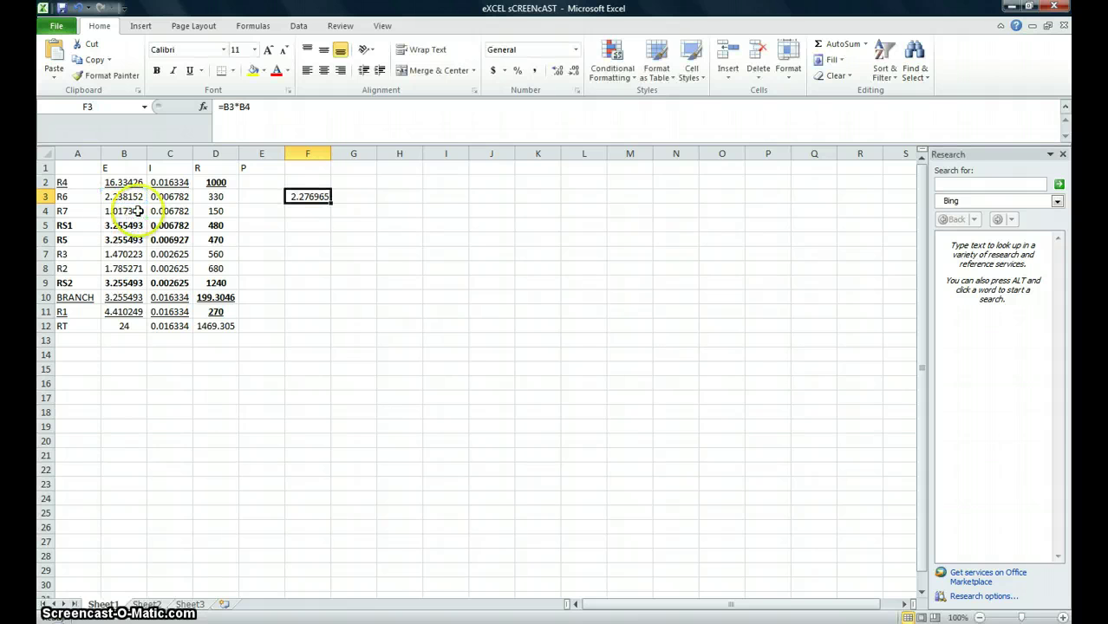
{"action": "key", "text": "Escape"}
{"action": "key", "text": "F1"}
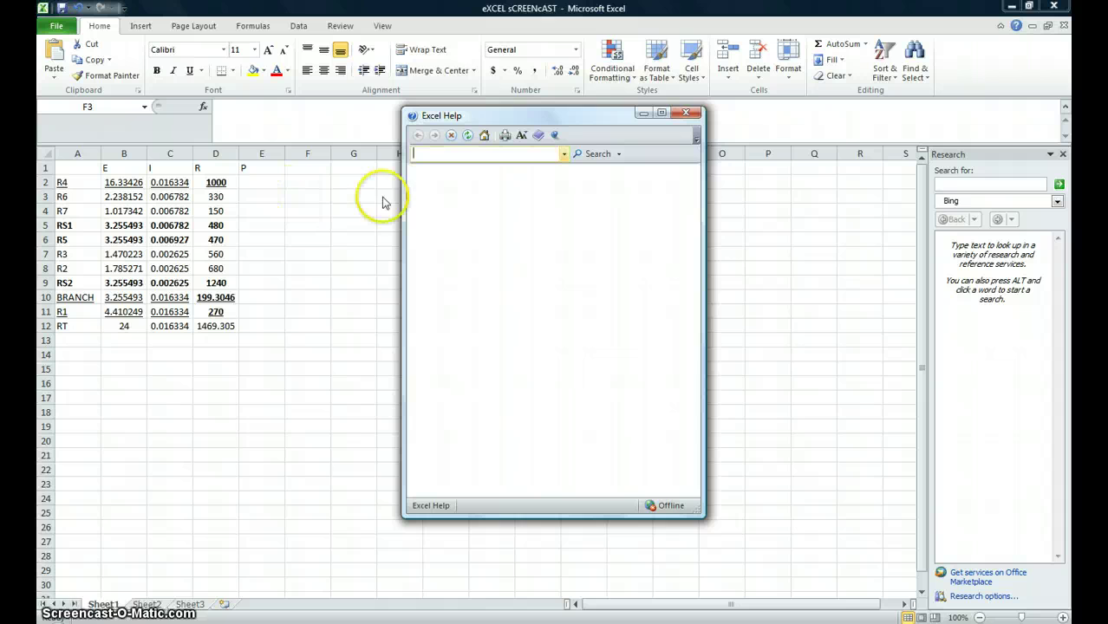
{"action": "left_click", "coordinate": [686, 112]}
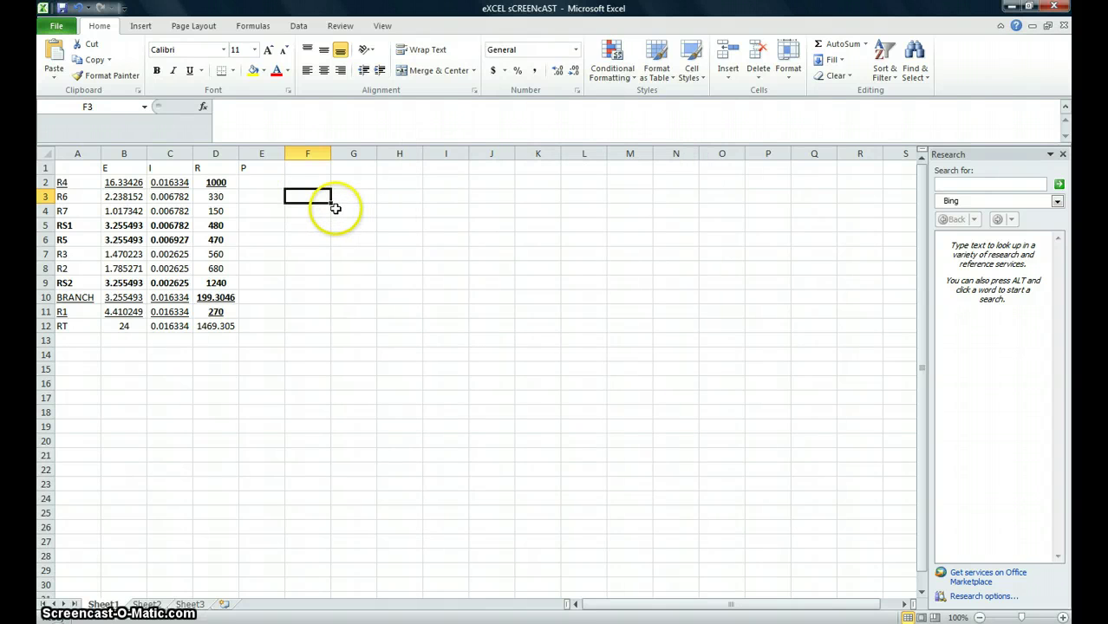
Check the sum of the R6 and R7 voltages with =B3+B4 in F3, and clear that cell
{"action": "type", "text": "="}
{"action": "left_click", "coordinate": [117, 197]}
{"action": "type", "text": "+"}
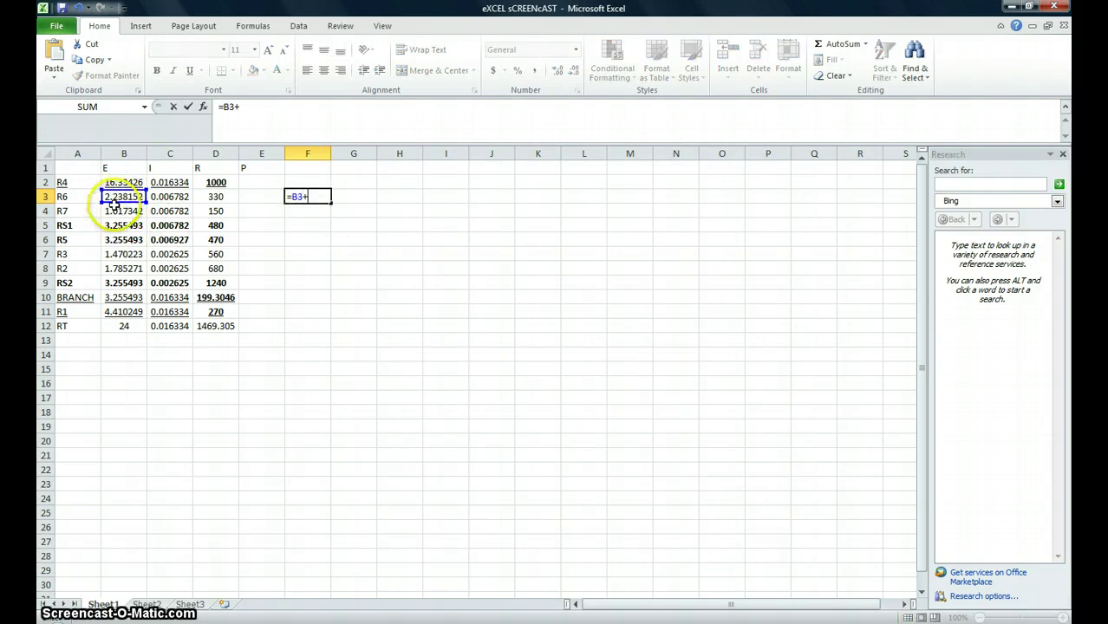
{"action": "left_click", "coordinate": [114, 211]}
{"action": "key", "text": "Return"}
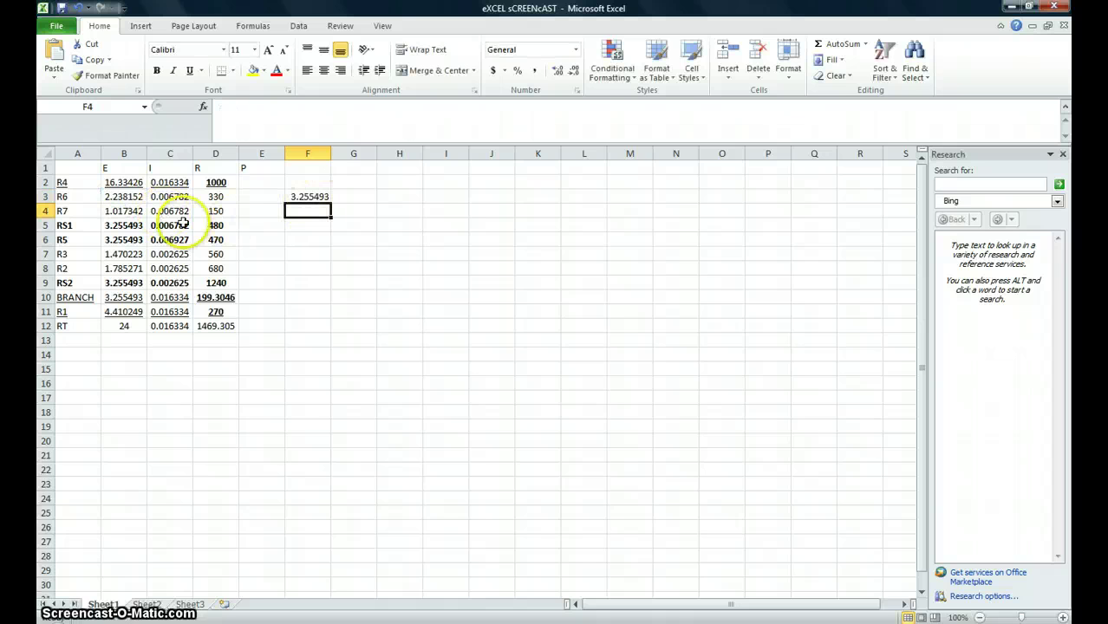
{"action": "left_click", "coordinate": [300, 194]}
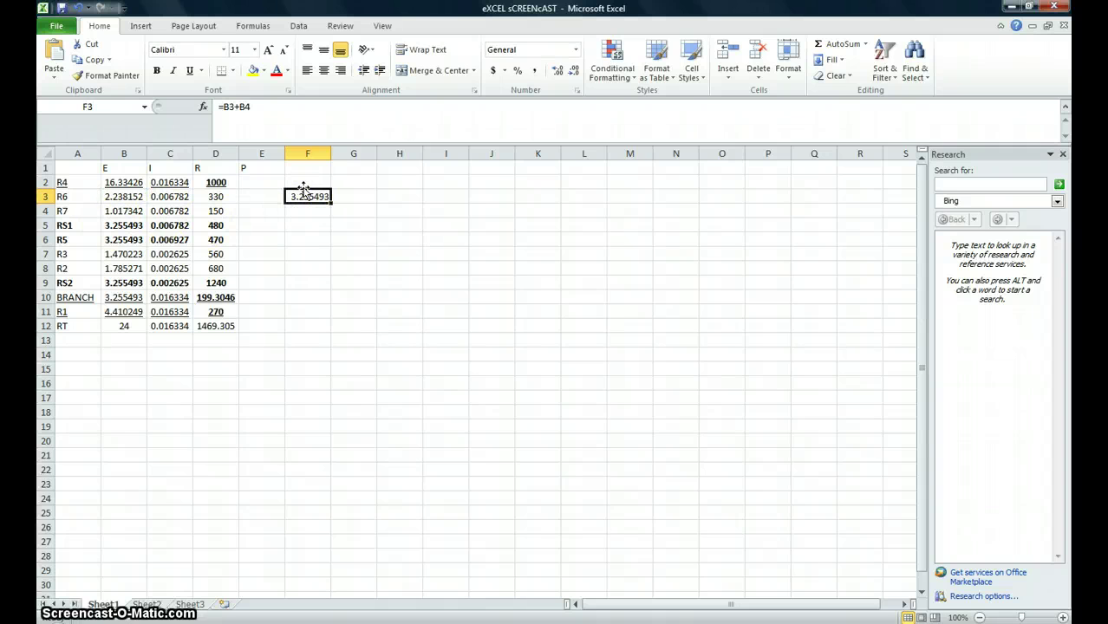
Review the calculated voltages, currents and resistances, look over the circuit reduction drawings in Multisim, and return to the power column in Excel
{"action": "left_click_drag", "start_coordinate": [169, 283], "coordinate": [169, 239]}
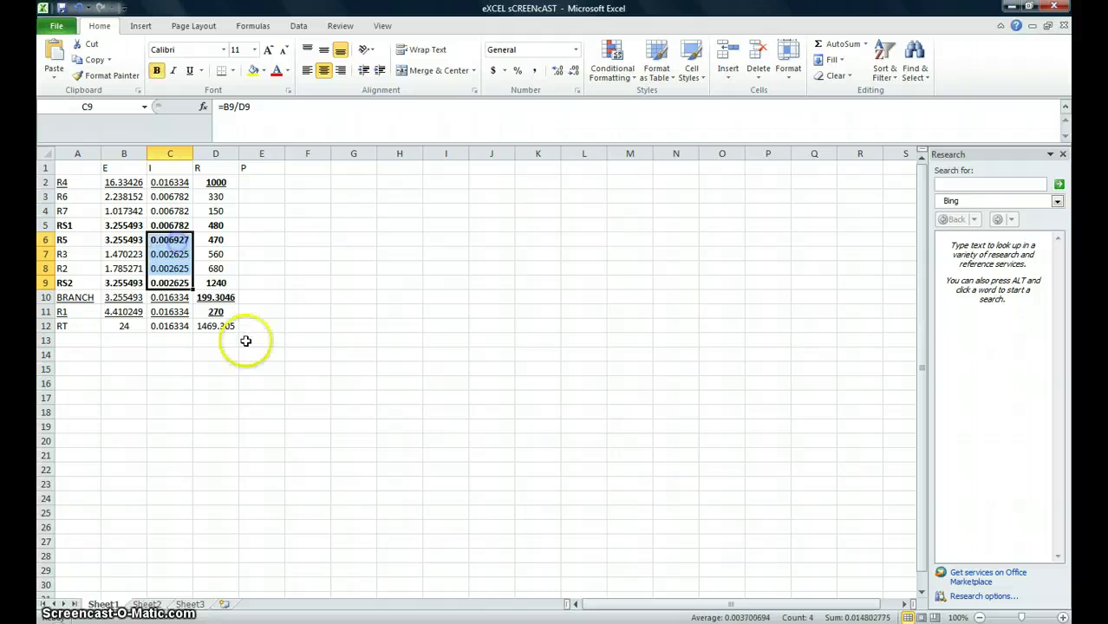
{"action": "left_click", "coordinate": [228, 328]}
{"action": "left_click", "coordinate": [69, 169], "text": "shift"}
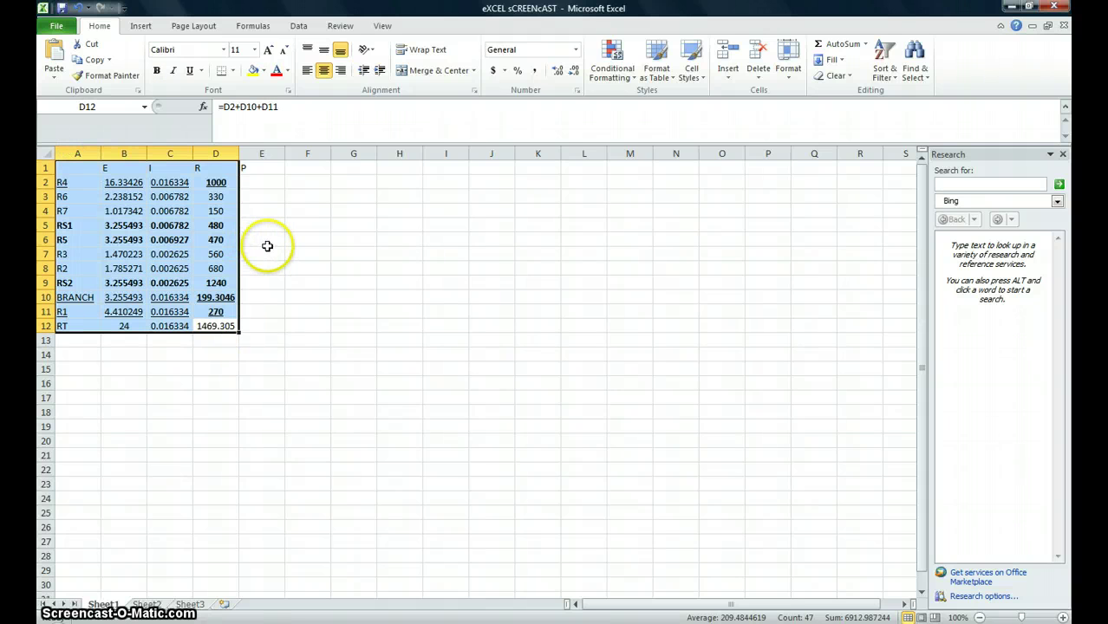
{"action": "left_click", "coordinate": [295, 296]}
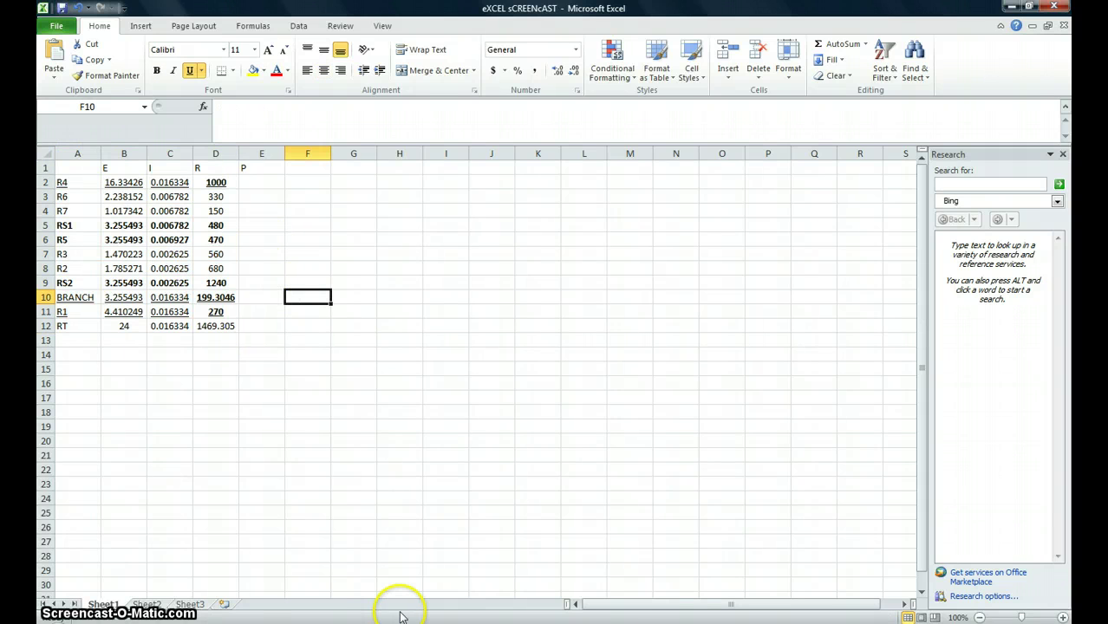
{"action": "key", "text": "alt+Tab"}
{"action": "scroll", "coordinate": [475, 167], "scroll_direction": "down", "scroll_amount": 3}
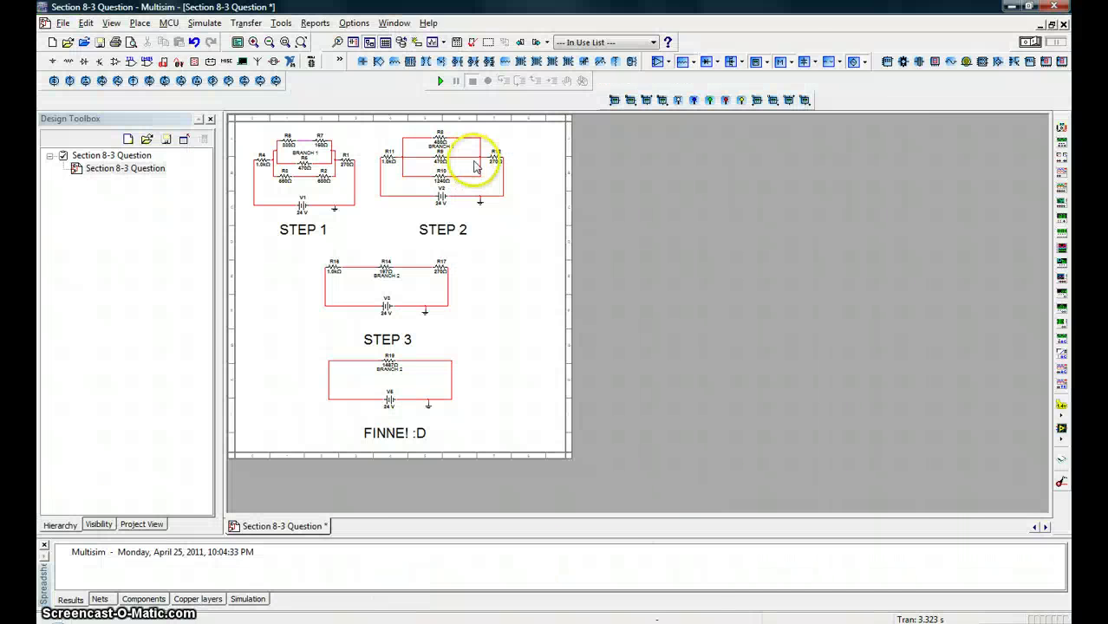
{"action": "key", "text": "alt+Tab"}
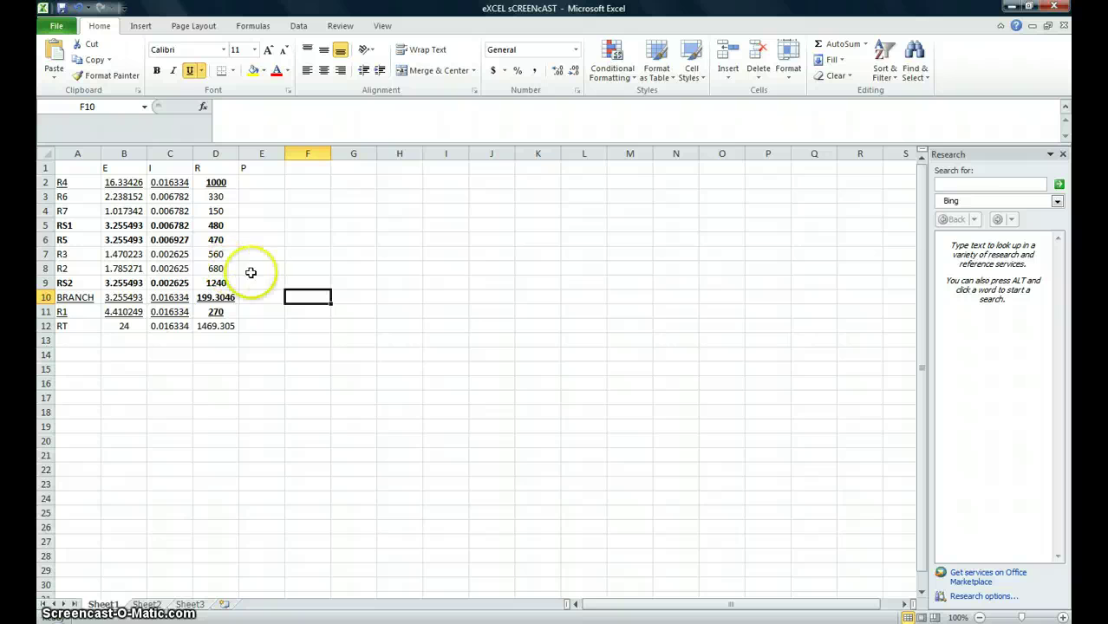
{"action": "left_click", "coordinate": [267, 181]}
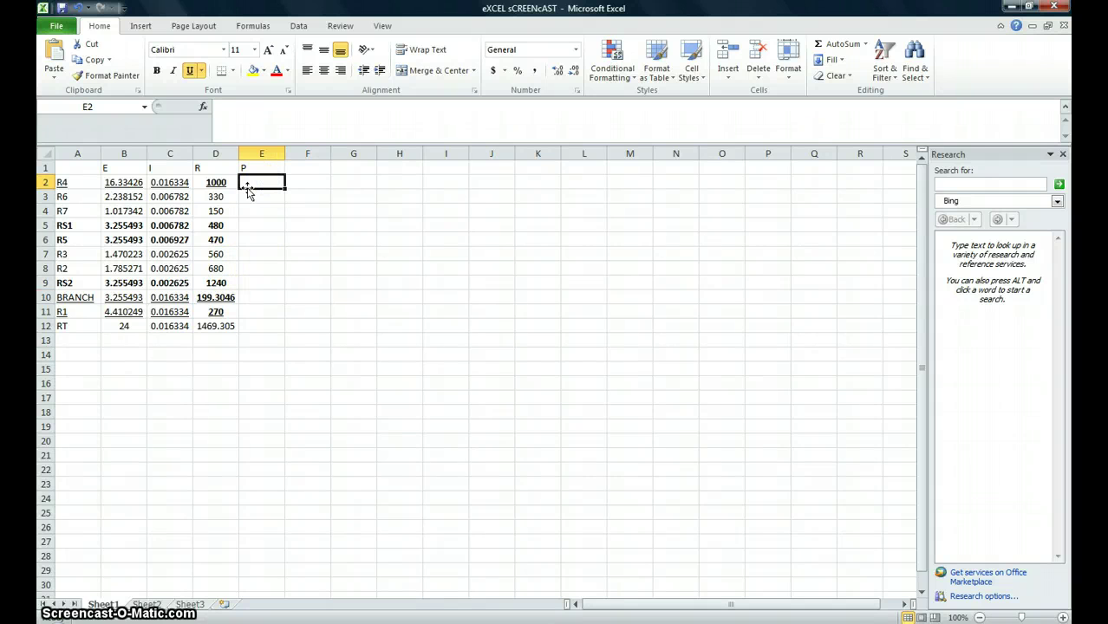
{"action": "left_click", "coordinate": [362, 180]}
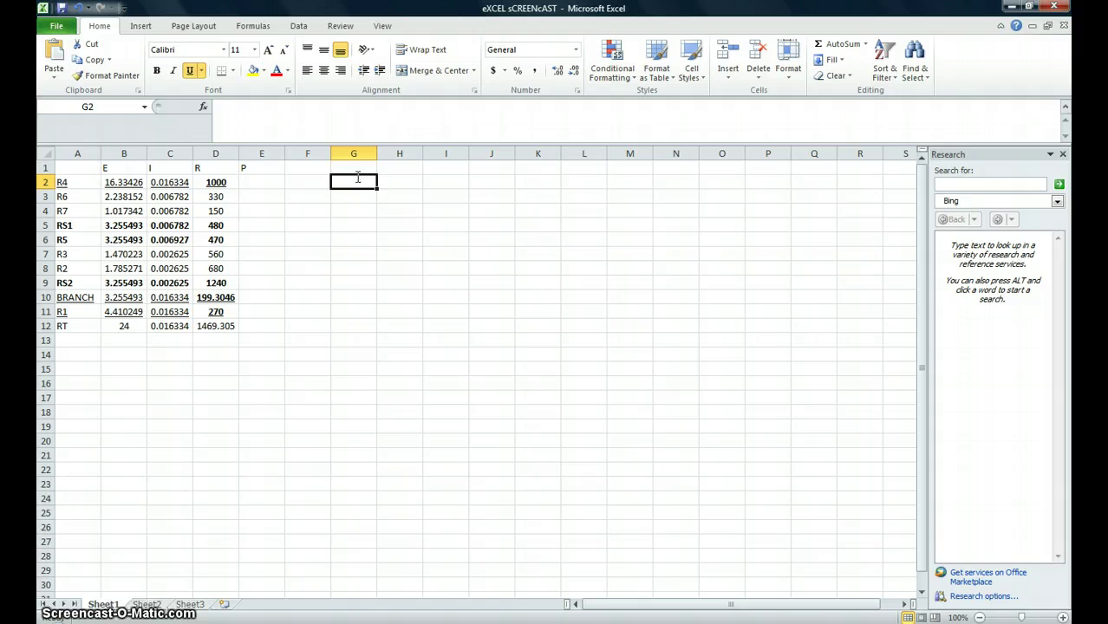
Write the power formula P=I^2*R as a note in G3 and discard the entry
{"action": "double_click", "coordinate": [358, 177]}
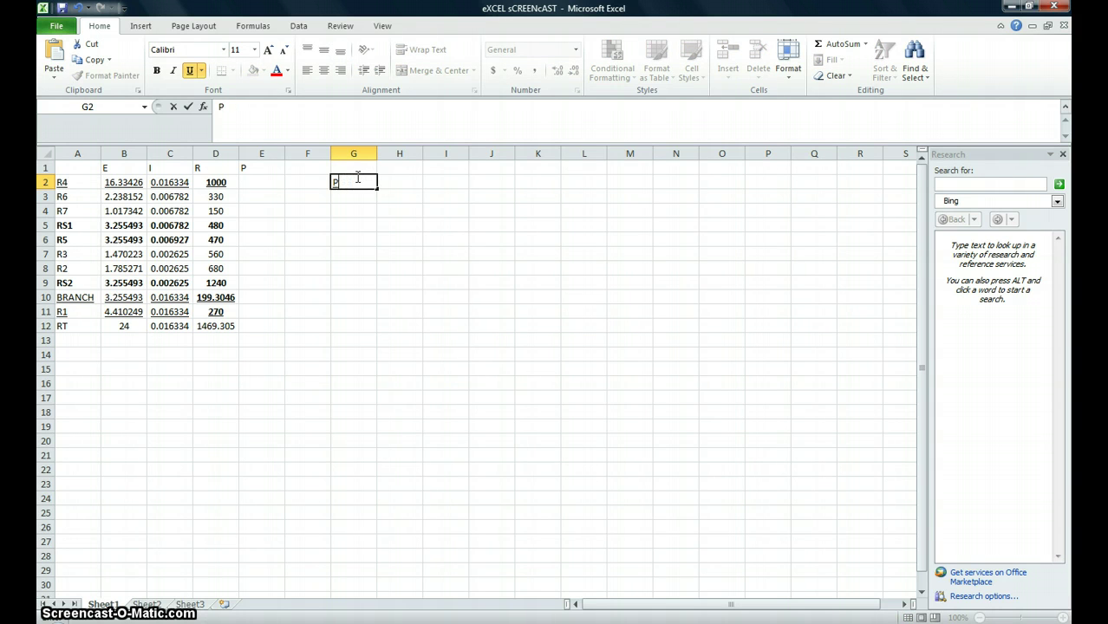
{"action": "left_click", "coordinate": [344, 194]}
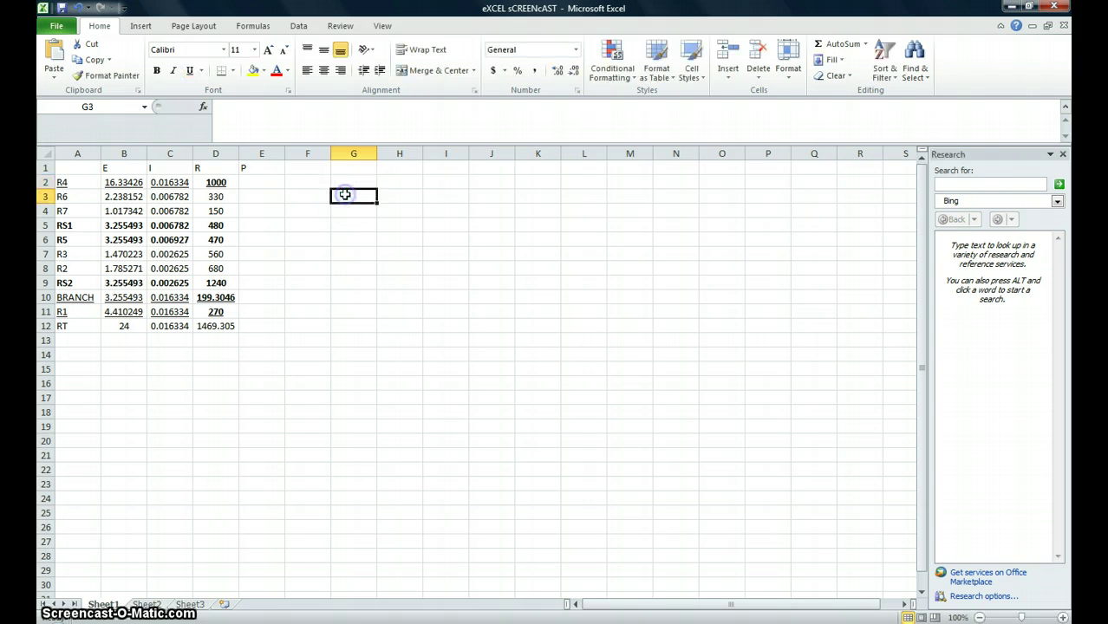
{"action": "double_click", "coordinate": [344, 194]}
{"action": "type", "text": "P="}
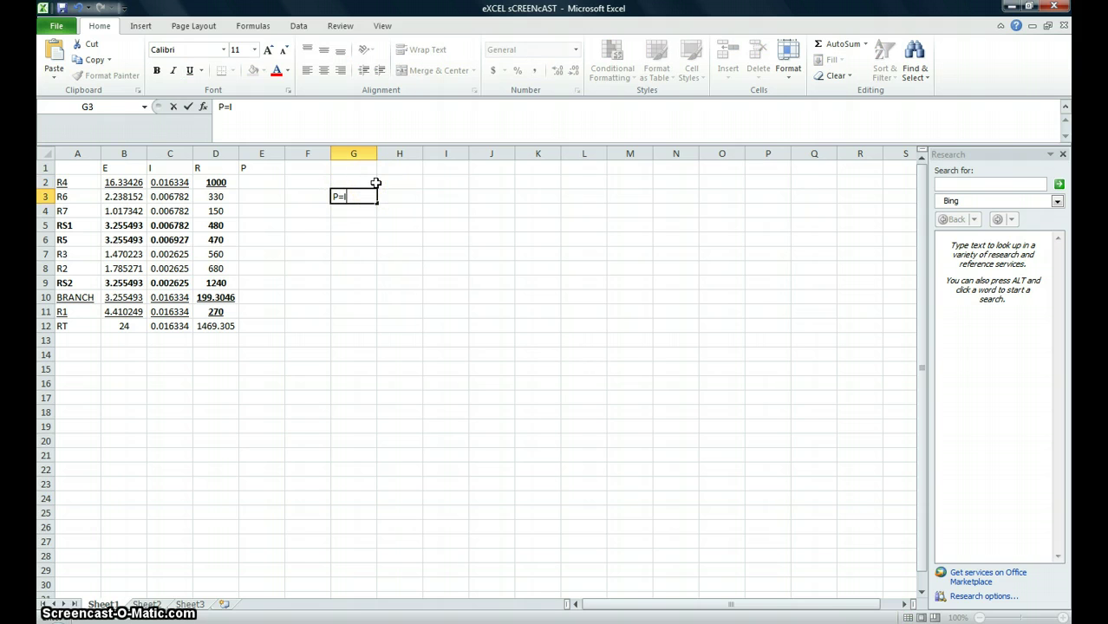
{"action": "type", "text": "I^R"}
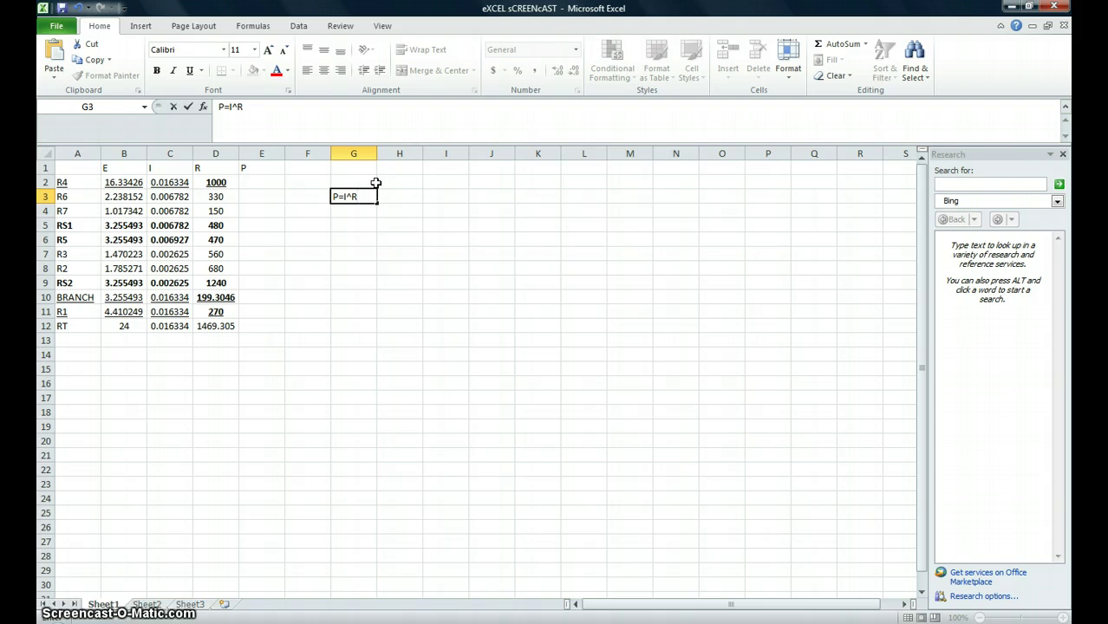
{"action": "key", "text": "BackSpace"}
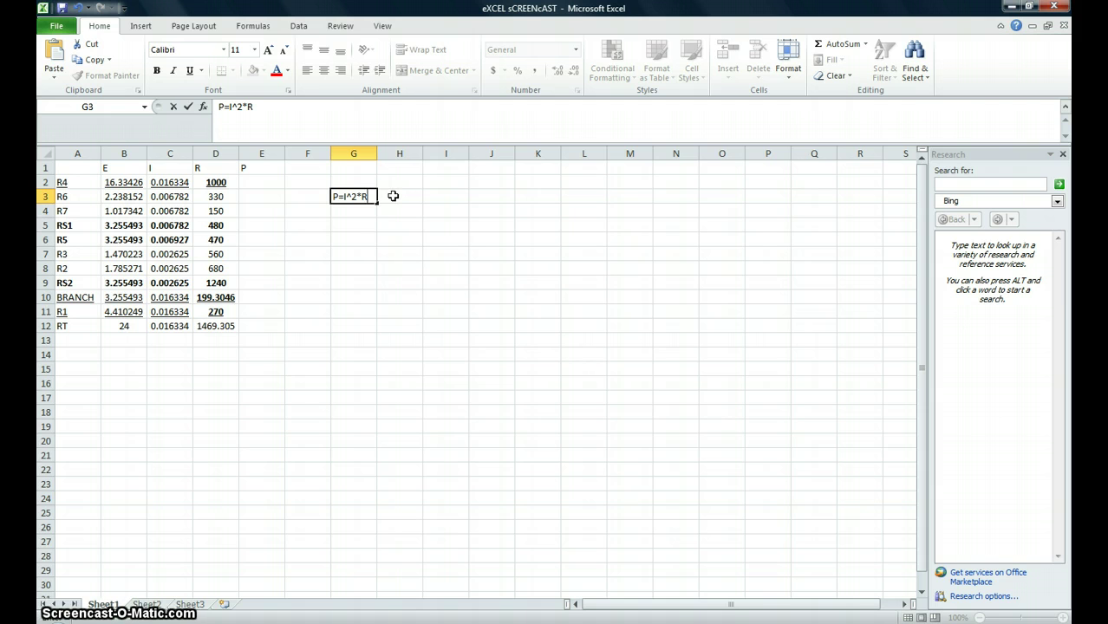
{"action": "mouse_move", "coordinate": [393, 196]}
{"action": "left_mouse_down"}
{"action": "mouse_move", "coordinate": [332, 196]}
{"action": "mouse_move", "coordinate": [387, 189]}
{"action": "left_mouse_up"}
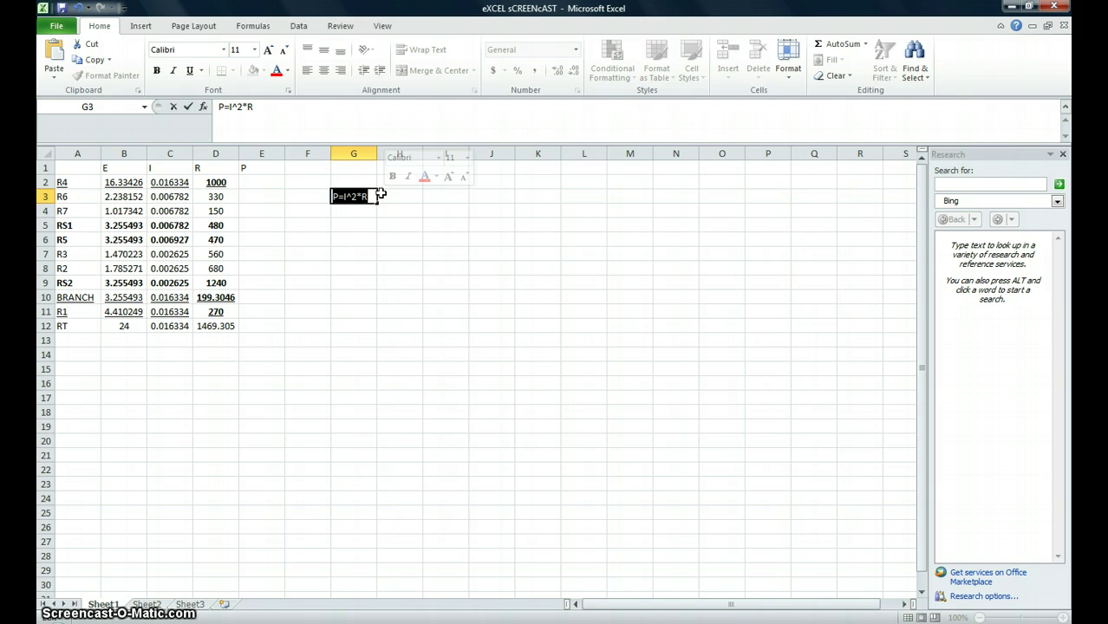
{"action": "left_click", "coordinate": [359, 204]}
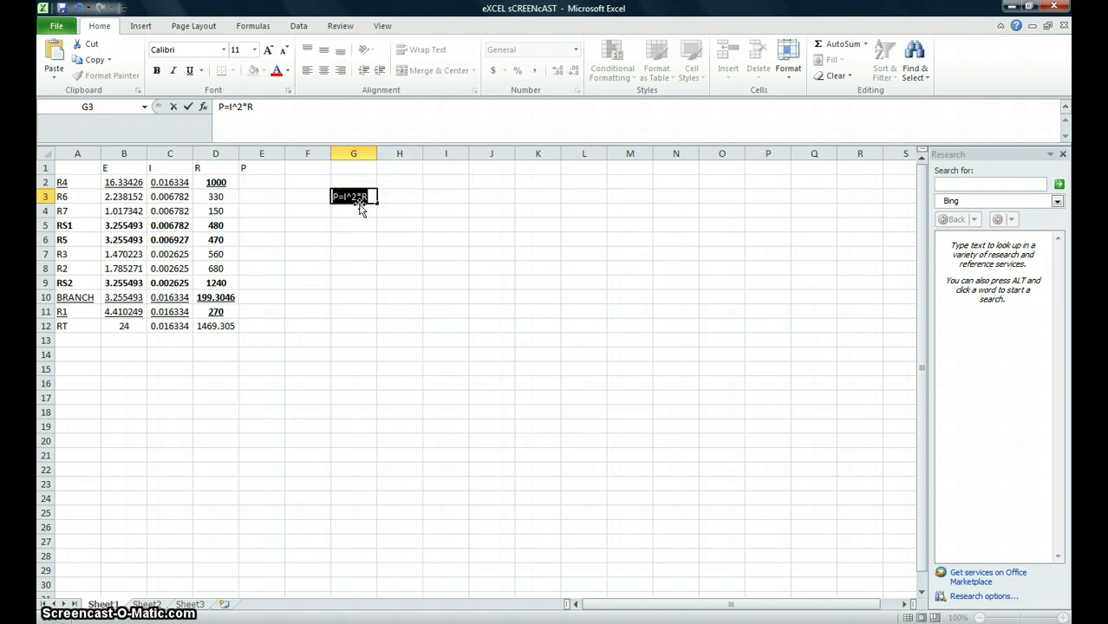
{"action": "left_click", "coordinate": [336, 205]}
{"action": "key", "text": "Escape"}
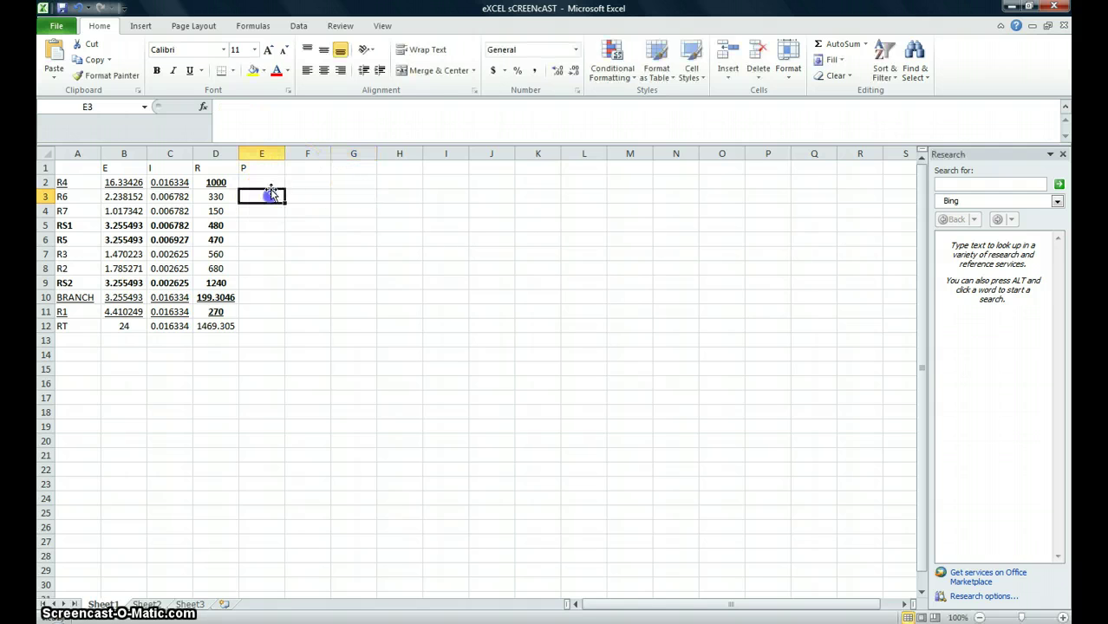
Calculate the R4 power in E2 from current times voltage with =C2*B2
{"action": "left_click", "coordinate": [273, 183]}
{"action": "double_click", "coordinate": [273, 183]}
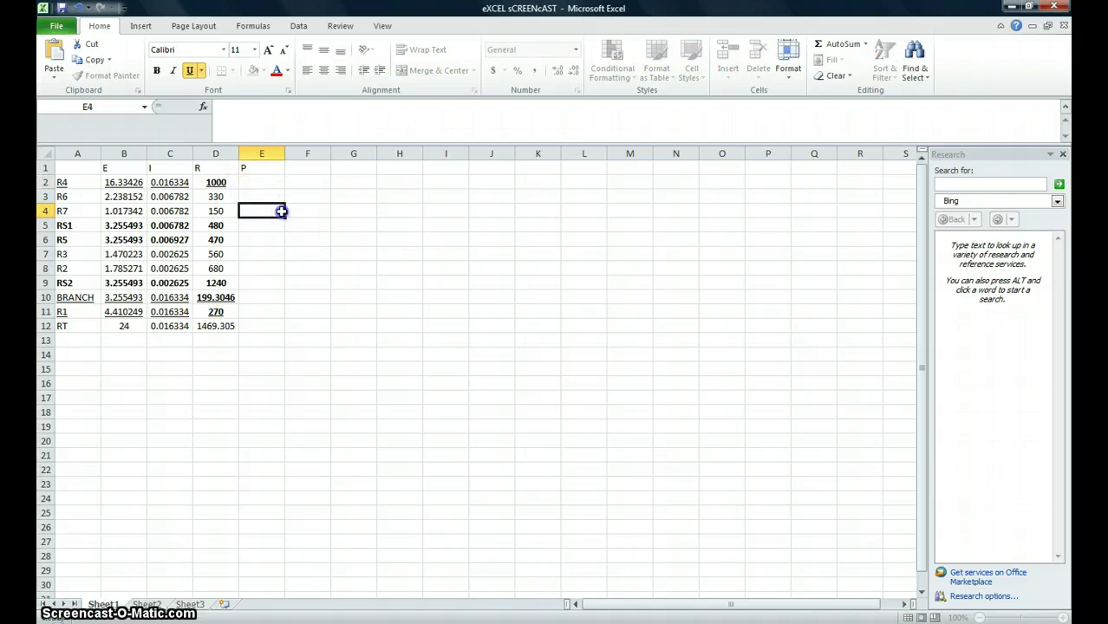
{"action": "type", "text": "="}
{"action": "left_click", "coordinate": [171, 183]}
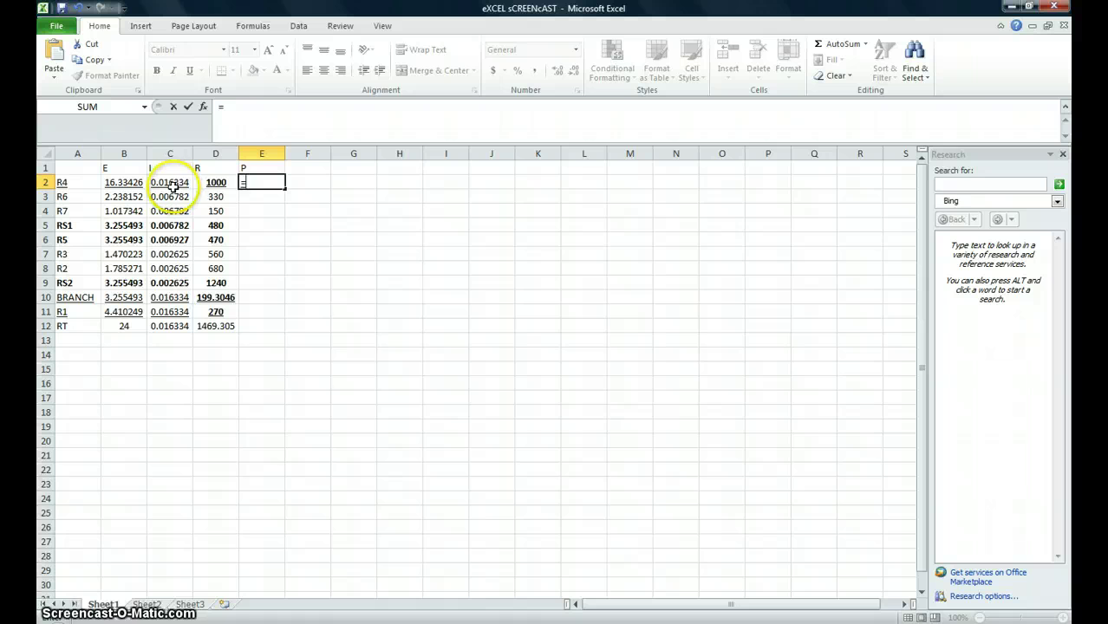
{"action": "type", "text": "*"}
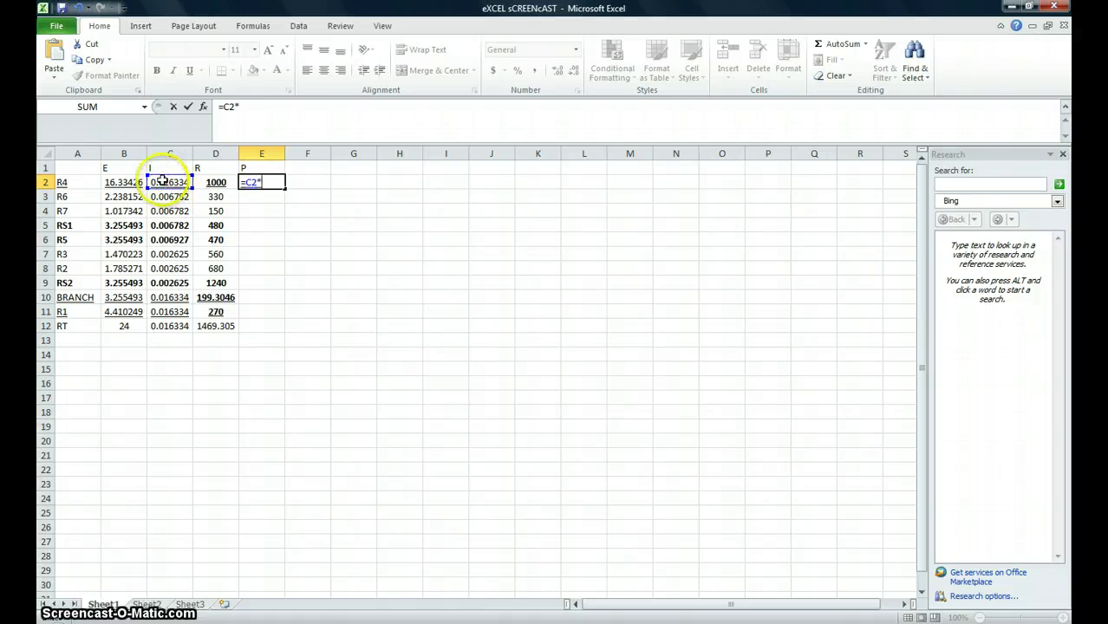
{"action": "left_click", "coordinate": [121, 182]}
{"action": "key", "text": "Return"}
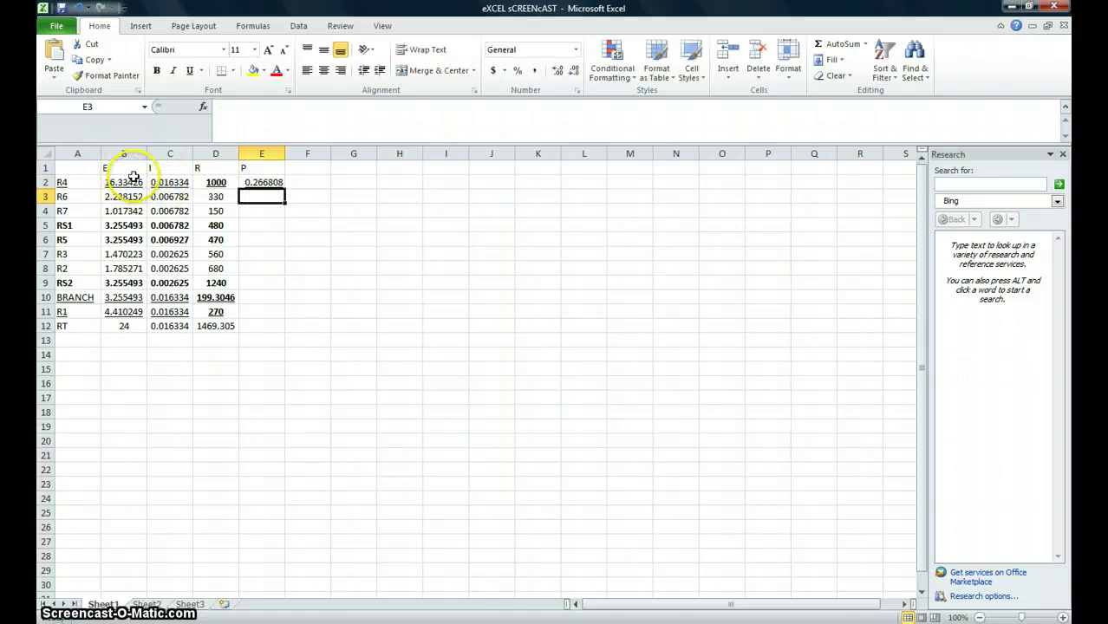
{"action": "left_click", "coordinate": [260, 183]}
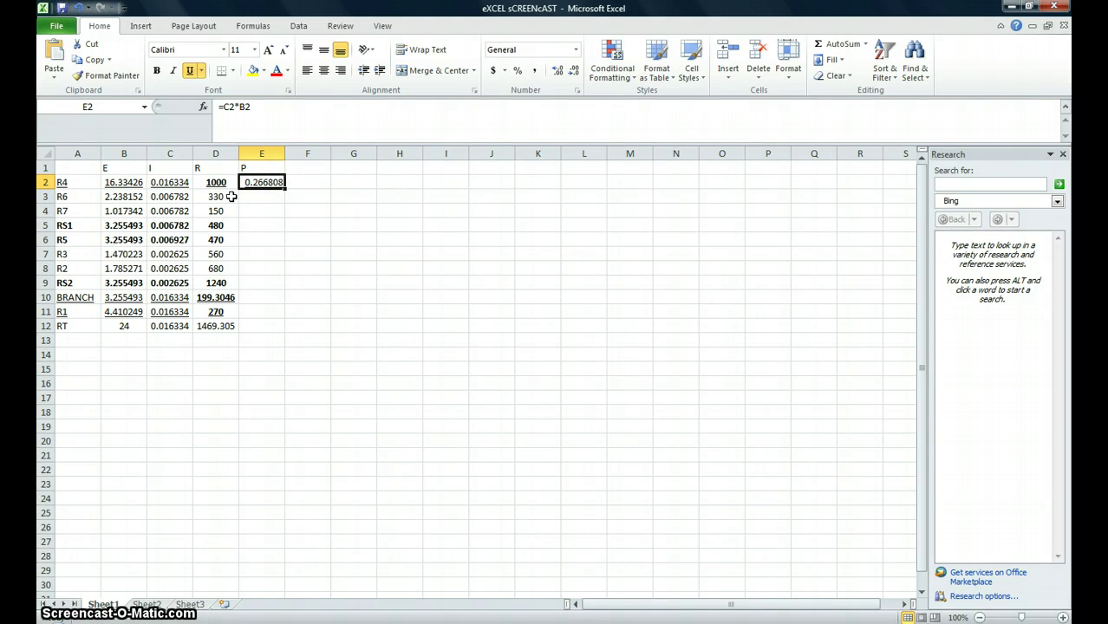
{"action": "left_click", "coordinate": [257, 181]}
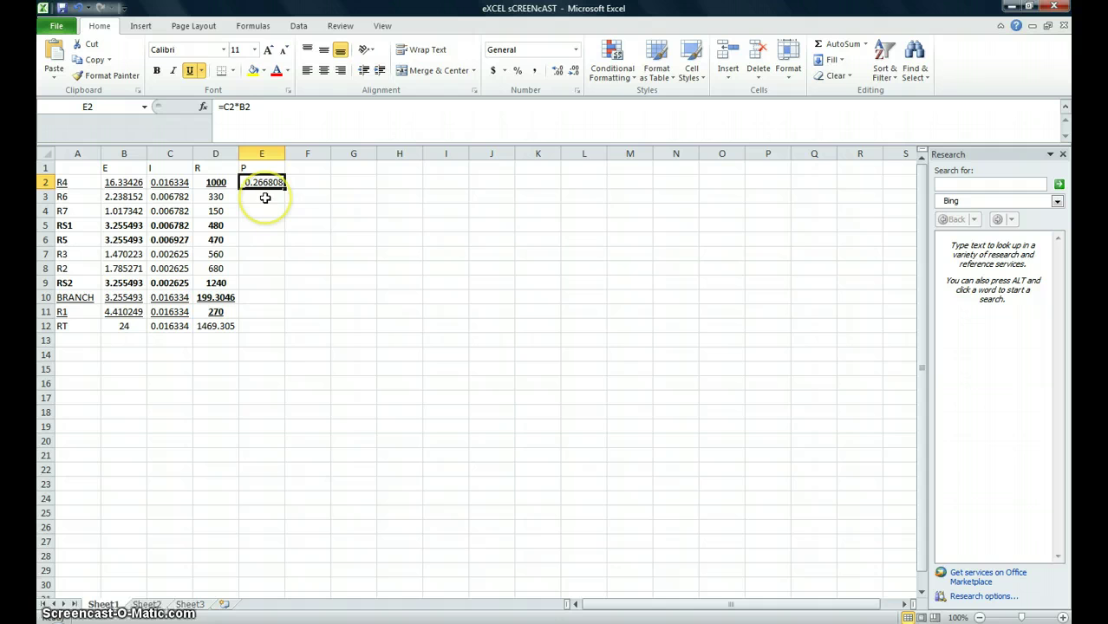
Calculate the R6 power in E3 from current times voltage with =C3*B3
{"action": "left_click", "coordinate": [266, 198]}
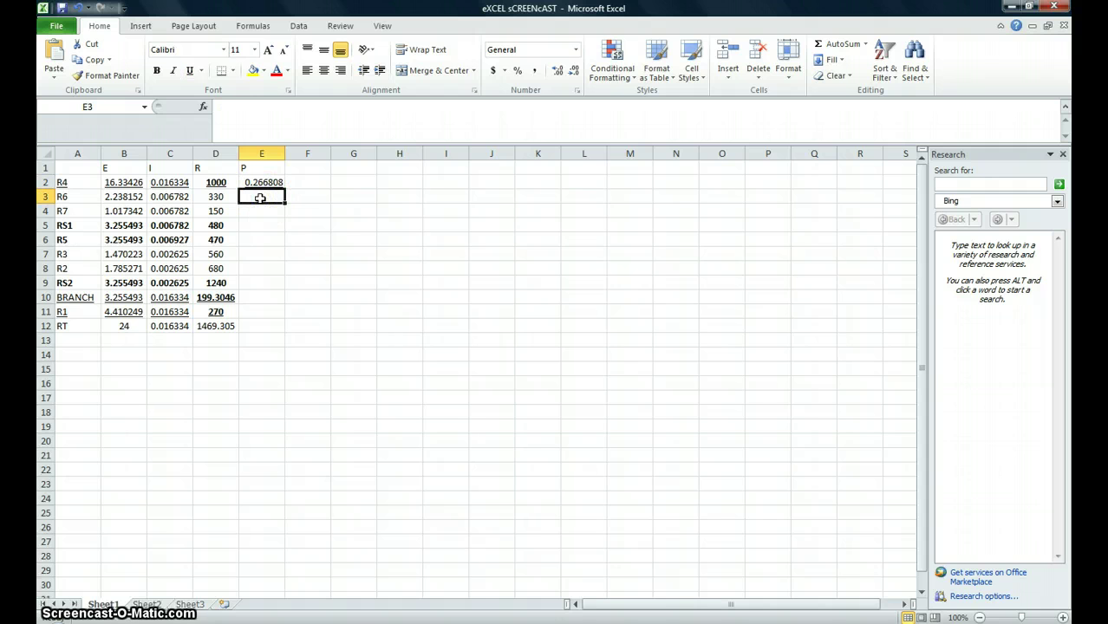
{"action": "type", "text": "="}
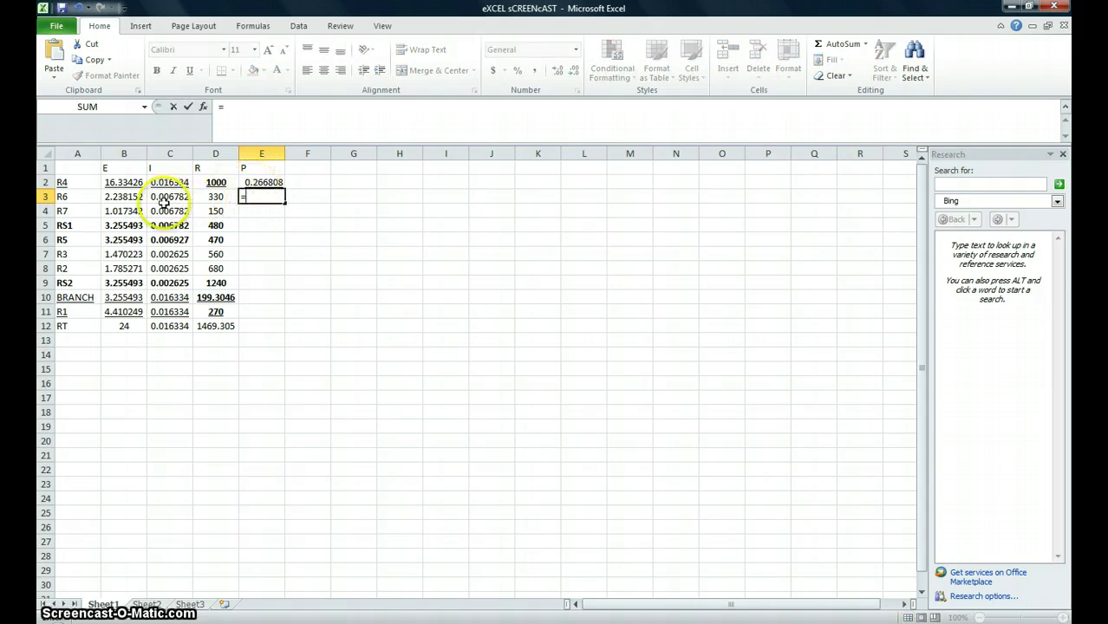
{"action": "left_click", "coordinate": [169, 197]}
{"action": "type", "text": "*"}
{"action": "left_click", "coordinate": [122, 197]}
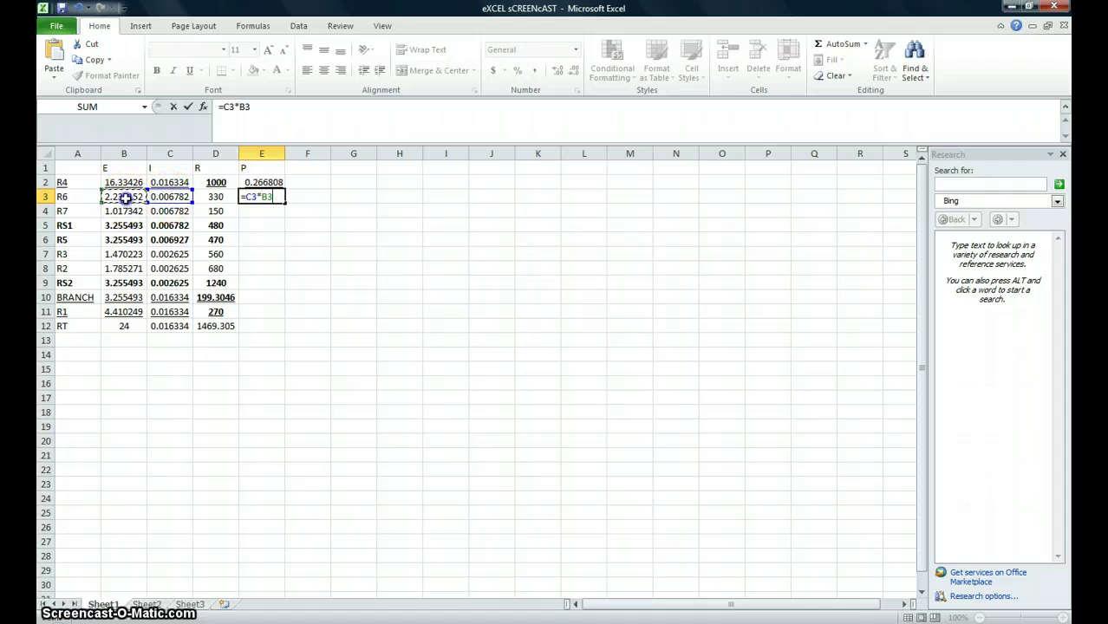
{"action": "key", "text": "Return"}
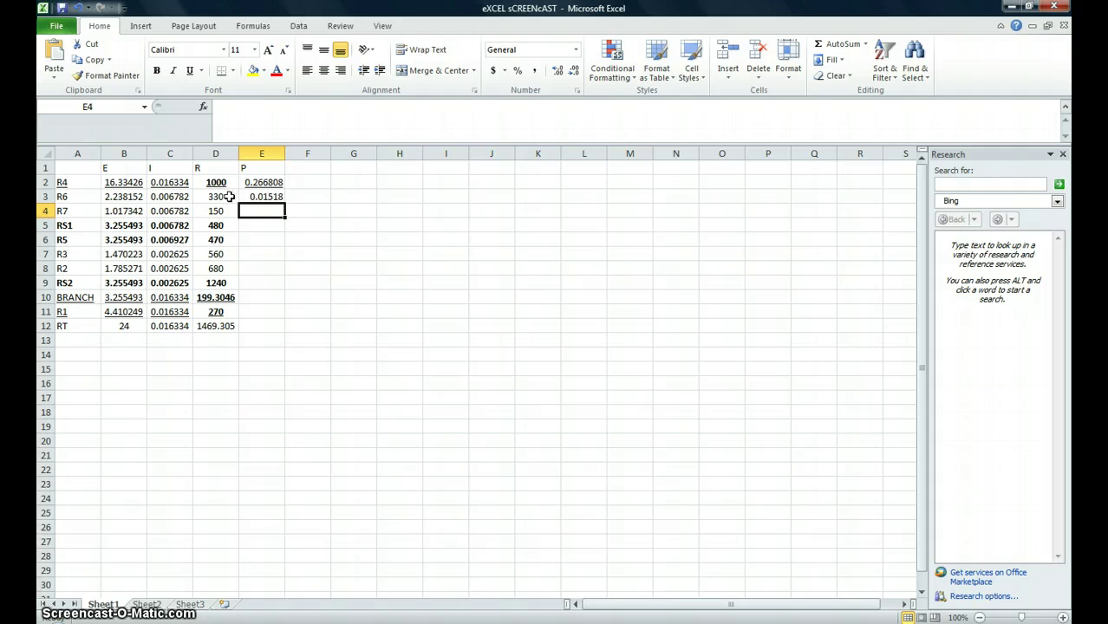
Calculate the R7 power in E4 from current times voltage with =C4*B4
{"action": "type", "text": "="}
{"action": "left_click", "coordinate": [166, 210]}
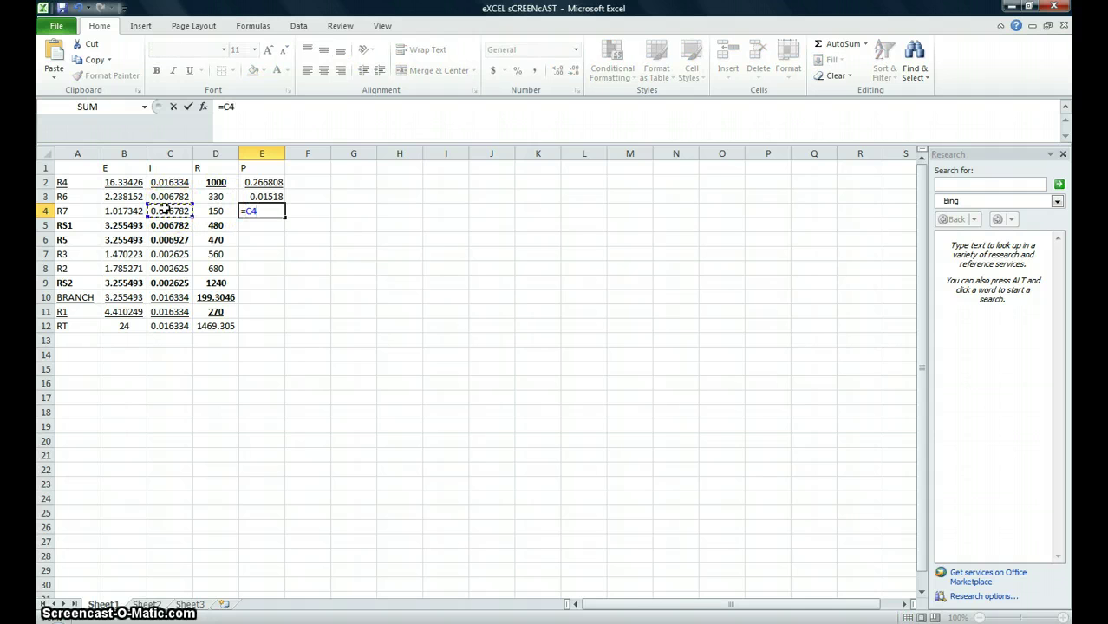
{"action": "type", "text": "*"}
{"action": "left_click", "coordinate": [128, 210]}
{"action": "key", "text": "Return"}
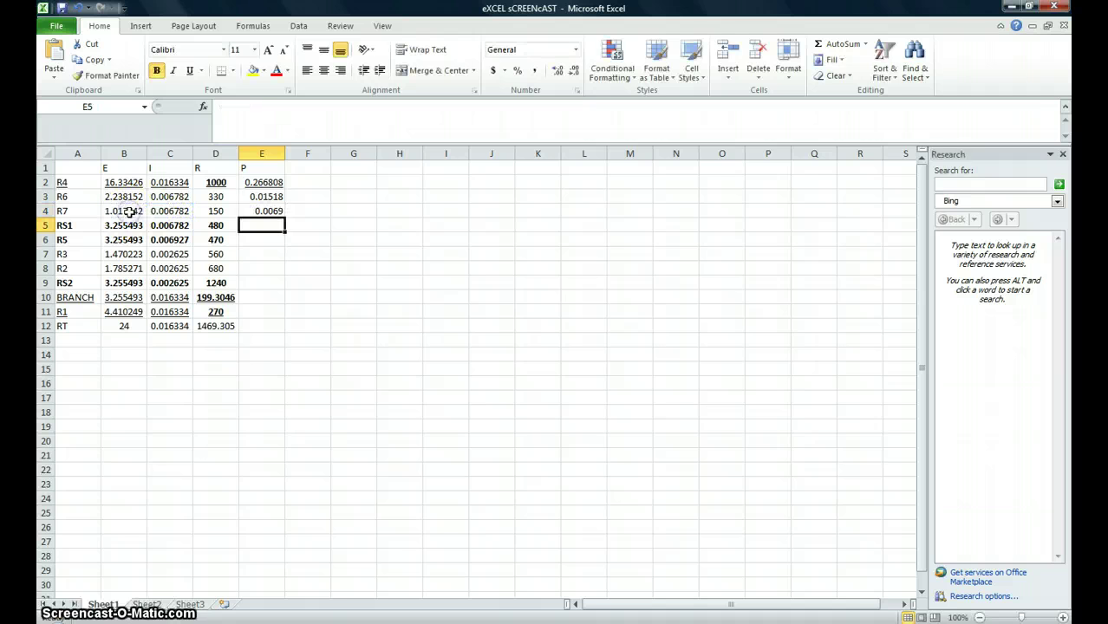
Fill the power formula from E4 down through the RT row in E12
{"action": "left_click", "coordinate": [263, 208]}
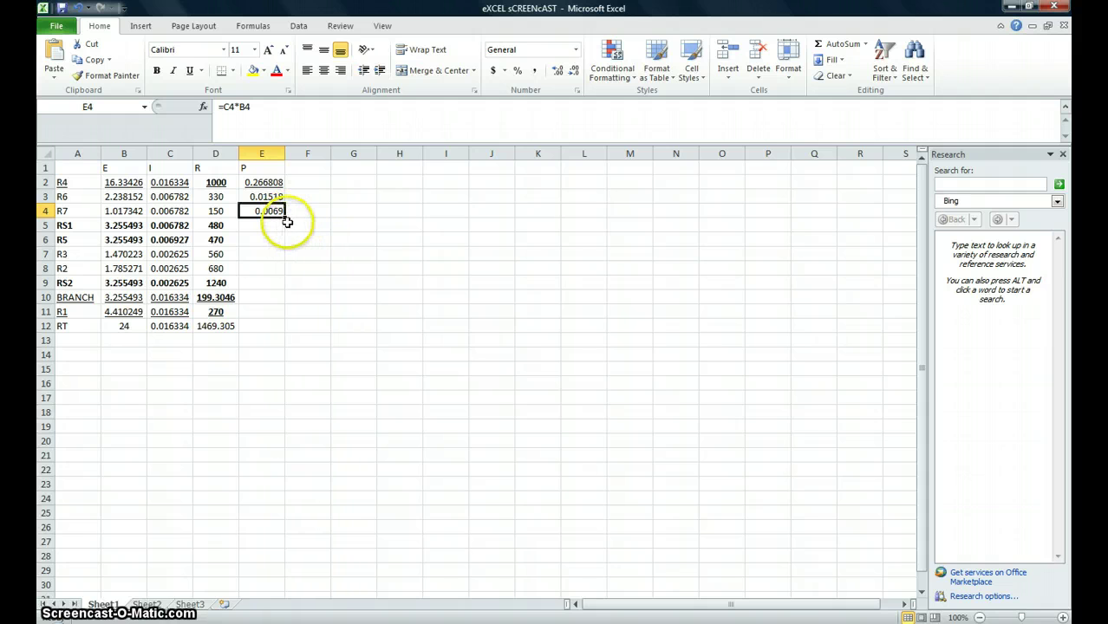
{"action": "left_click_drag", "start_coordinate": [286, 218], "coordinate": [267, 333]}
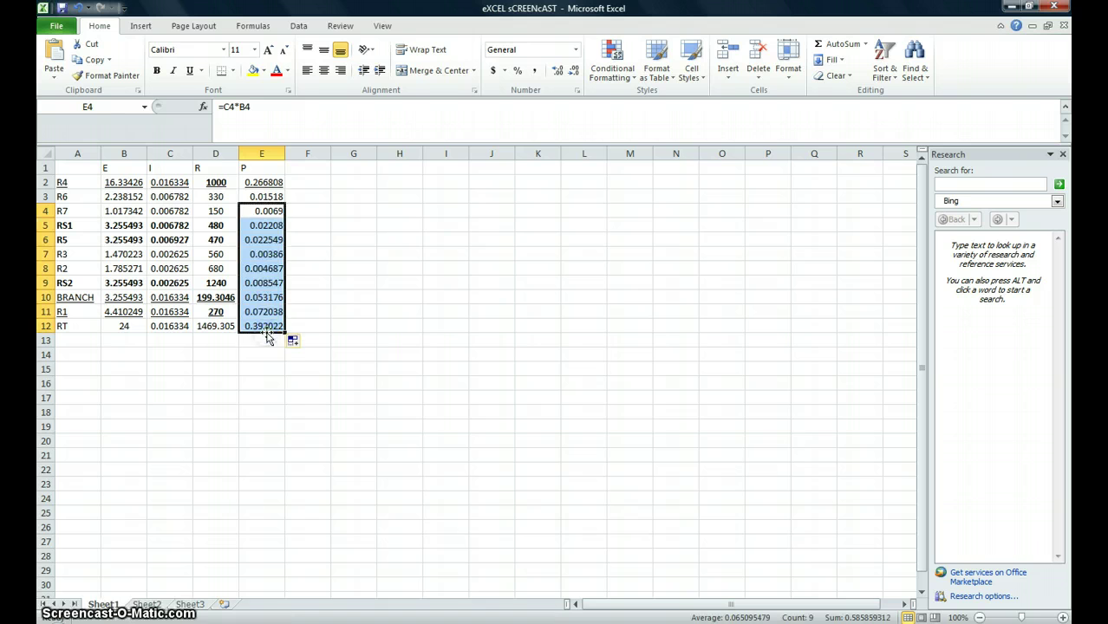
{"action": "left_click", "coordinate": [351, 268]}
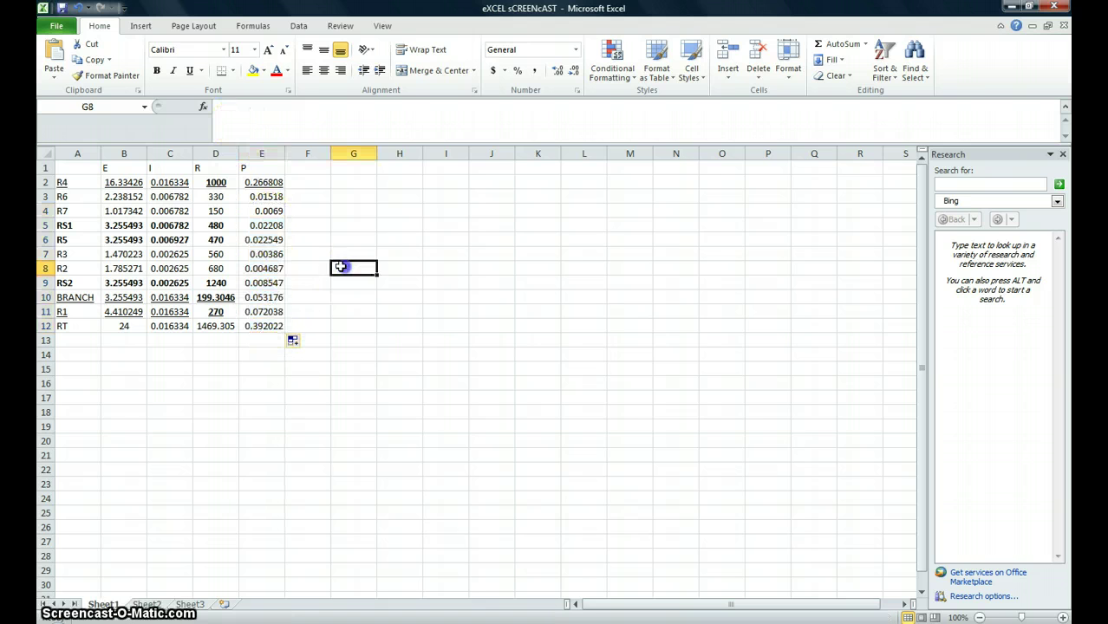
Examine the copied power formulas cell by cell from E4 to E12, checking their row references
{"action": "left_click", "coordinate": [263, 225]}
{"action": "left_click", "coordinate": [263, 211]}
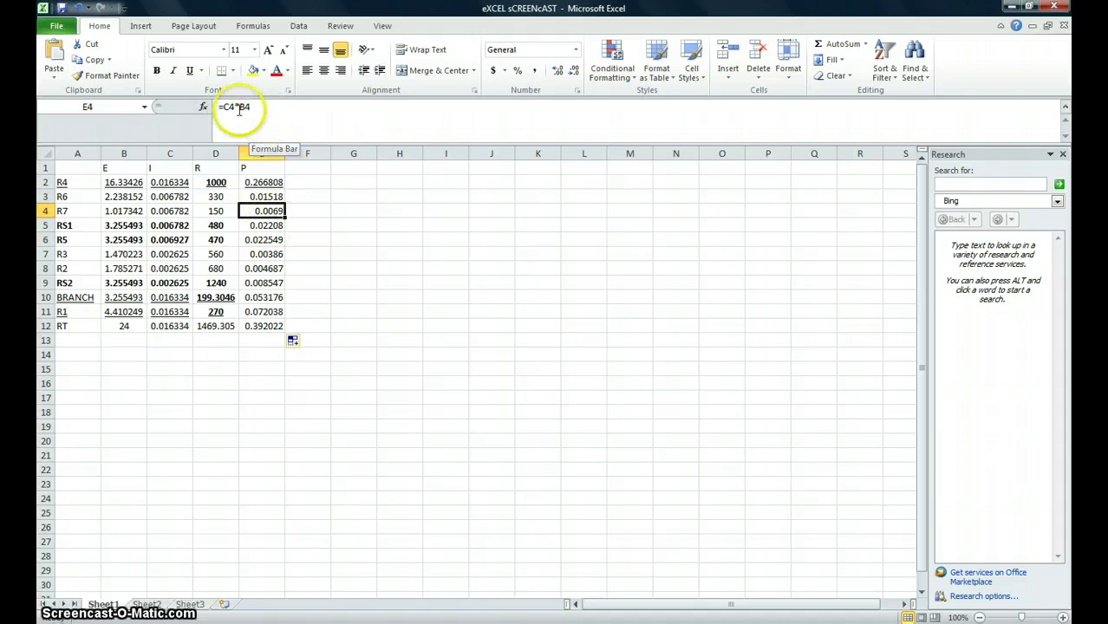
{"action": "key", "text": "Down"}
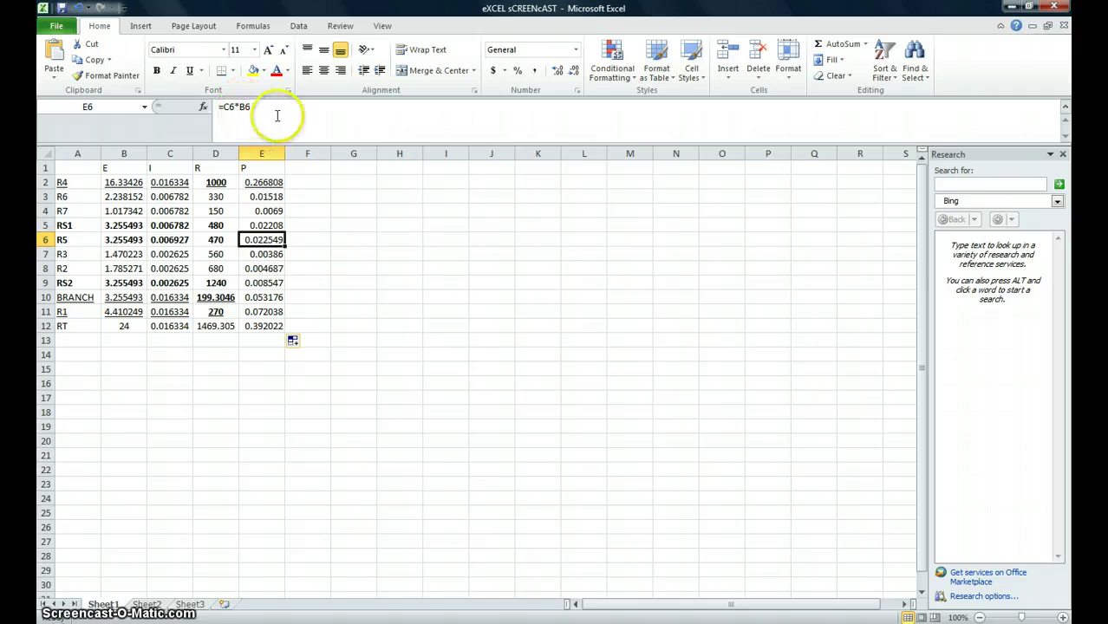
{"action": "key", "text": "Down"}
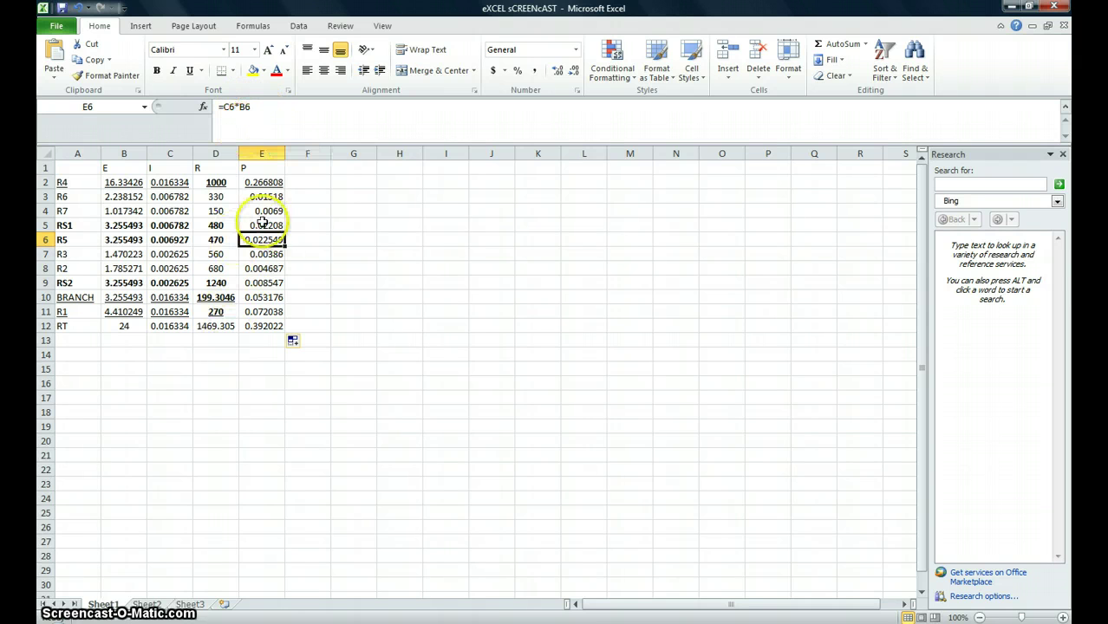
{"action": "key", "text": "Down"}
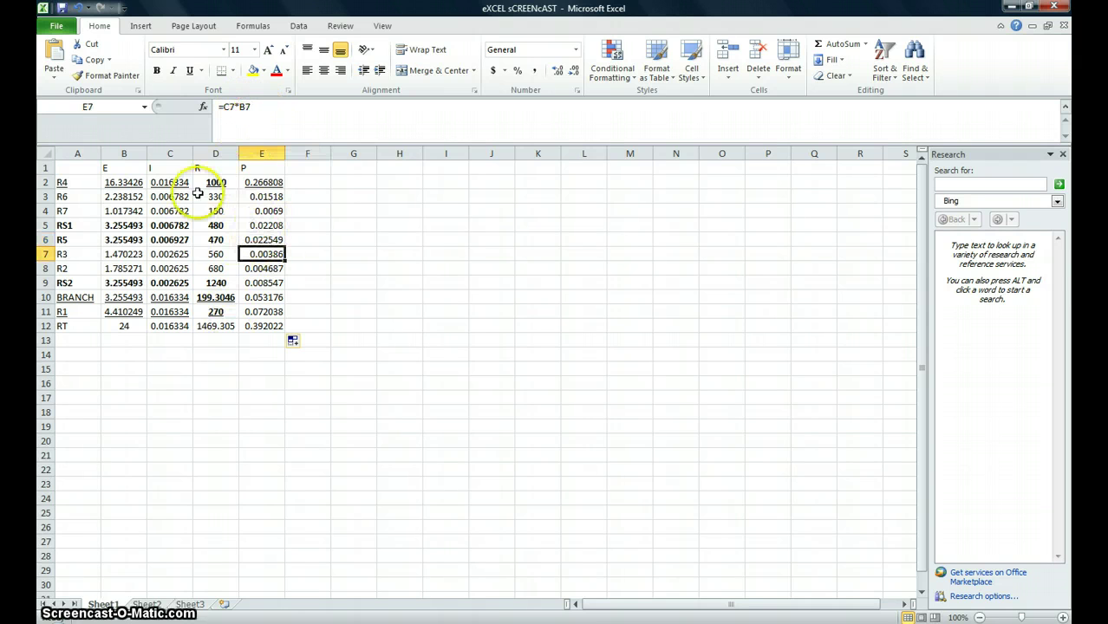
{"action": "left_click", "coordinate": [260, 210]}
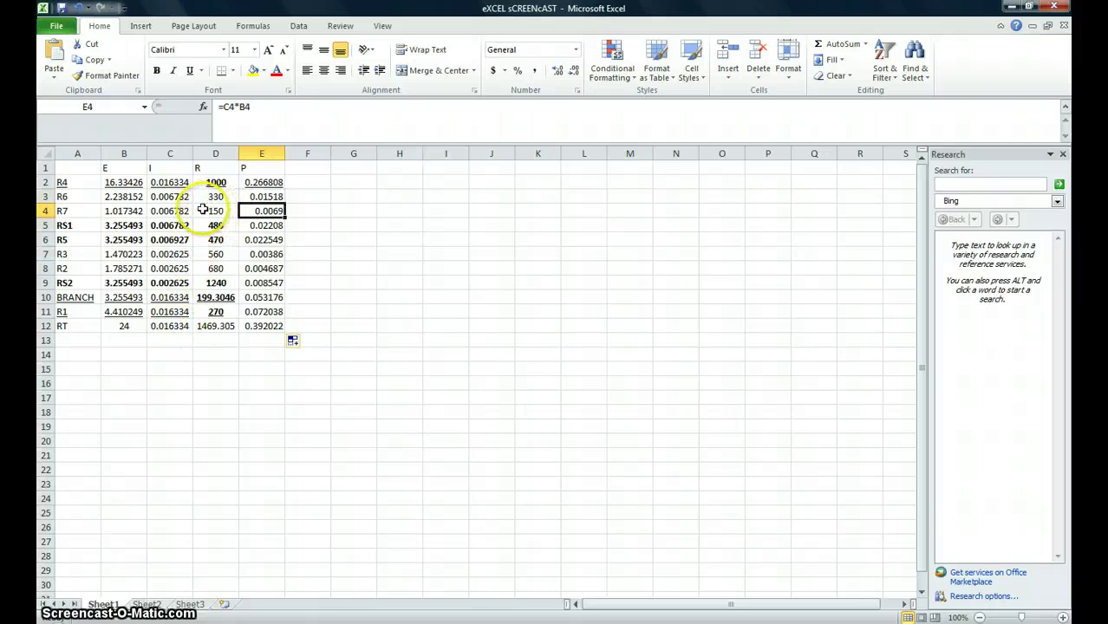
{"action": "left_click", "coordinate": [274, 227]}
{"action": "key", "text": "Down"}
{"action": "key", "text": "Down"}
{"action": "key", "text": "Down"}
{"action": "key", "text": "Down"}
{"action": "key", "text": "Down"}
{"action": "key", "text": "Down"}
{"action": "key", "text": "Down"}
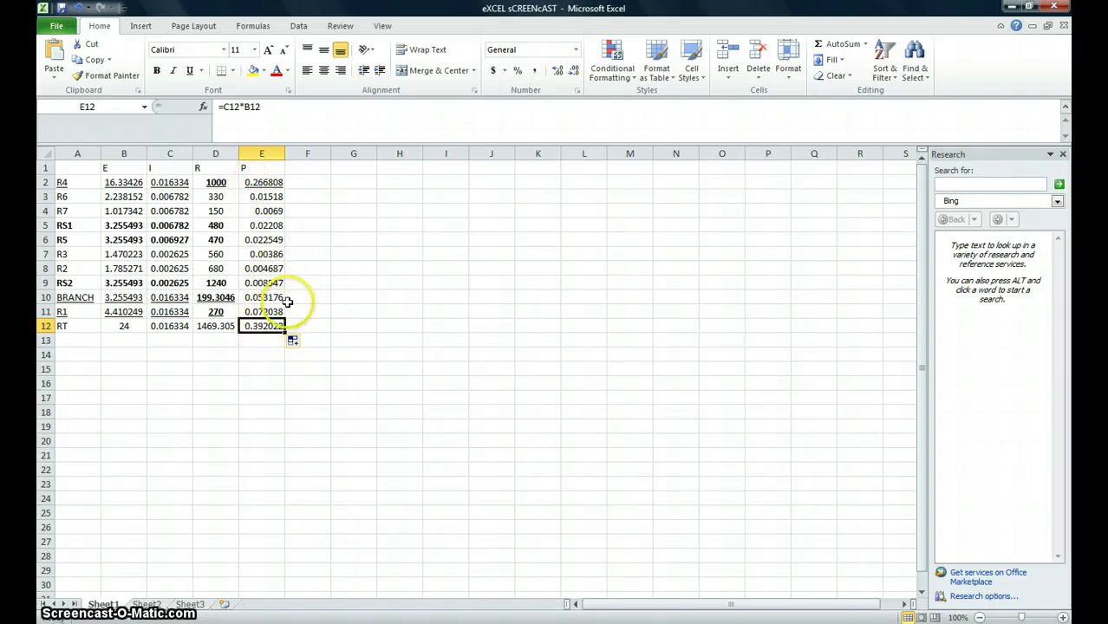
Add up the power values of all rows above RT in G2 with =E2+E3+E4+E5+E6+E7+E8+E9+E10+E11
{"action": "left_click", "coordinate": [362, 182]}
{"action": "type", "text": "="}
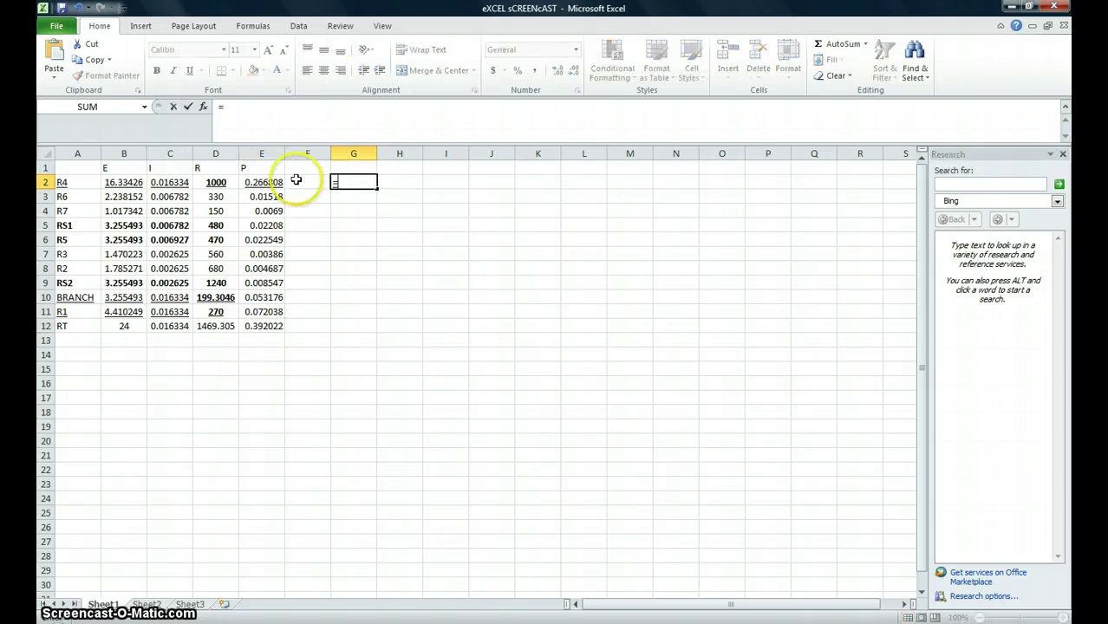
{"action": "left_click", "coordinate": [268, 182]}
{"action": "type", "text": "+"}
{"action": "left_click", "coordinate": [267, 197]}
{"action": "type", "text": "+"}
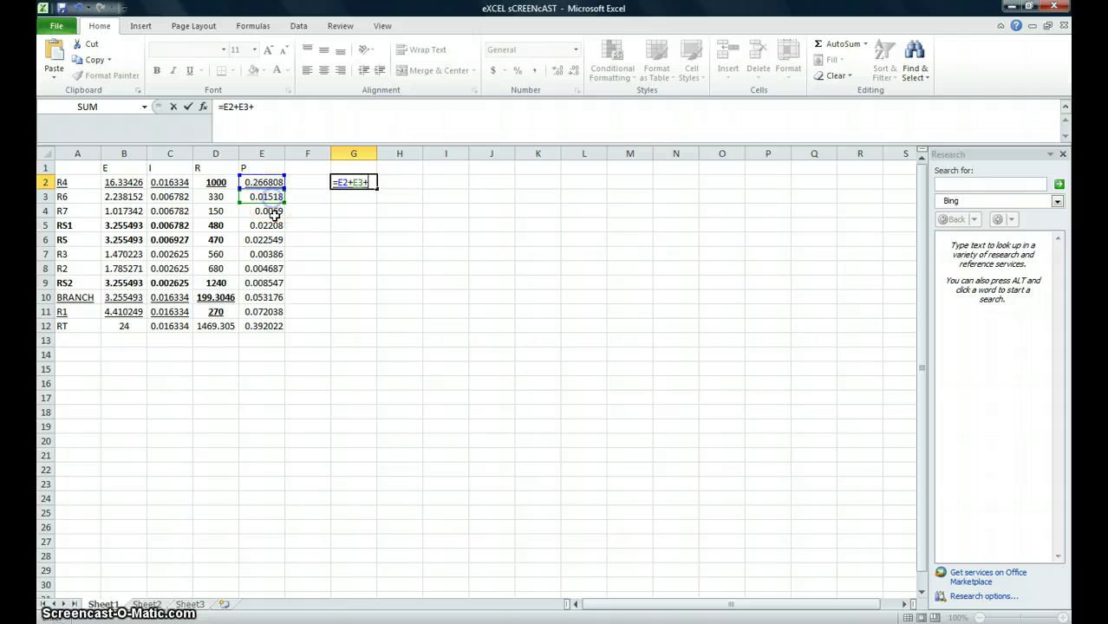
{"action": "left_click", "coordinate": [267, 211]}
{"action": "type", "text": "+"}
{"action": "left_click", "coordinate": [268, 225]}
{"action": "type", "text": "+"}
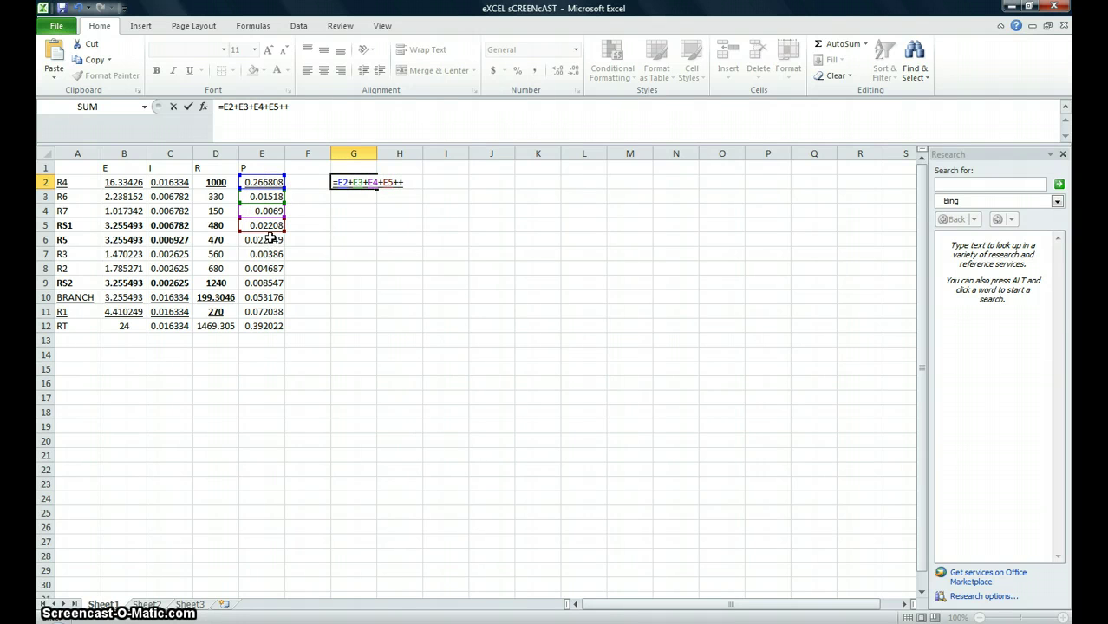
{"action": "left_click", "coordinate": [266, 240]}
{"action": "type", "text": "+"}
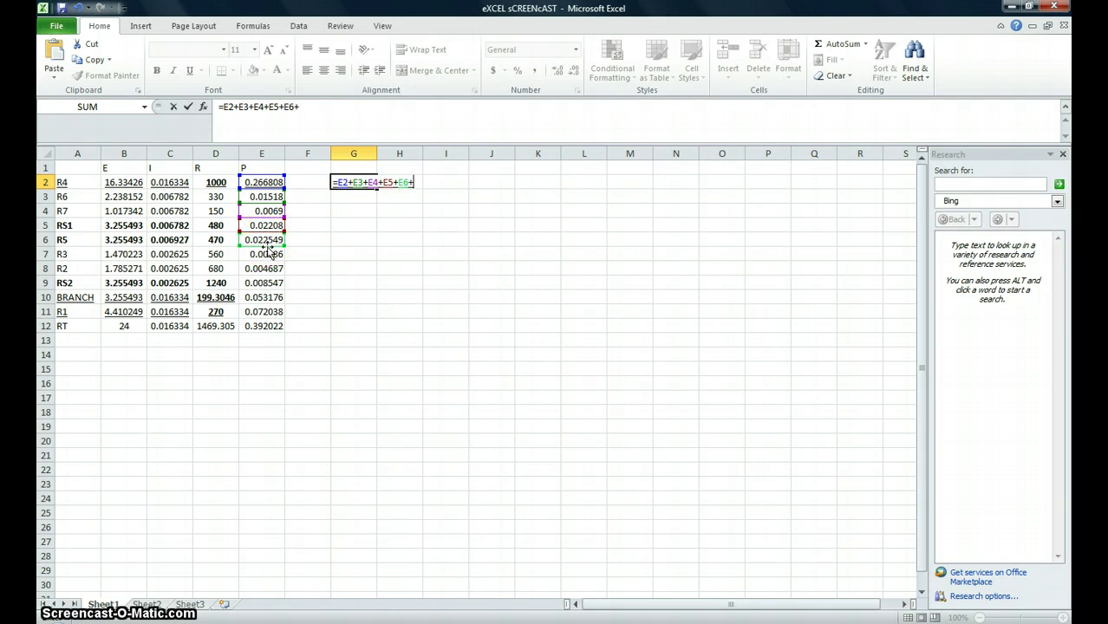
{"action": "left_click", "coordinate": [268, 255]}
{"action": "type", "text": "+"}
{"action": "left_click", "coordinate": [267, 269]}
{"action": "type", "text": "+"}
{"action": "left_click", "coordinate": [269, 283]}
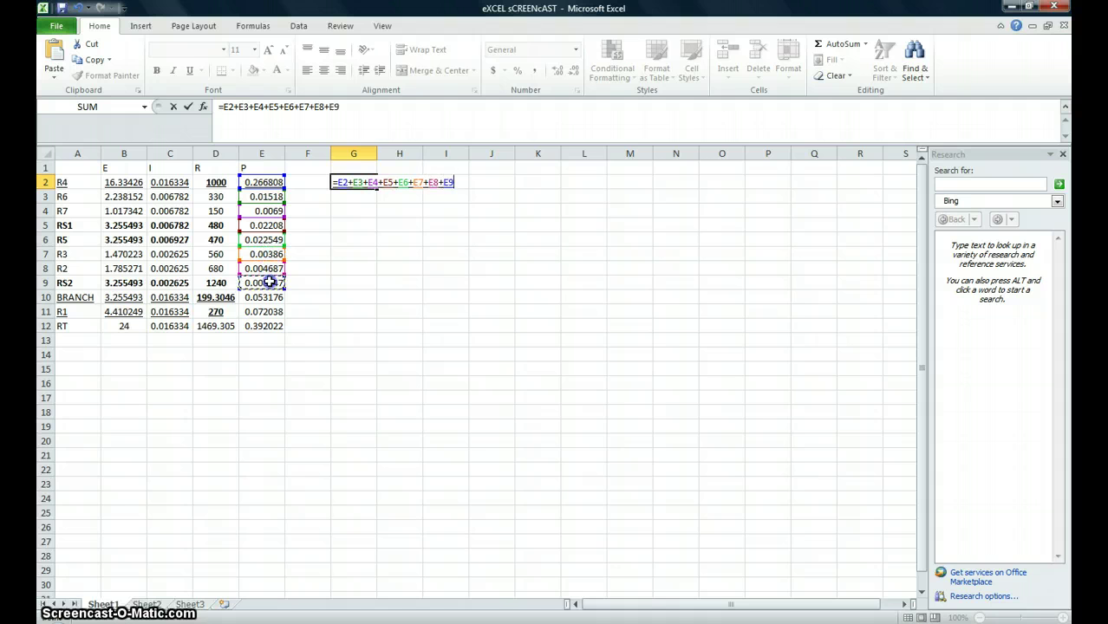
{"action": "type", "text": "+"}
{"action": "left_click", "coordinate": [270, 297]}
{"action": "type", "text": "+"}
{"action": "left_click", "coordinate": [270, 311]}
{"action": "key", "text": "Return"}
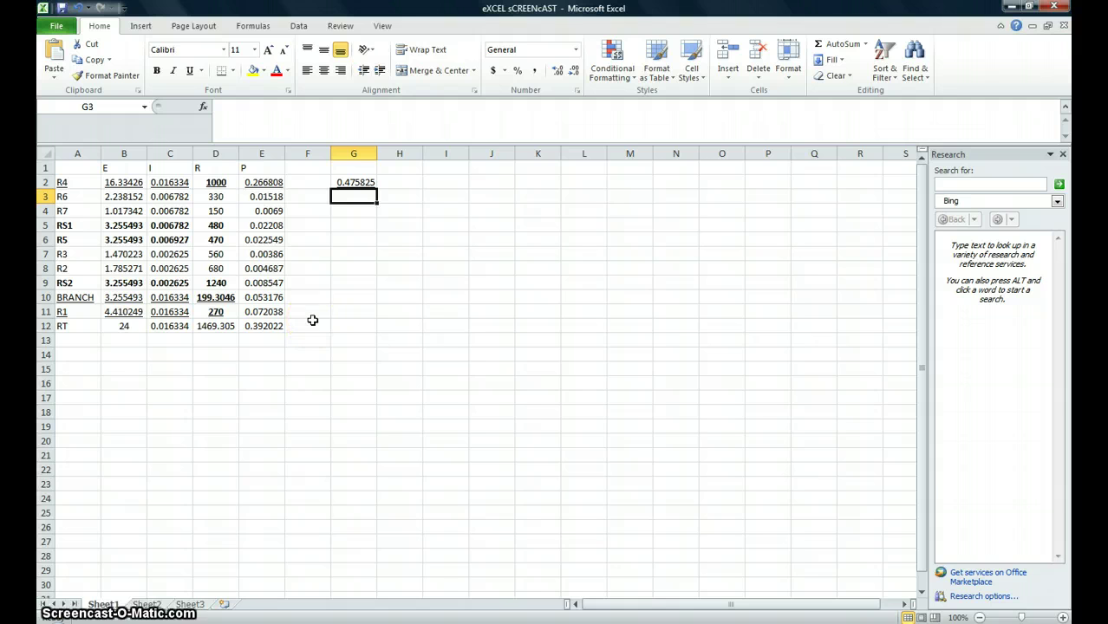
Replace the power sum in G2 with =E2+E5+E6+E9+E10+E11, leaving out the individual R6, R7, R3 and R2 rows
{"action": "left_click", "coordinate": [355, 185]}
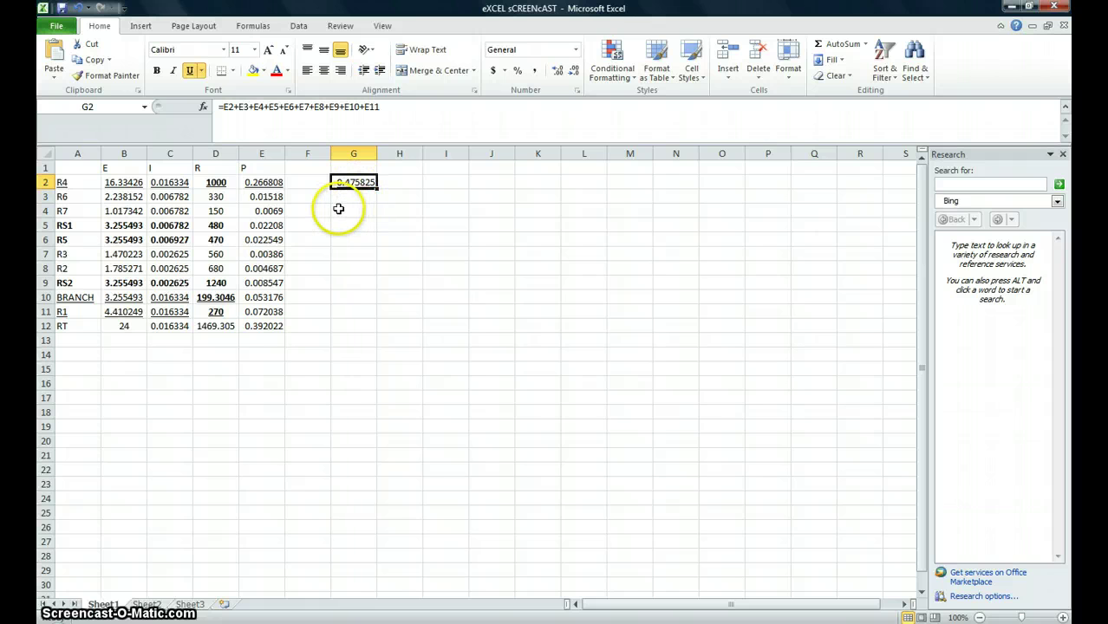
{"action": "key", "text": "Delete"}
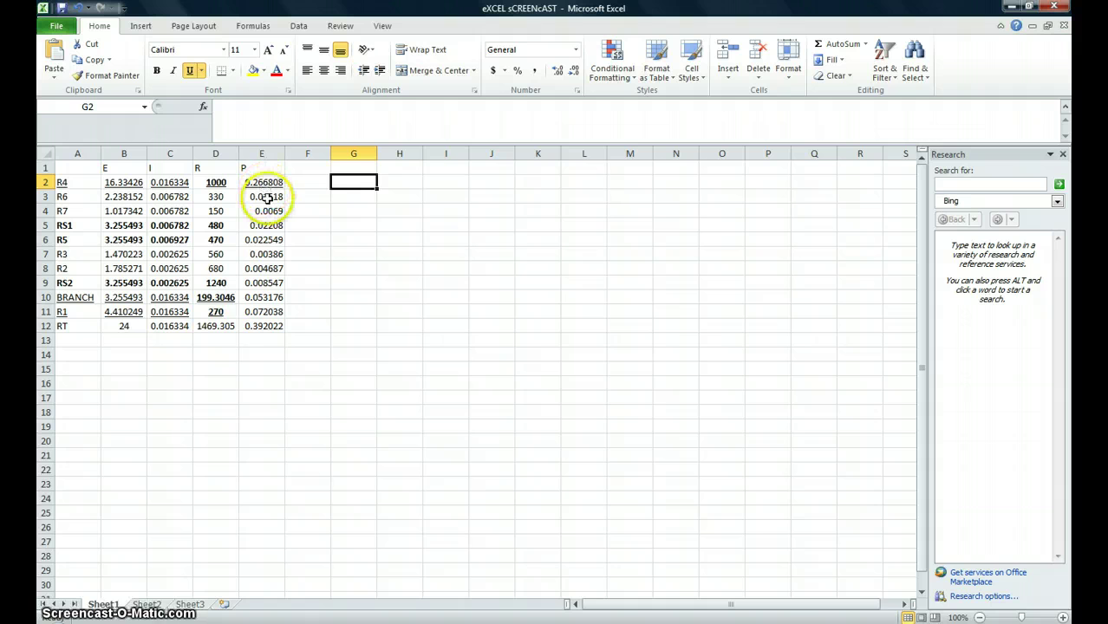
{"action": "type", "text": "="}
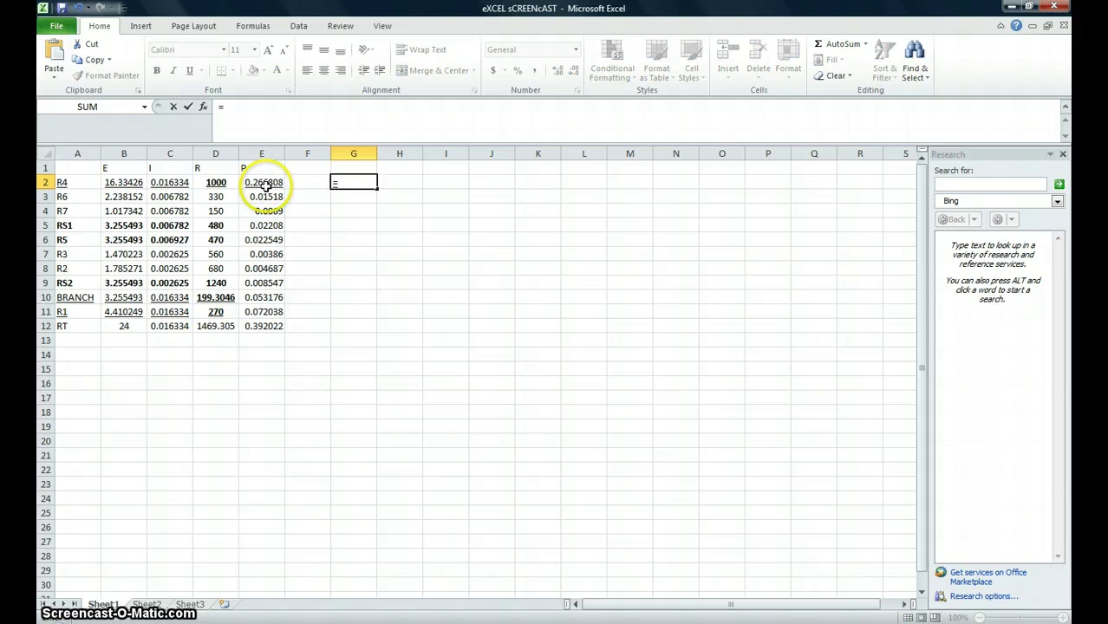
{"action": "left_click", "coordinate": [270, 183]}
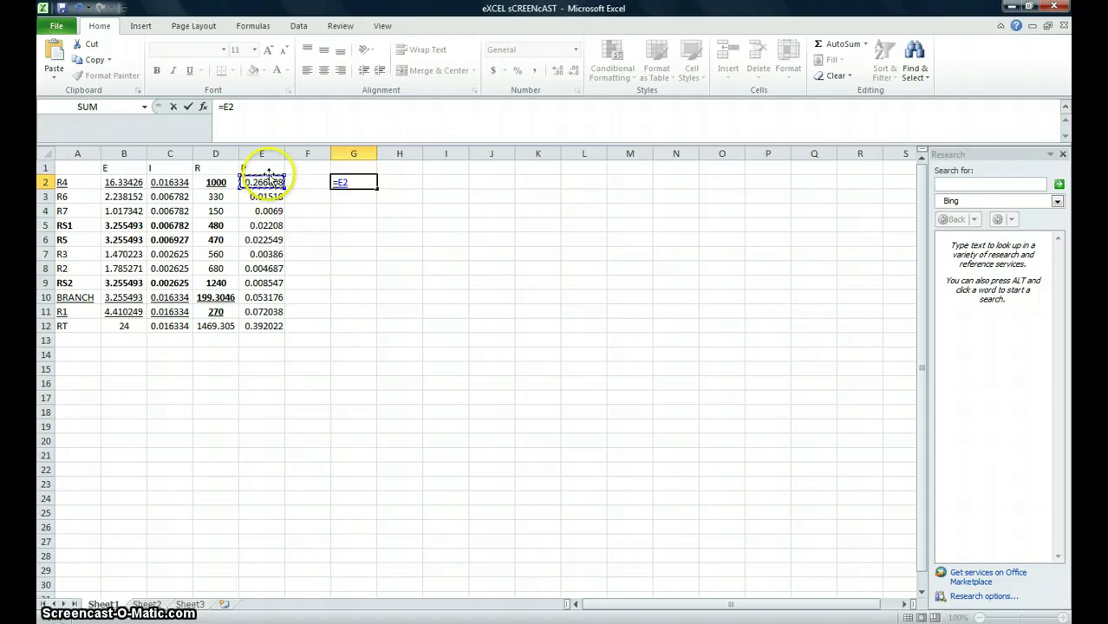
{"action": "type", "text": "+"}
{"action": "left_click", "coordinate": [261, 226]}
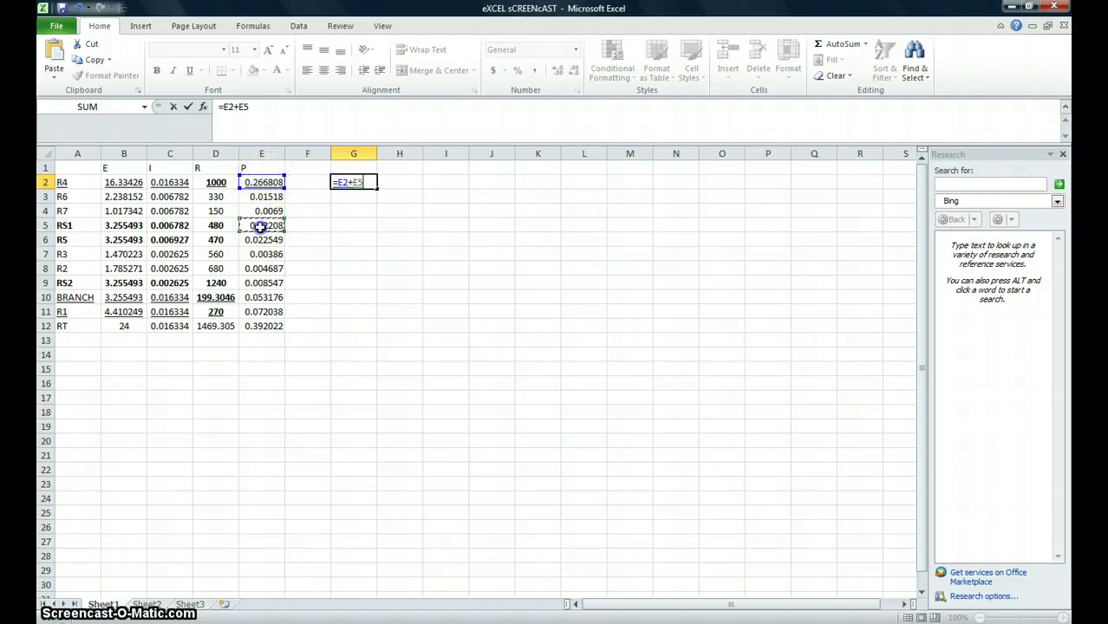
{"action": "type", "text": "+"}
{"action": "left_click", "coordinate": [261, 284]}
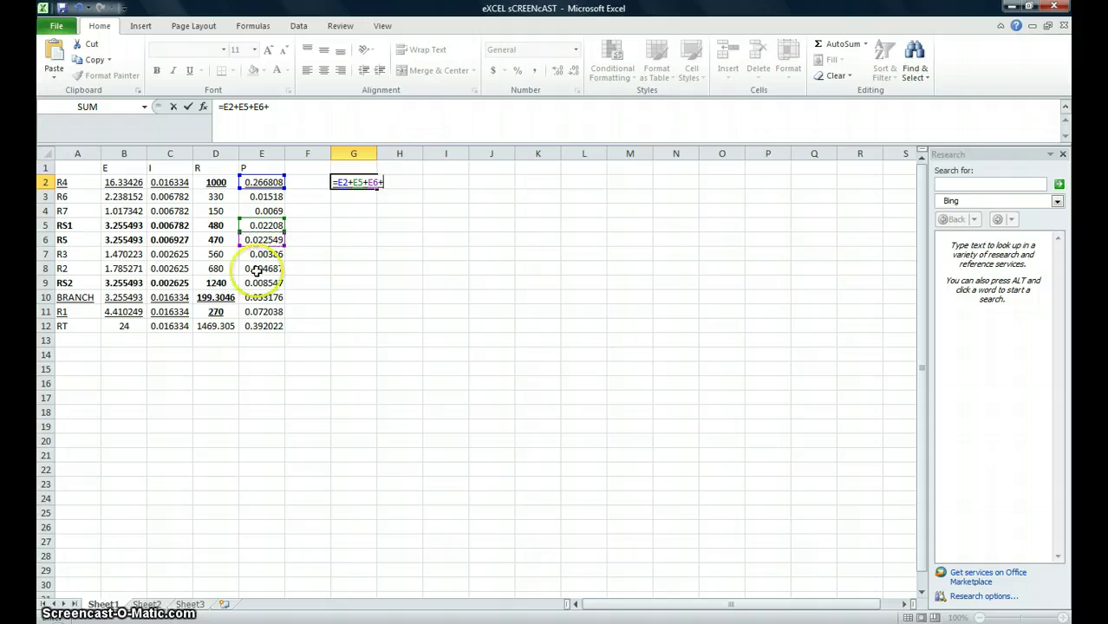
{"action": "type", "text": "+"}
{"action": "left_click", "coordinate": [260, 298]}
{"action": "type", "text": "+"}
{"action": "left_click", "coordinate": [262, 312]}
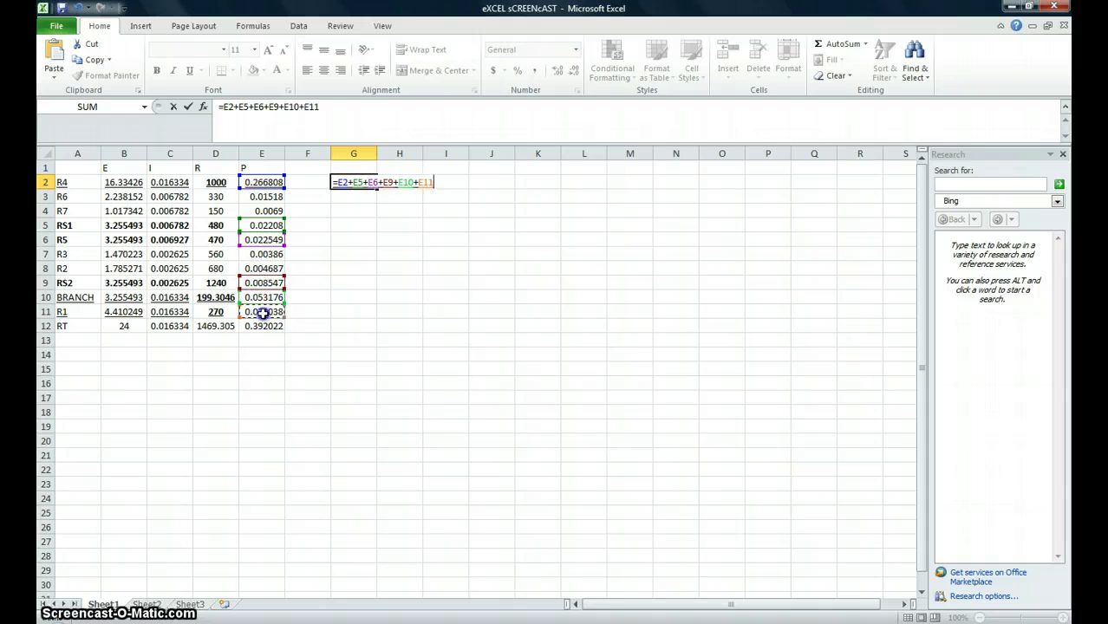
{"action": "key", "text": "Return"}
{"action": "left_click", "coordinate": [352, 182]}
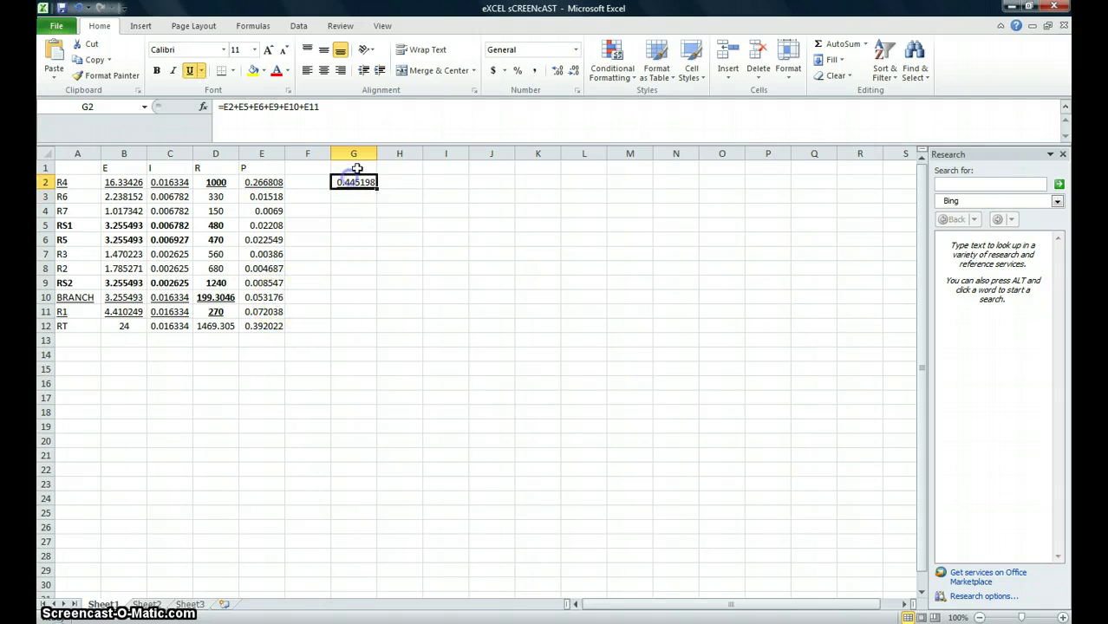
Replace the sum in G2 with =E2+E9+E10+E11, adding the powers of R4, RS2, BRANCH and R1
{"action": "left_click", "coordinate": [359, 182]}
{"action": "type", "text": "="}
{"action": "left_click", "coordinate": [260, 182]}
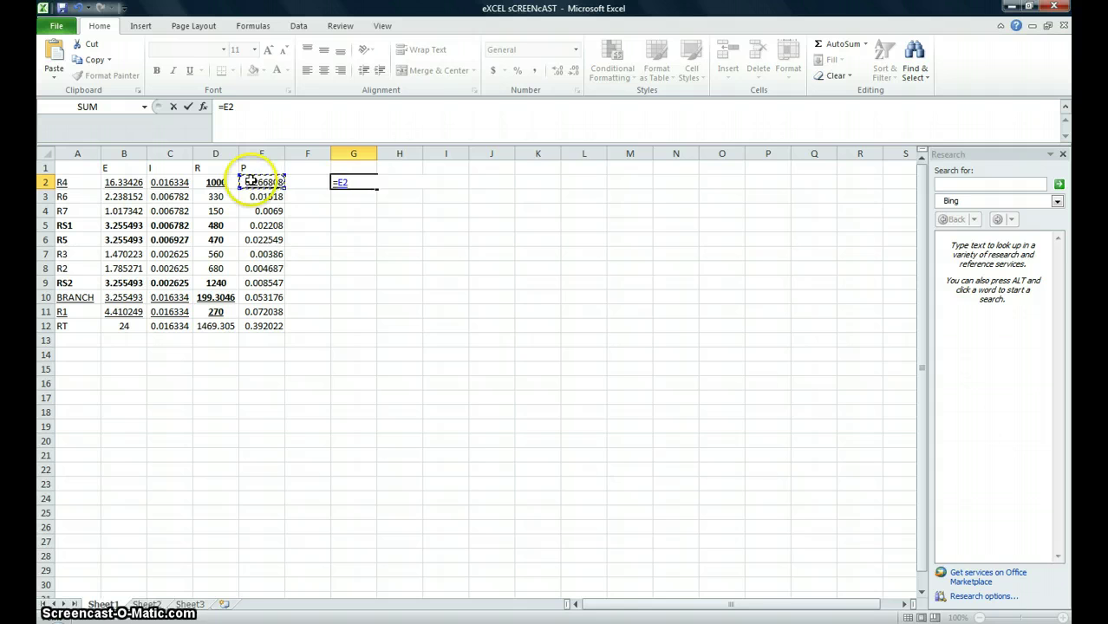
{"action": "type", "text": "+"}
{"action": "left_click", "coordinate": [264, 283]}
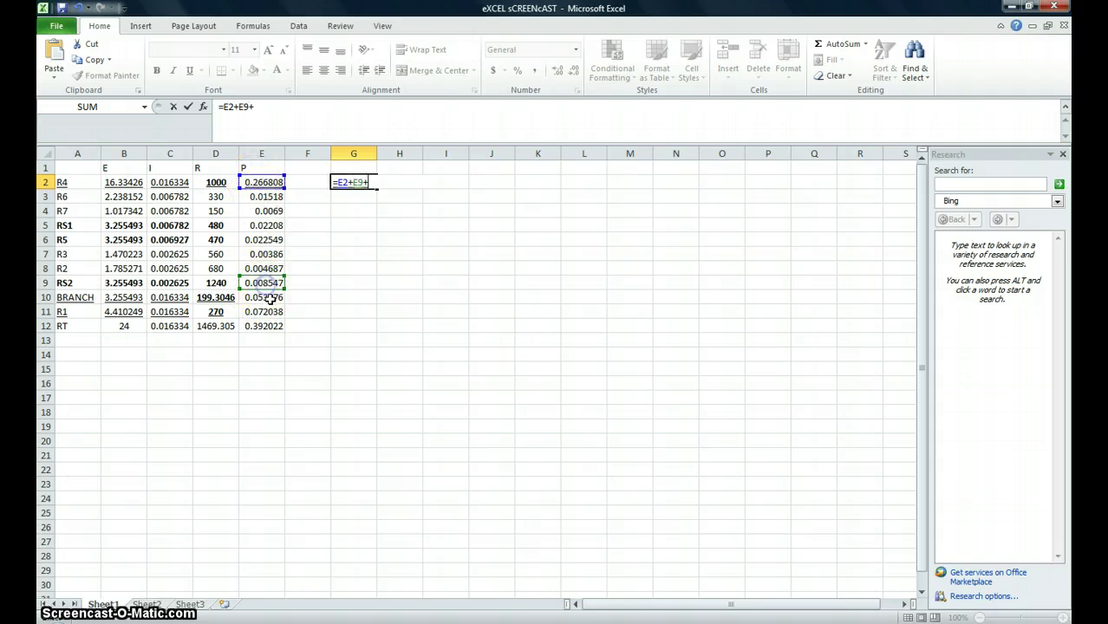
{"action": "type", "text": "+"}
{"action": "left_click", "coordinate": [270, 298]}
{"action": "type", "text": "+"}
{"action": "left_click", "coordinate": [270, 311]}
{"action": "key", "text": "Return"}
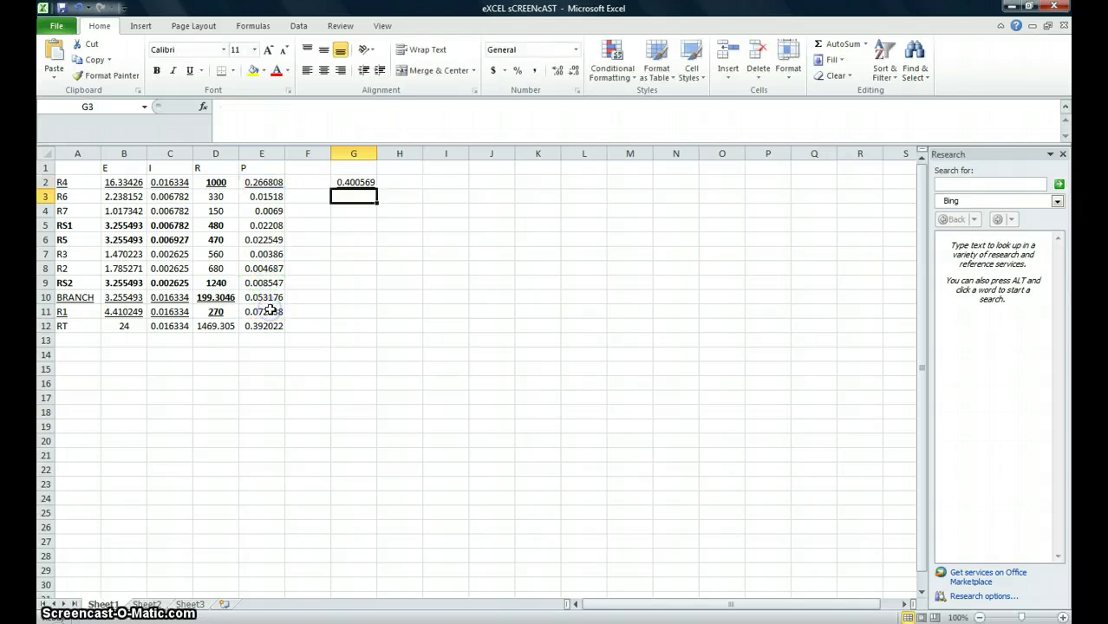
Replace the sum in G2 with =E2+E10+E11, adding only the series powers of R4, BRANCH and R1
{"action": "left_click", "coordinate": [360, 183]}
{"action": "type", "text": "="}
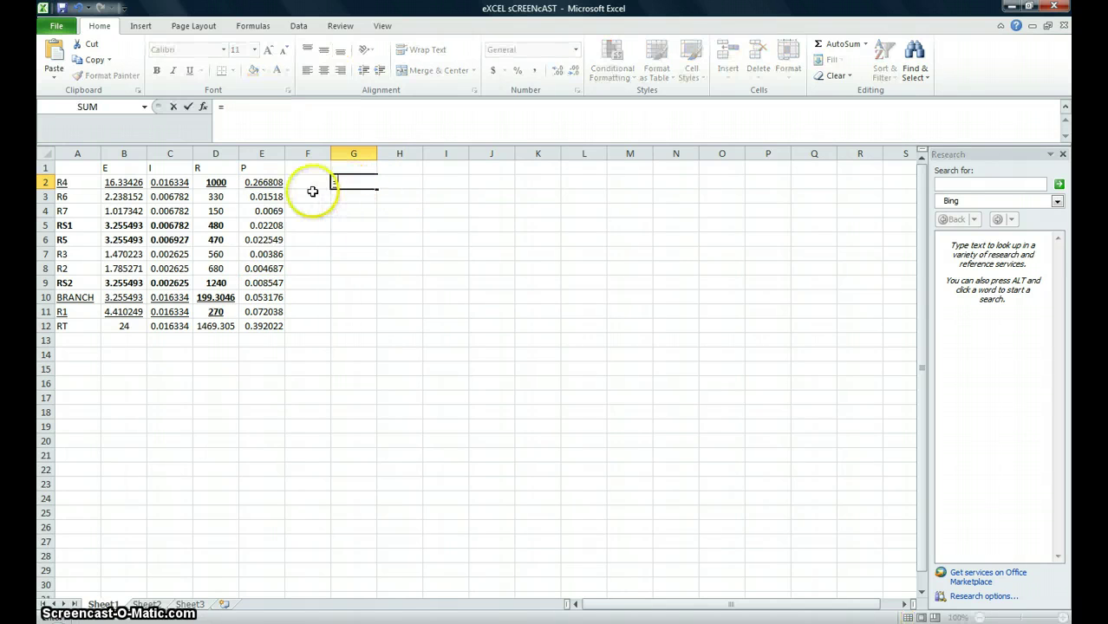
{"action": "type", "text": "E2+"}
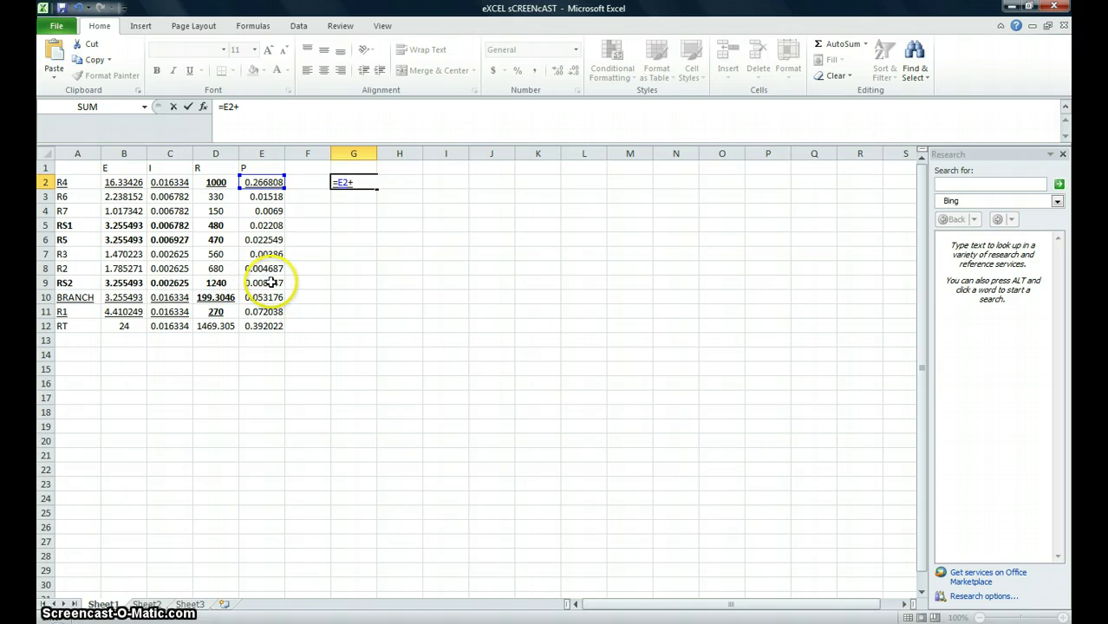
{"action": "left_click", "coordinate": [267, 298]}
{"action": "type", "text": "+"}
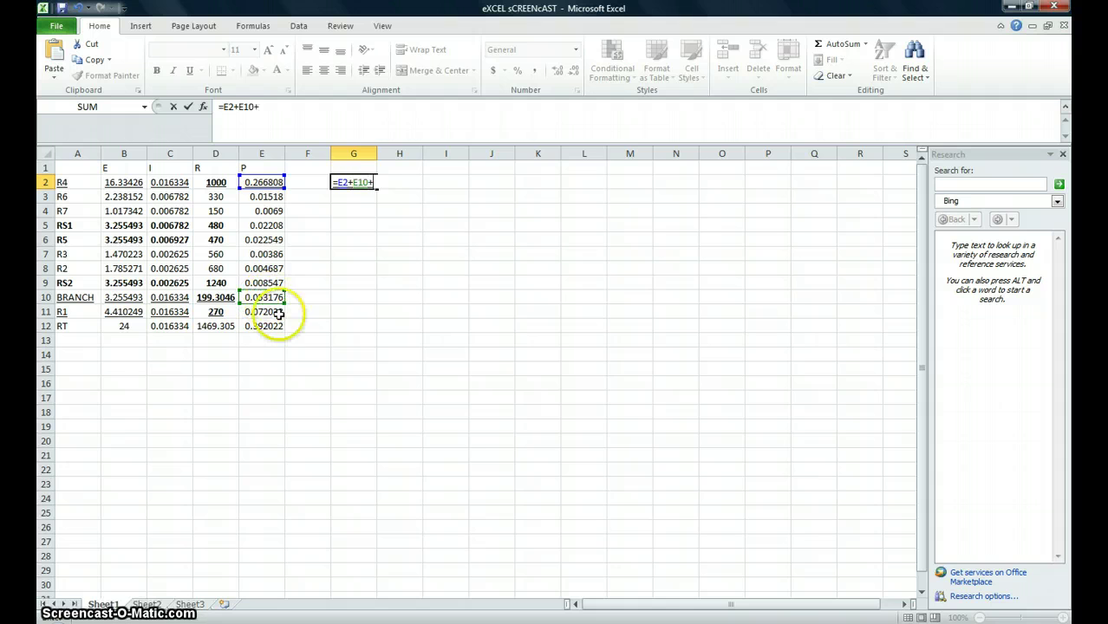
{"action": "left_click", "coordinate": [276, 312]}
{"action": "key", "text": "Return"}
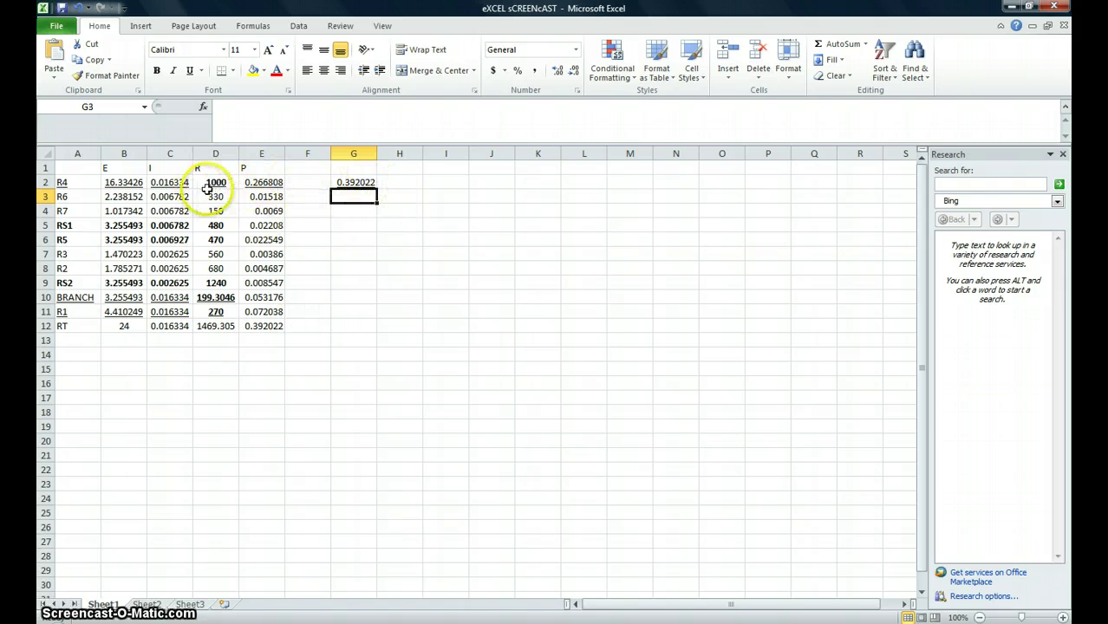
Compare the R4, BRANCH and R1 power sum in G2 with the RT power in E12, and clear the check formula from G2
{"action": "left_click_drag", "start_coordinate": [260, 182], "coordinate": [183, 181]}
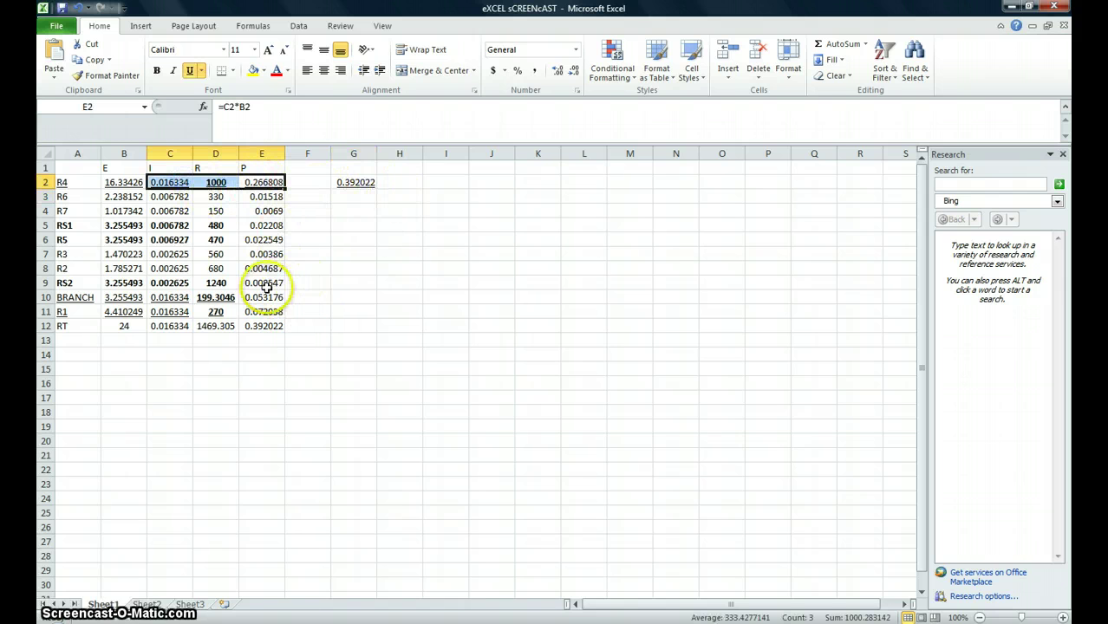
{"action": "left_click_drag", "start_coordinate": [261, 298], "coordinate": [241, 311]}
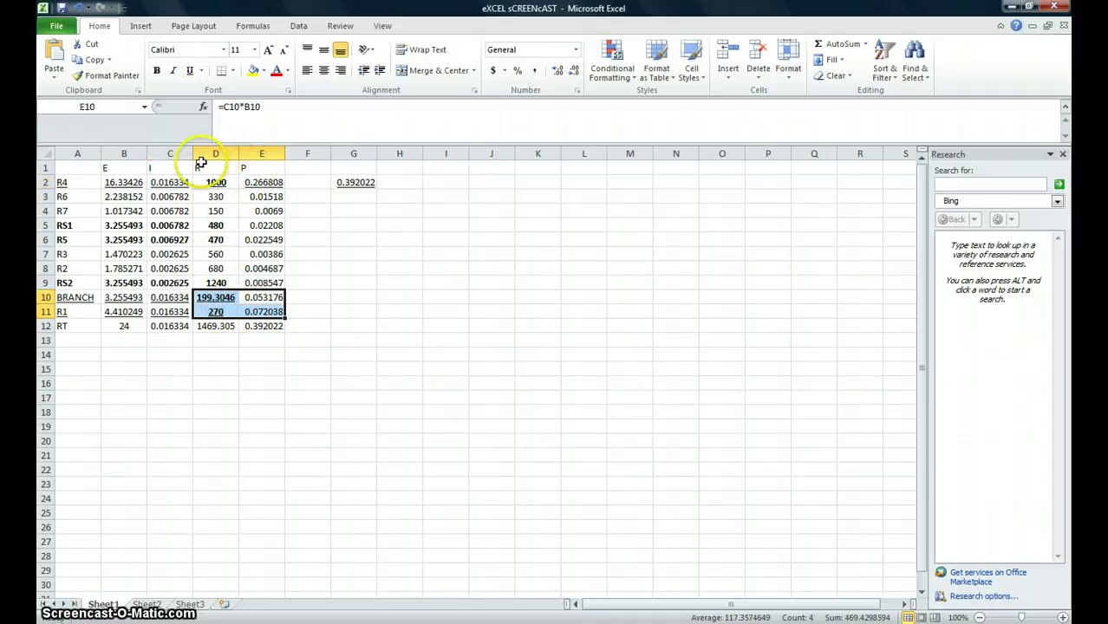
{"action": "left_click", "coordinate": [360, 211]}
{"action": "left_click", "coordinate": [353, 182]}
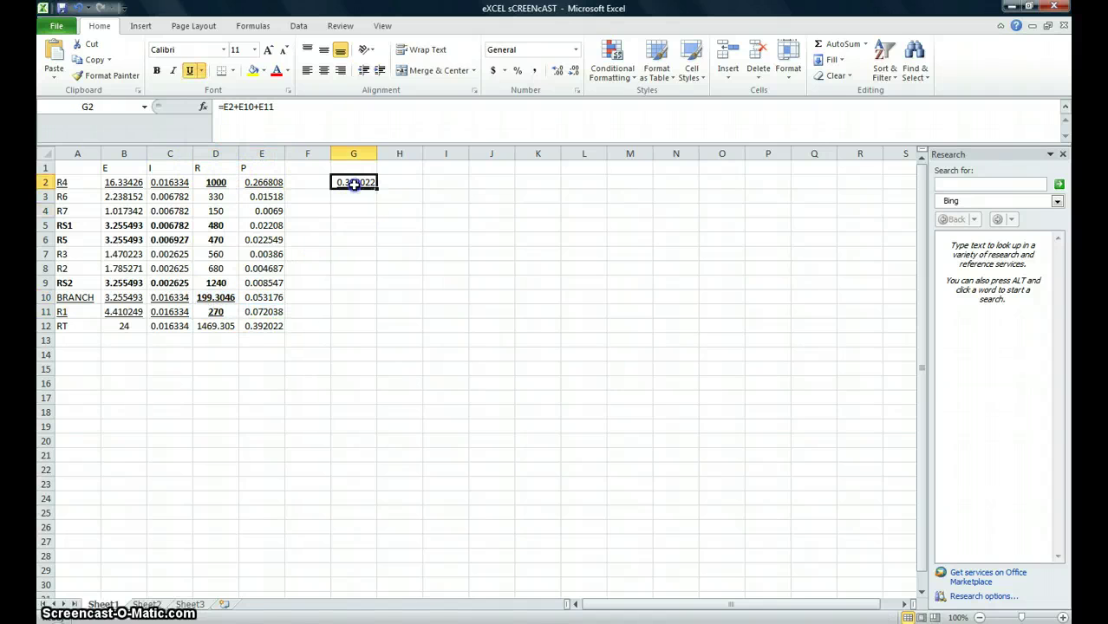
{"action": "left_click", "coordinate": [278, 326]}
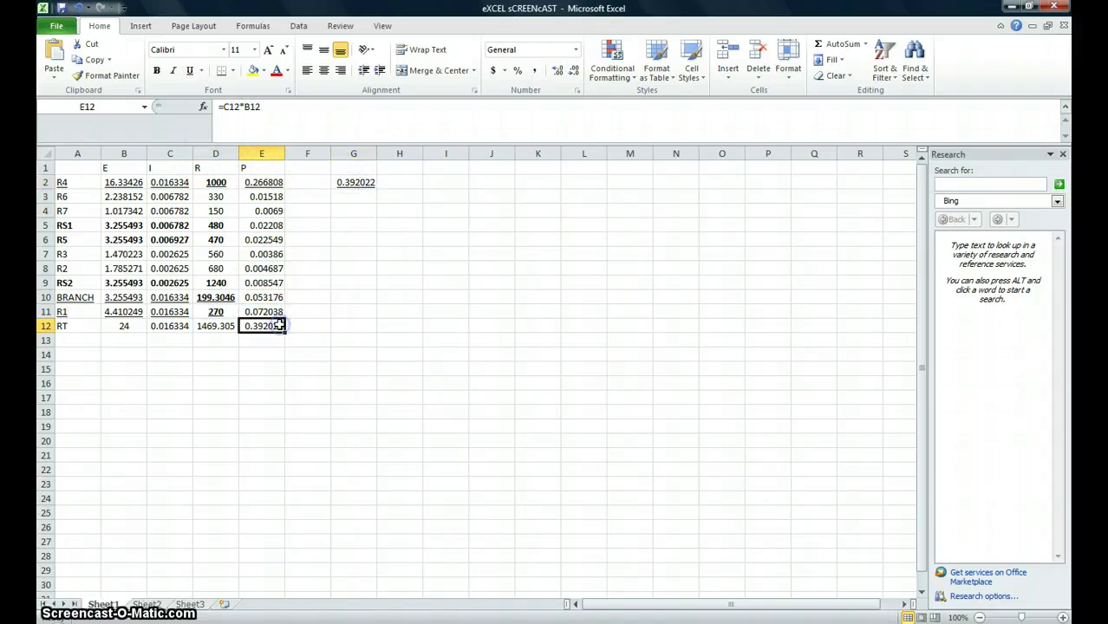
{"action": "left_click", "coordinate": [349, 184]}
{"action": "key", "text": "Delete"}
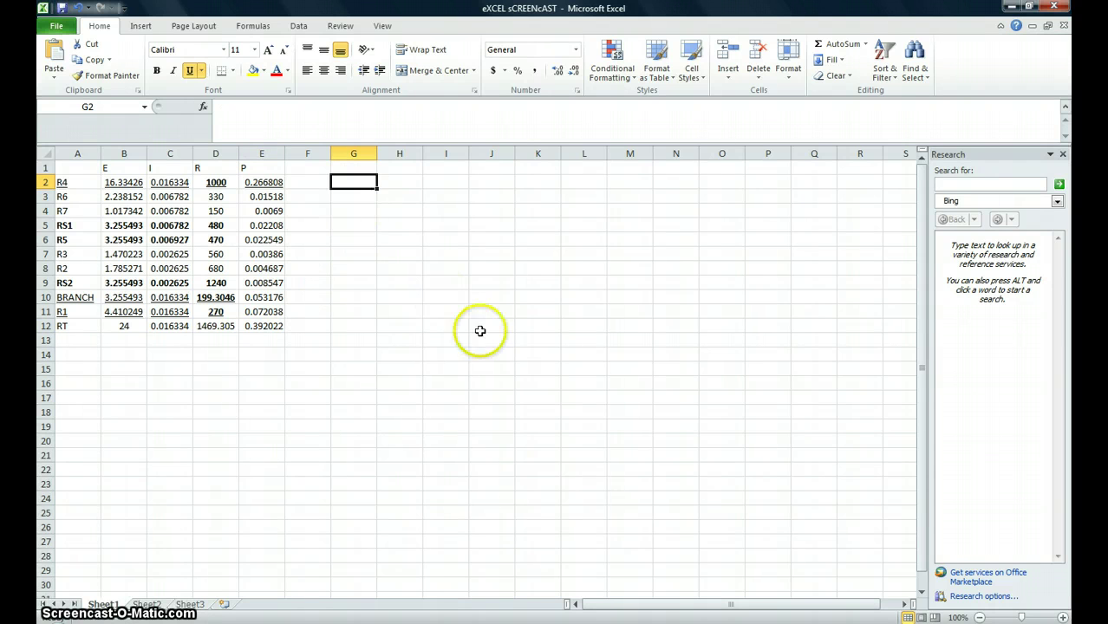